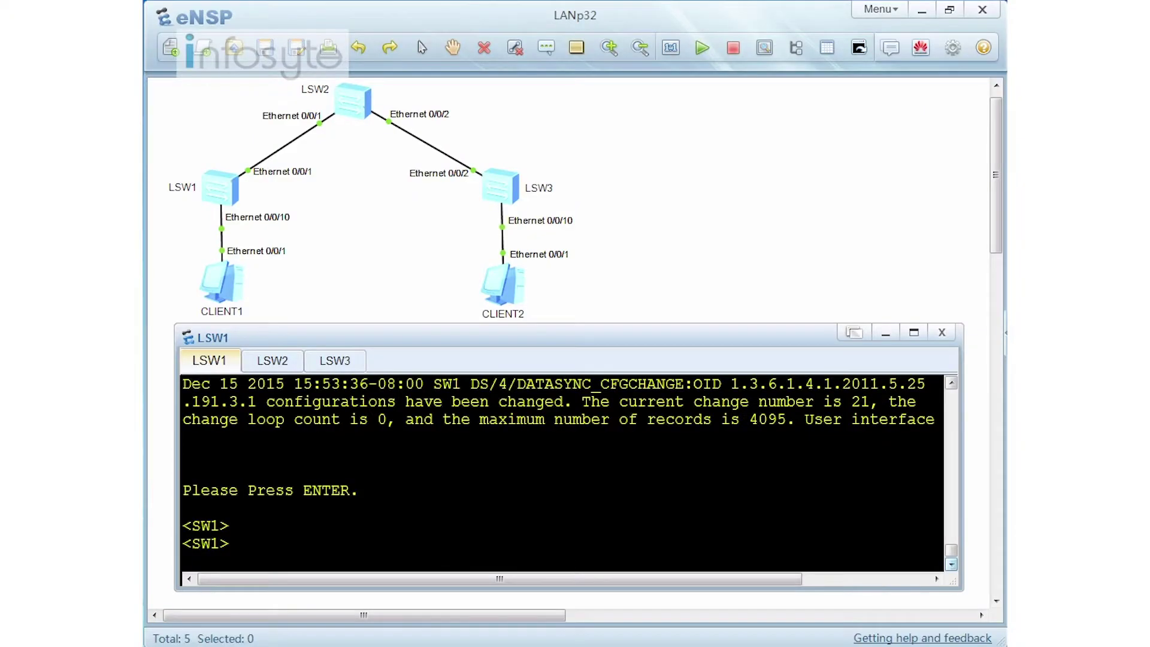
# Examine the topology by selecting CLIENT1, LSW1, LSW2, LSW3 and CLIENT2 along the path between the two clients
pyautogui.click(218, 289)
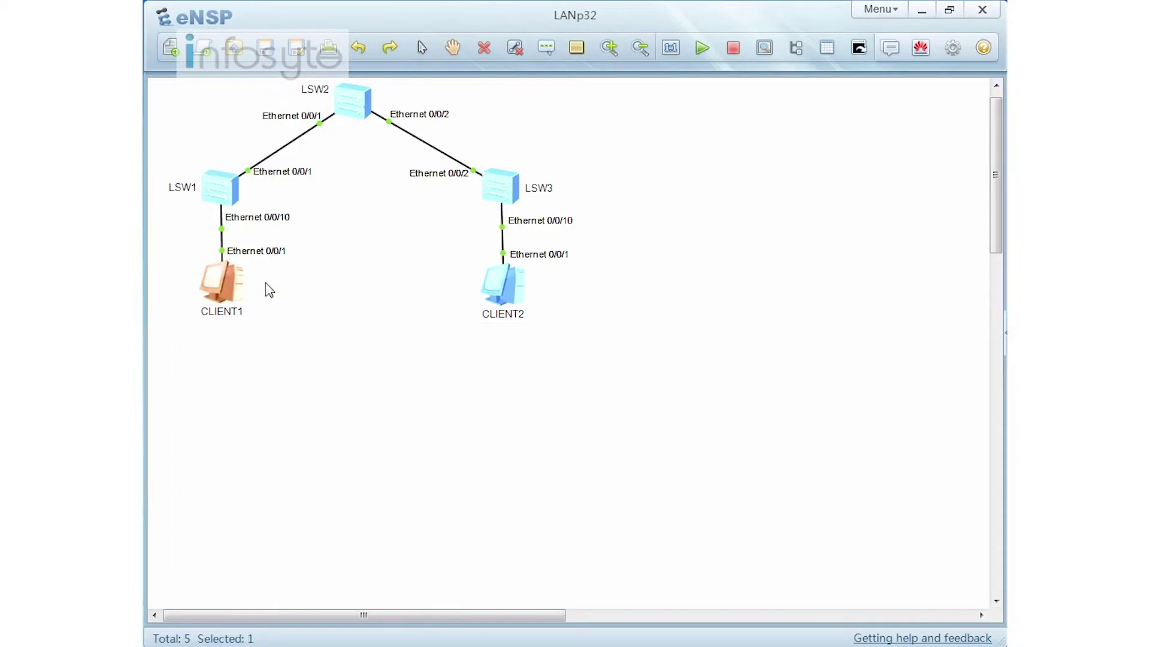
pyautogui.click(218, 187)
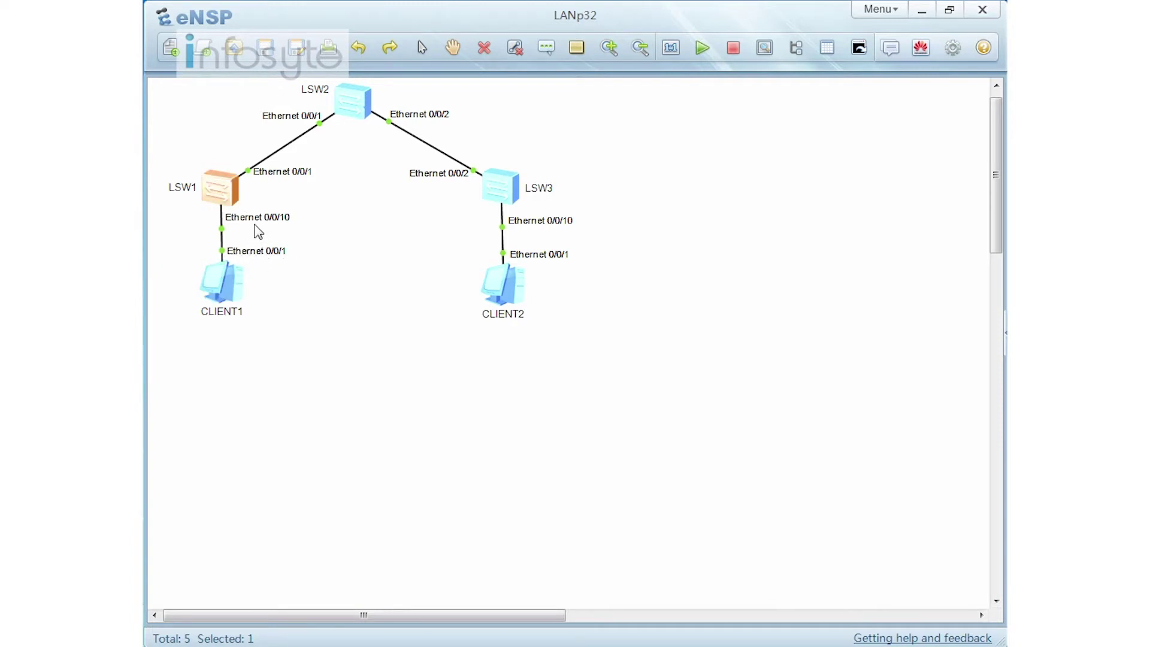
pyautogui.click(351, 108)
pyautogui.click(509, 195)
pyautogui.click(496, 307)
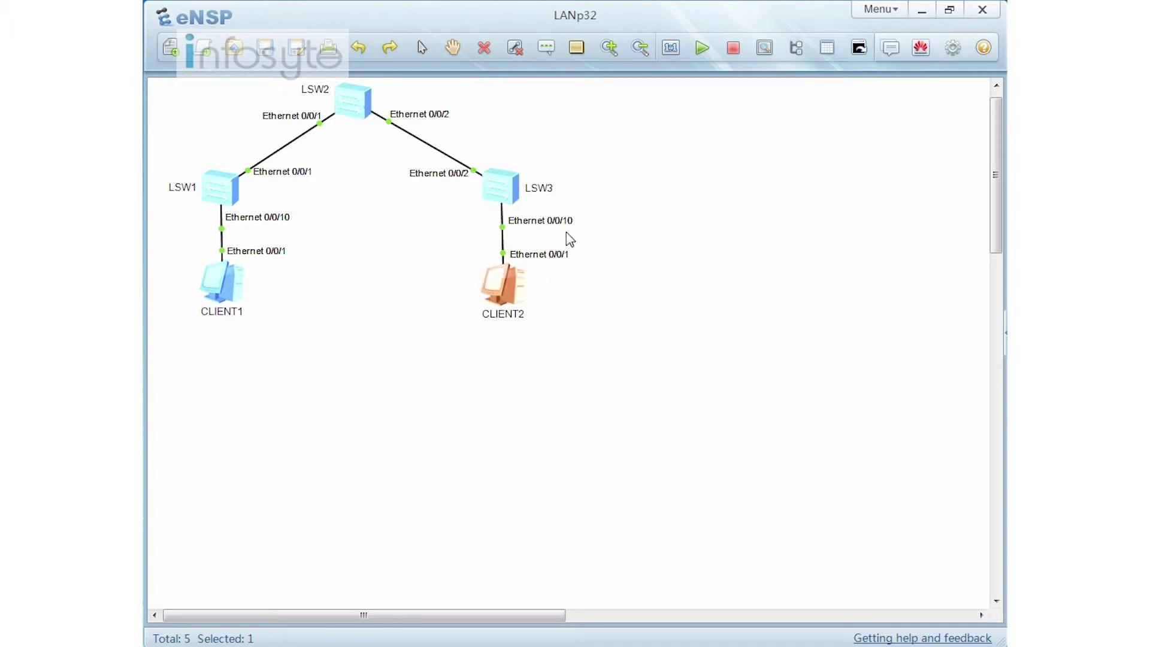
# Review the basic IP configuration of CLIENT1 and CLIENT2, closing each settings window
pyautogui.click(234, 292)
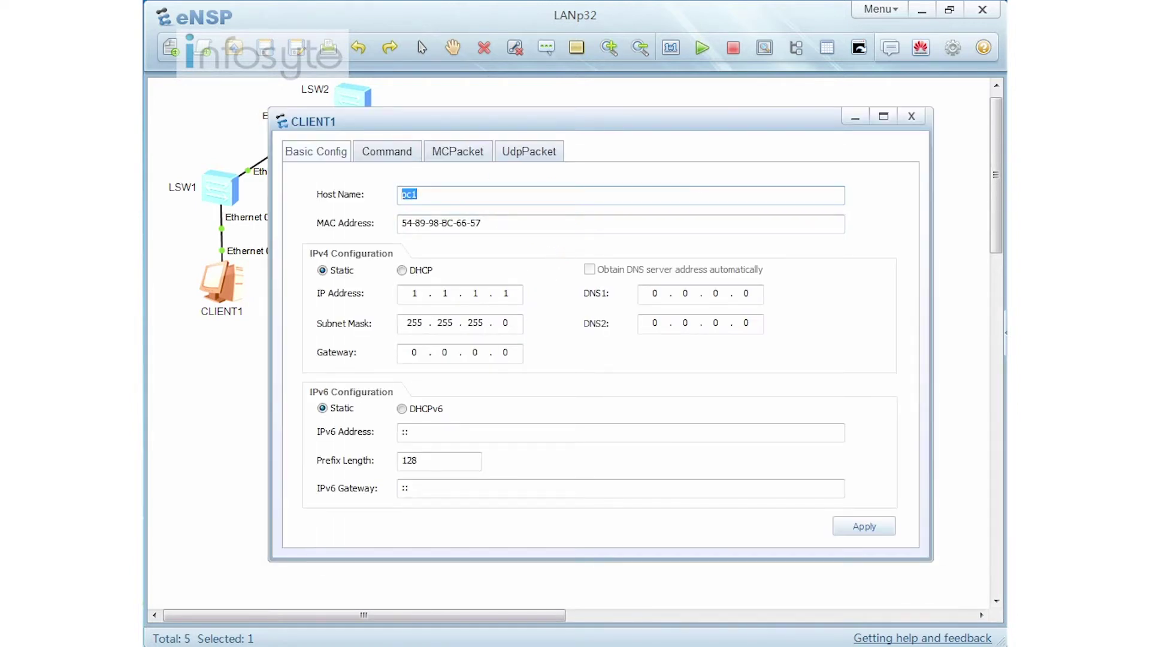
pyautogui.click(911, 115)
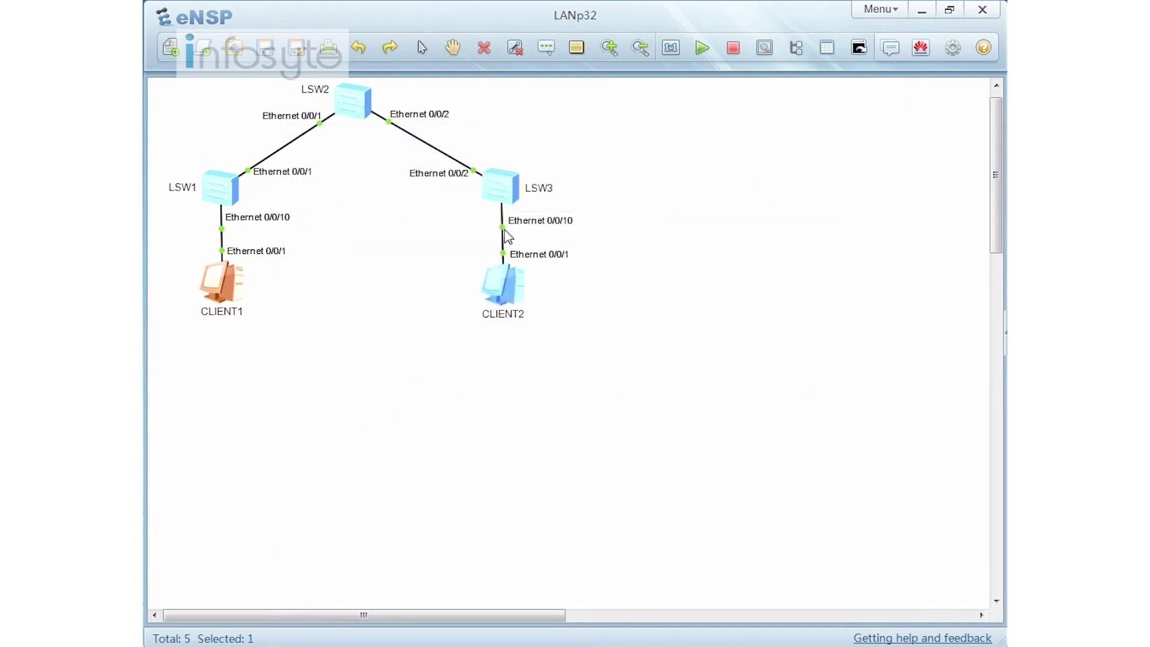
pyautogui.click(497, 288)
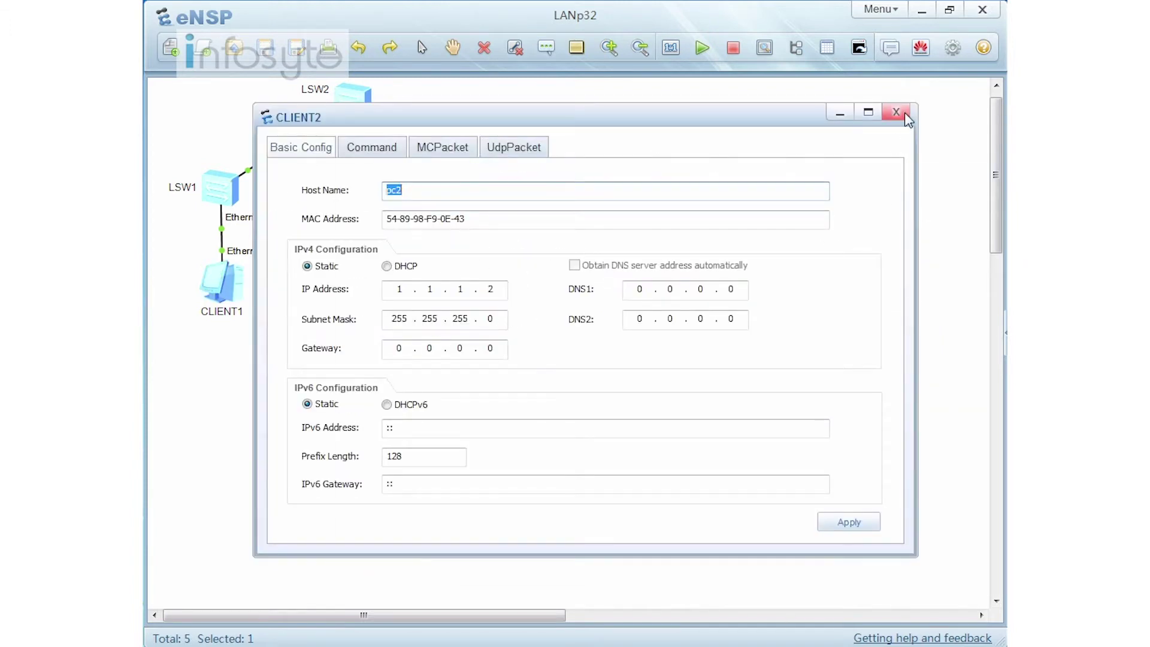
pyautogui.click(896, 112)
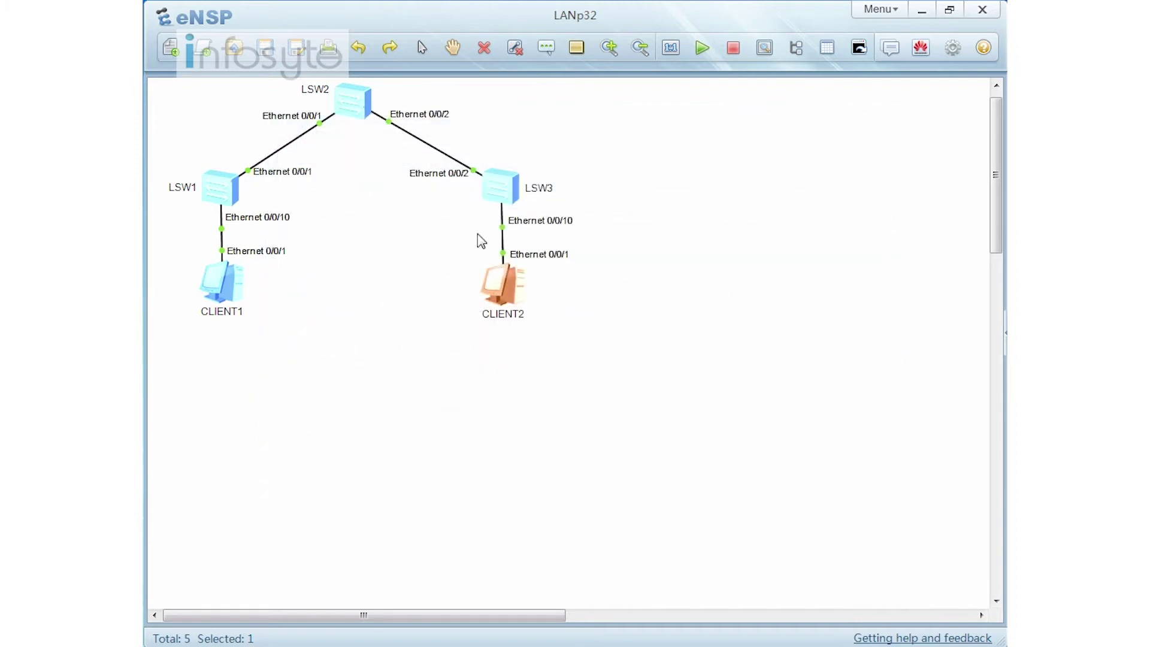
# Open the LSW1 console and display its VLAN table to check the ports in VLAN 2
pyautogui.click(224, 202)
pyautogui.doubleClick(224, 201)
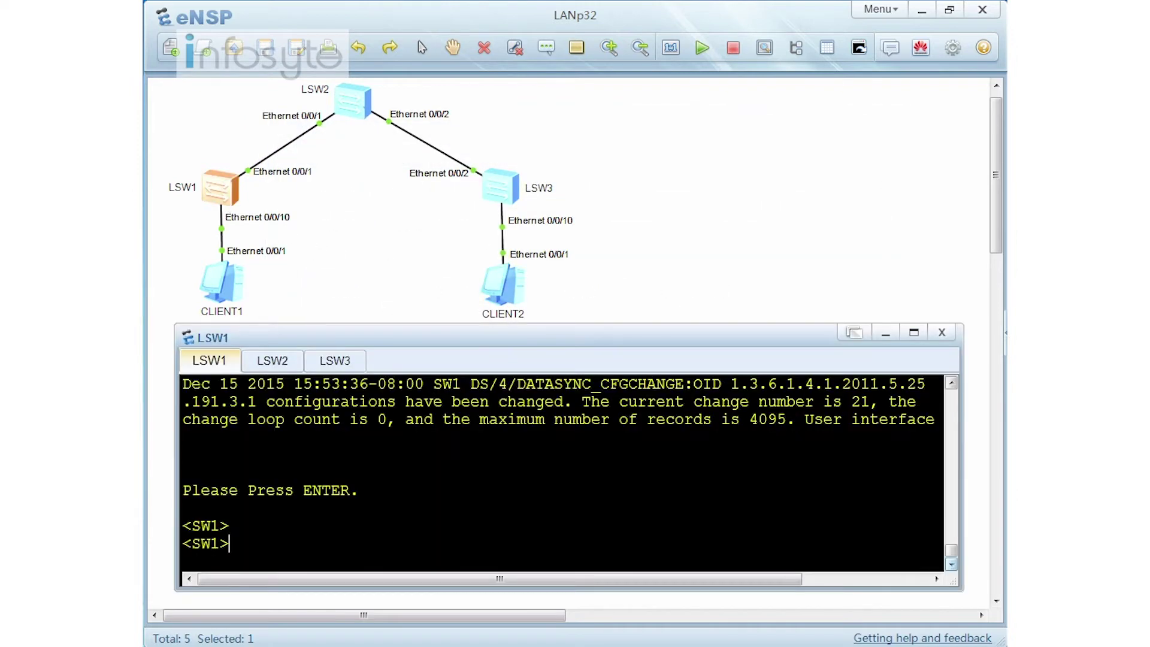
pyautogui.write('dis vlan')
pyautogui.press('Return')
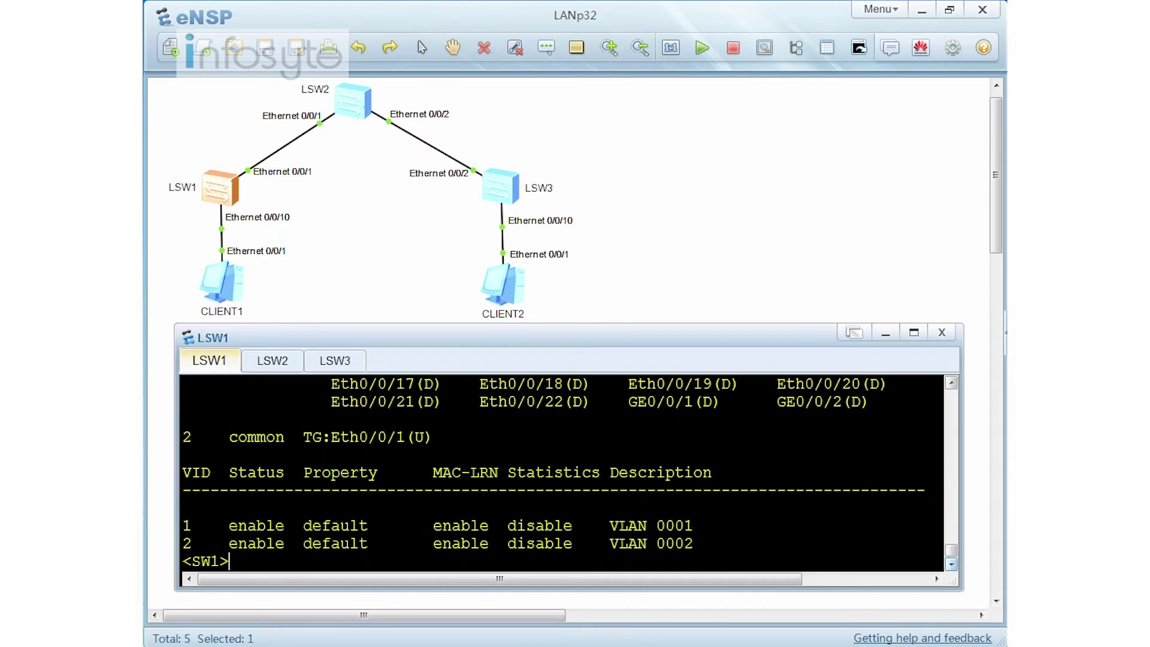
pyautogui.scroll(2, 564, 473)
pyautogui.moveTo(294, 543); pyautogui.dragTo(434, 543)
# Enter the system view on SW1 and set interface Ethernet0/0/10 to link type access
pyautogui.write('sys')
pyautogui.press('Return')
pyautogui.write('int')
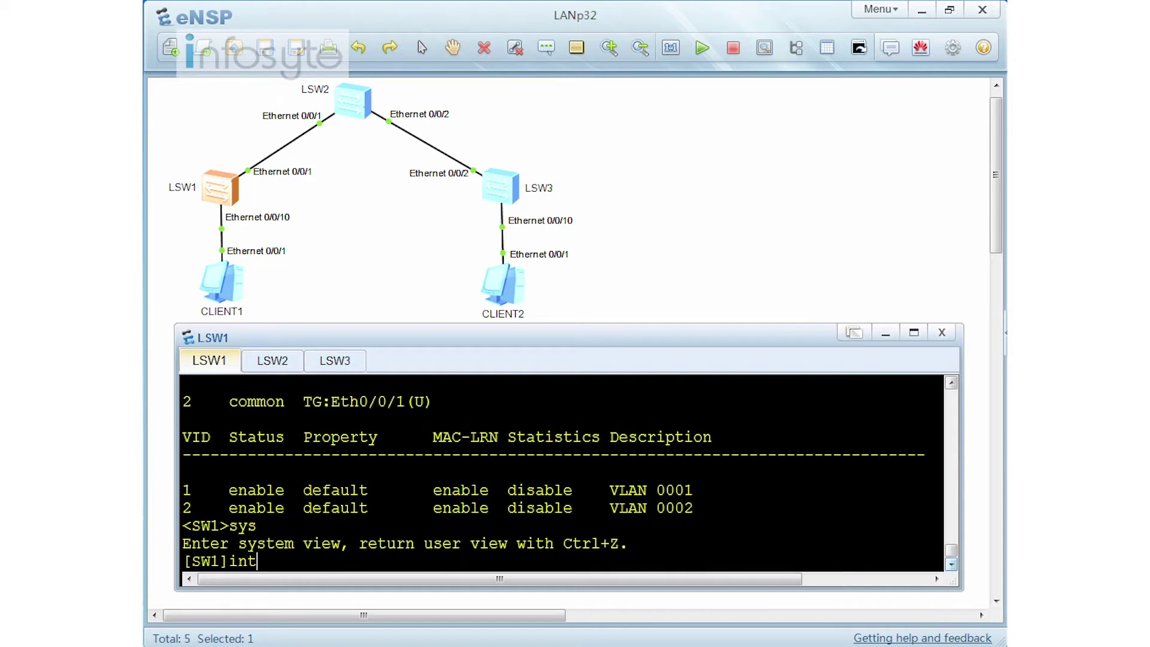
pyautogui.write(' e0/0/10')
pyautogui.press('Return')
pyautogui.write('port link-')
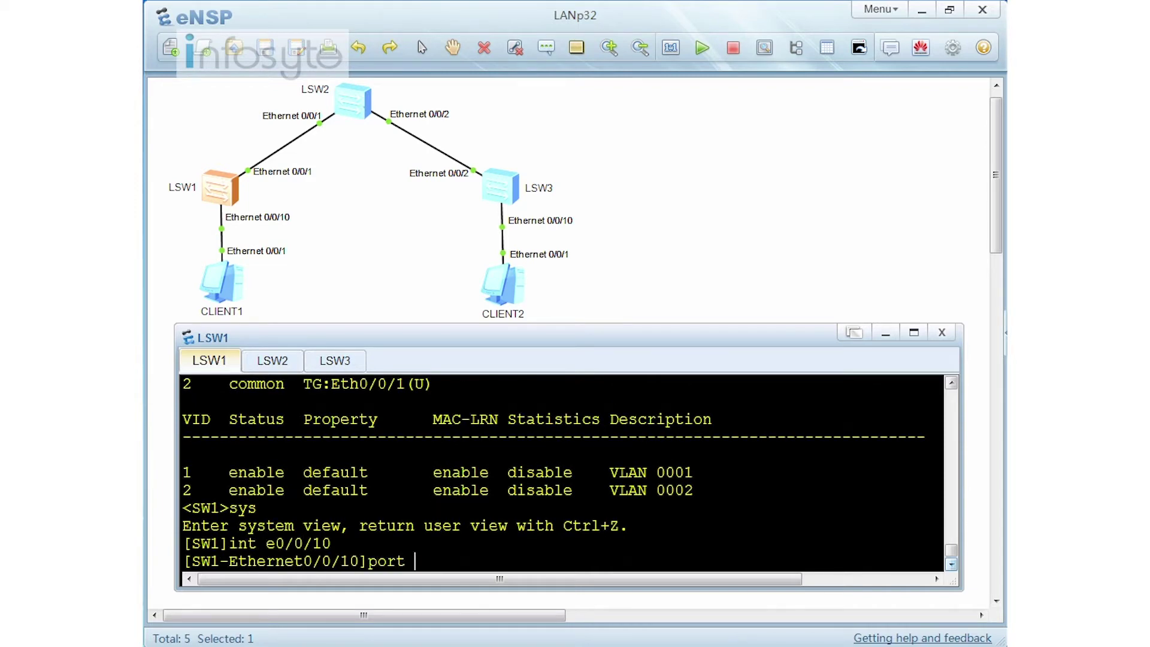
pyautogui.press('Tab')
pyautogui.write('t')
pyautogui.press('Tab')
pyautogui.write('a')
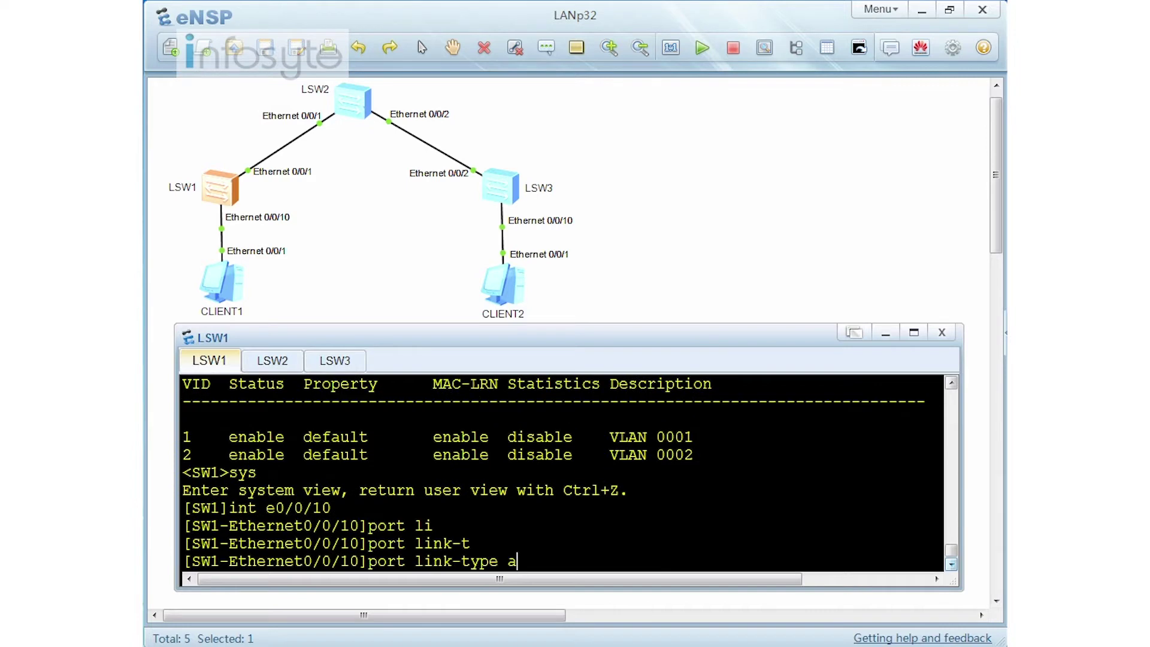
pyautogui.press('Return')
# Try to set VLAN 10 as the default VLAN of Ethernet0/0/10 on SW1
pyautogui.write('port de')
pyautogui.press('Tab')
pyautogui.write('vl')
pyautogui.press('Tab')
pyautogui.write('10')
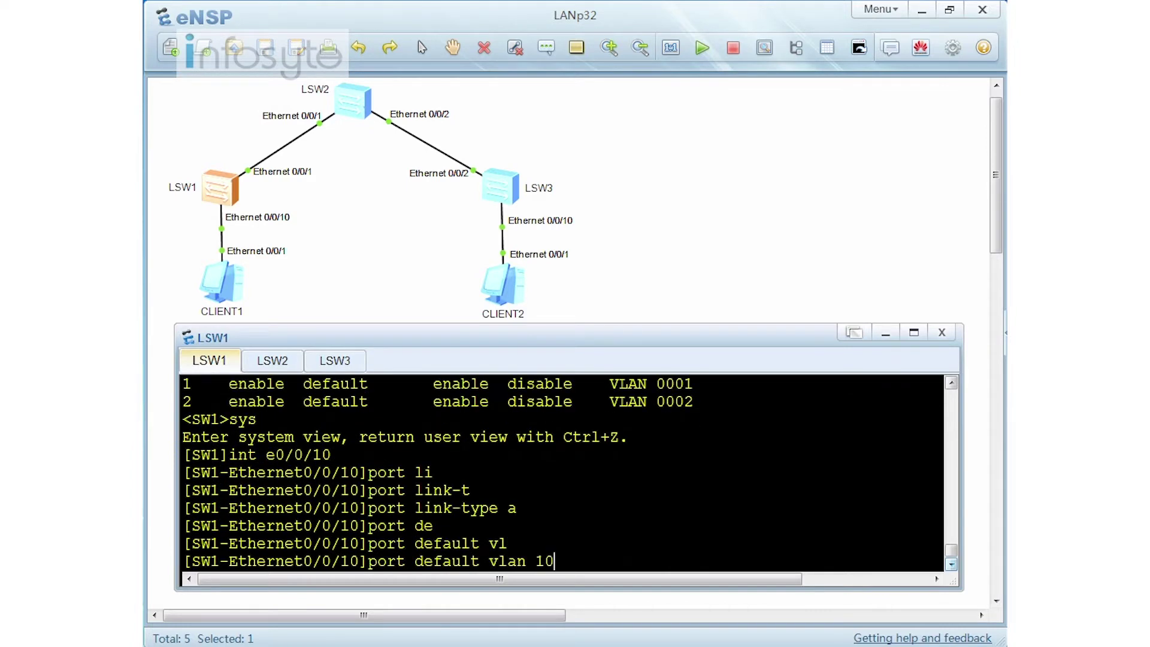
pyautogui.press('Return')
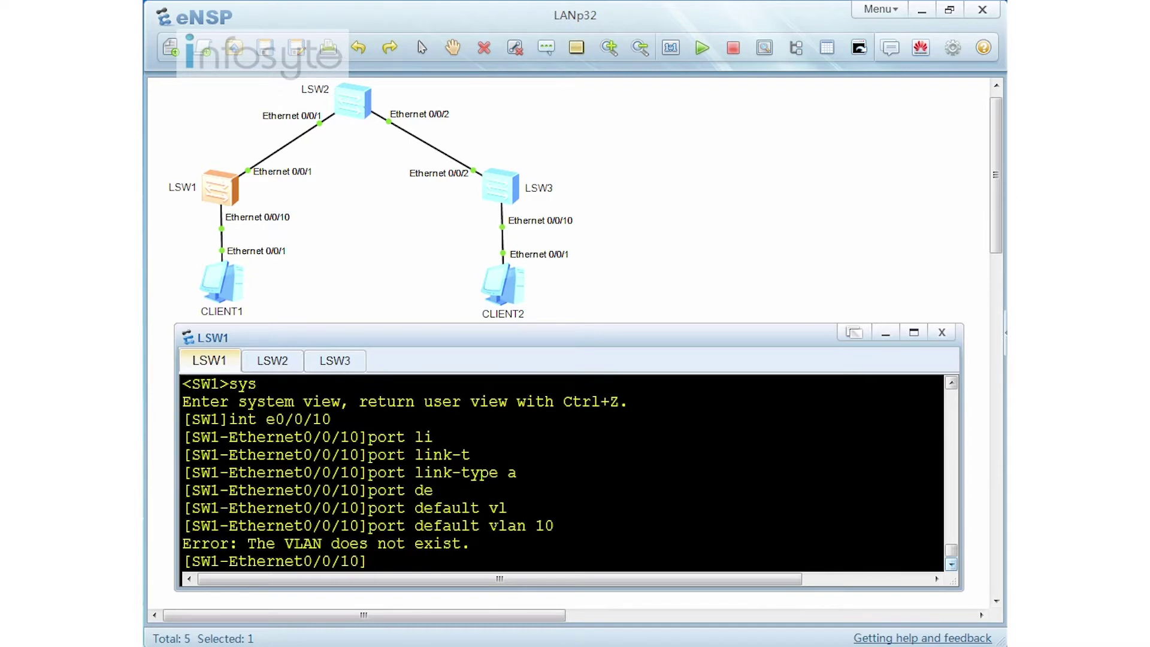
# Set VLAN 2 as the default VLAN of Ethernet0/0/10 on SW1
pyautogui.press('Up')
pyautogui.press('BackSpace')
pyautogui.press('BackSpace')
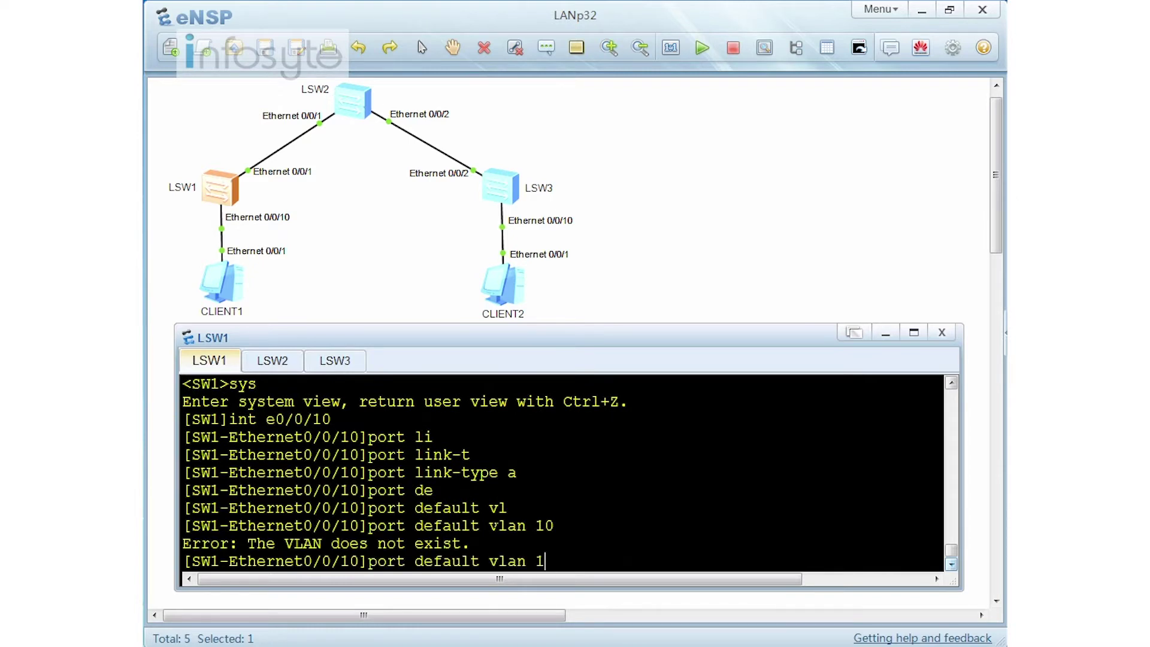
pyautogui.write('2')
pyautogui.press('Return')
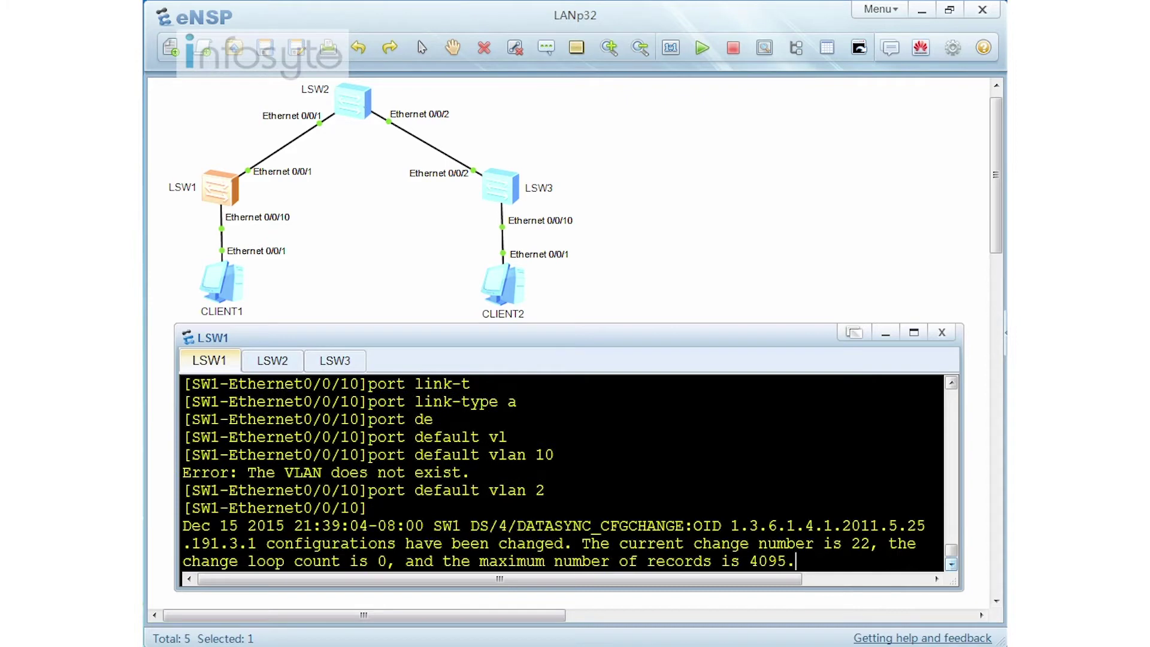
# Return to the user view on SW1 and turn off terminal monitoring with undo ter mon
pyautogui.write('q')
pyautogui.press('Return')
pyautogui.press('Return')
pyautogui.press('Return')
pyautogui.press('Return')
pyautogui.write('q')
pyautogui.press('Return')
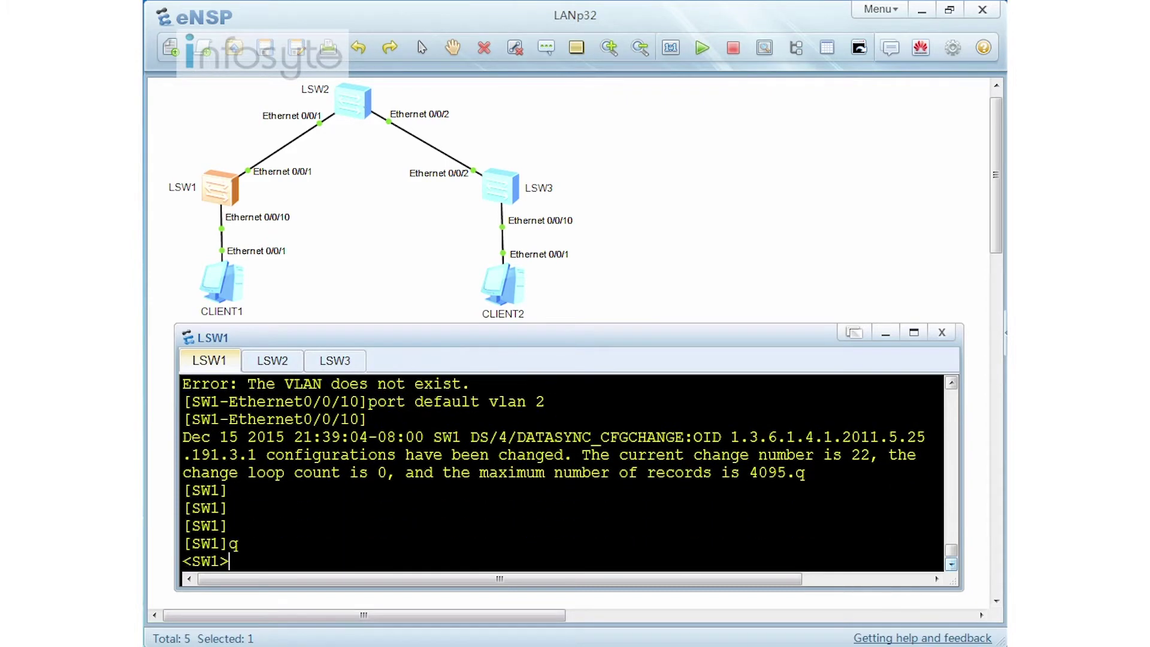
pyautogui.press('Return')
pyautogui.write('undo ter mon')
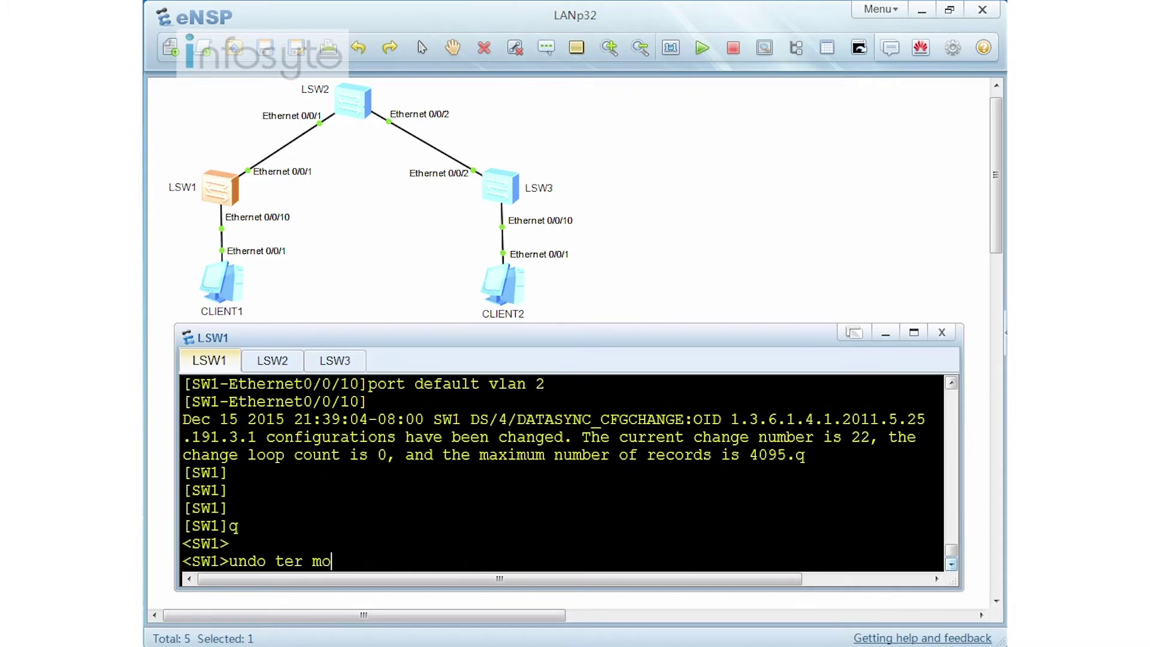
pyautogui.press('Return')
# Enter the system view on SW1 and display the VLAN table, checking VLAN 2's untagged and tagged ports
pyautogui.write('sys')
pyautogui.press('Return')
pyautogui.write('dis vlan')
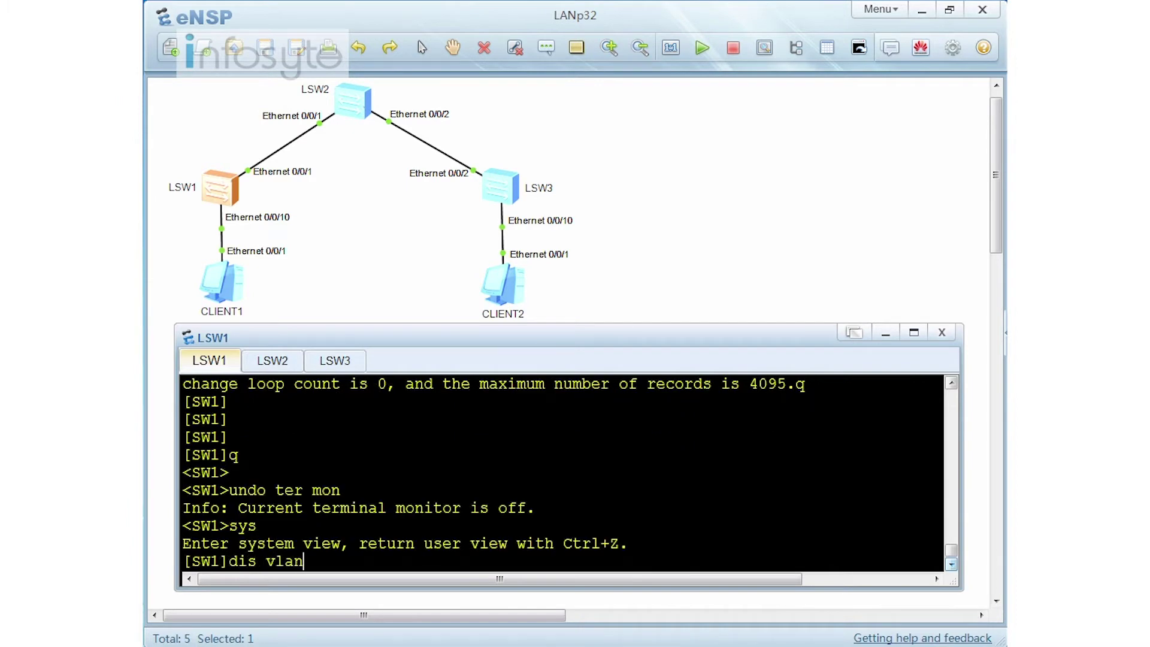
pyautogui.press('Return')
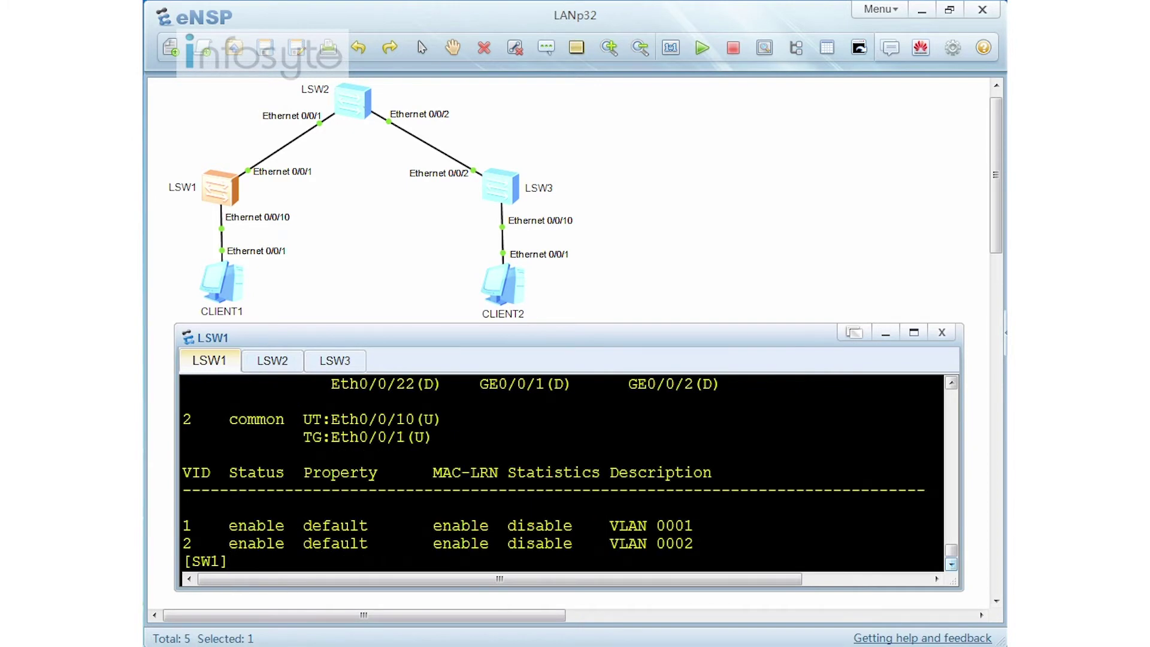
pyautogui.moveTo(454, 324); pyautogui.dragTo(445, 247)
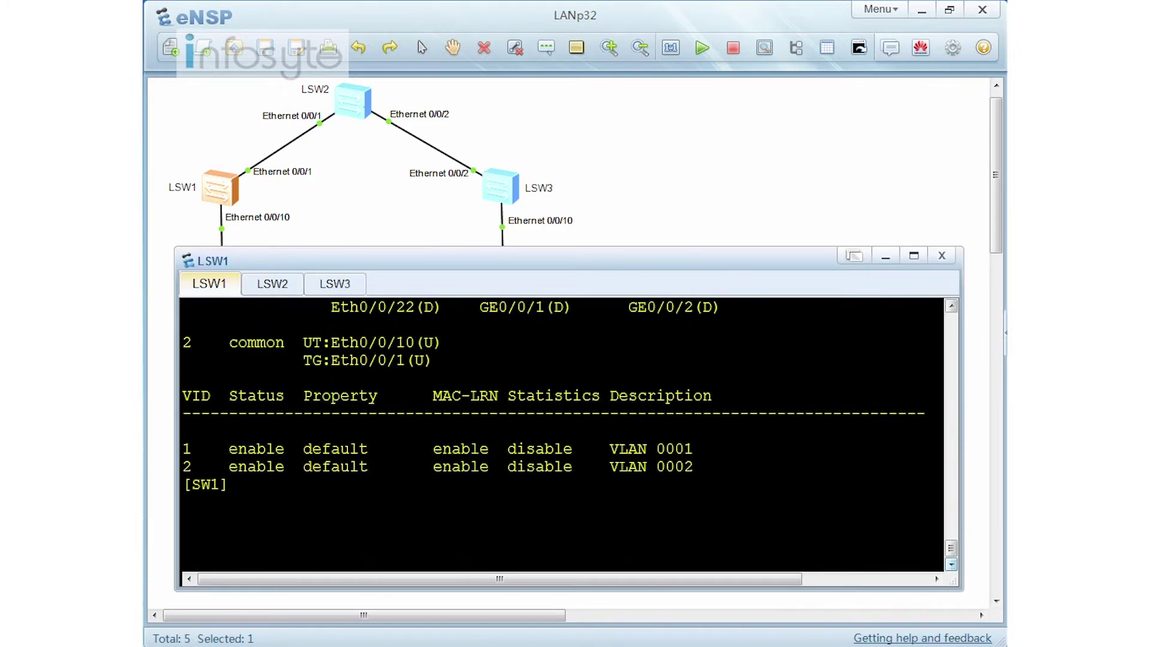
pyautogui.moveTo(453, 342); pyautogui.dragTo(294, 344)
pyautogui.moveTo(430, 360); pyautogui.dragTo(285, 361)
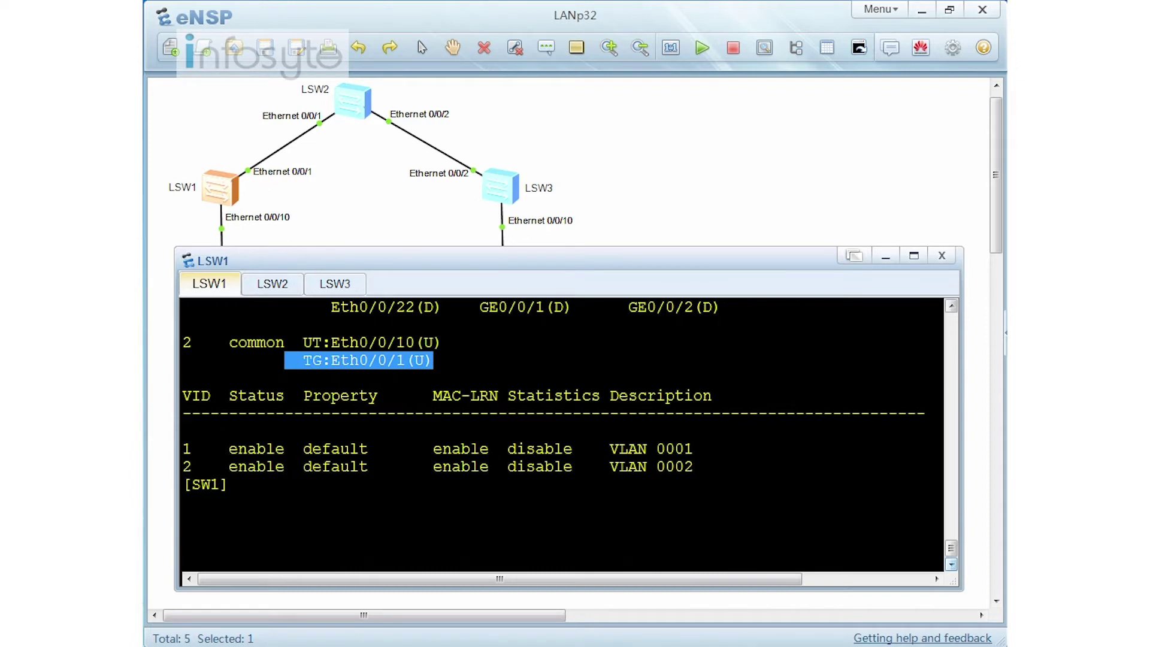
# Display the configuration of SW1's Ethernet0/0/1 and check its link type, allowed VLANs and GVRP lines
pyautogui.write('int e0/0/1')
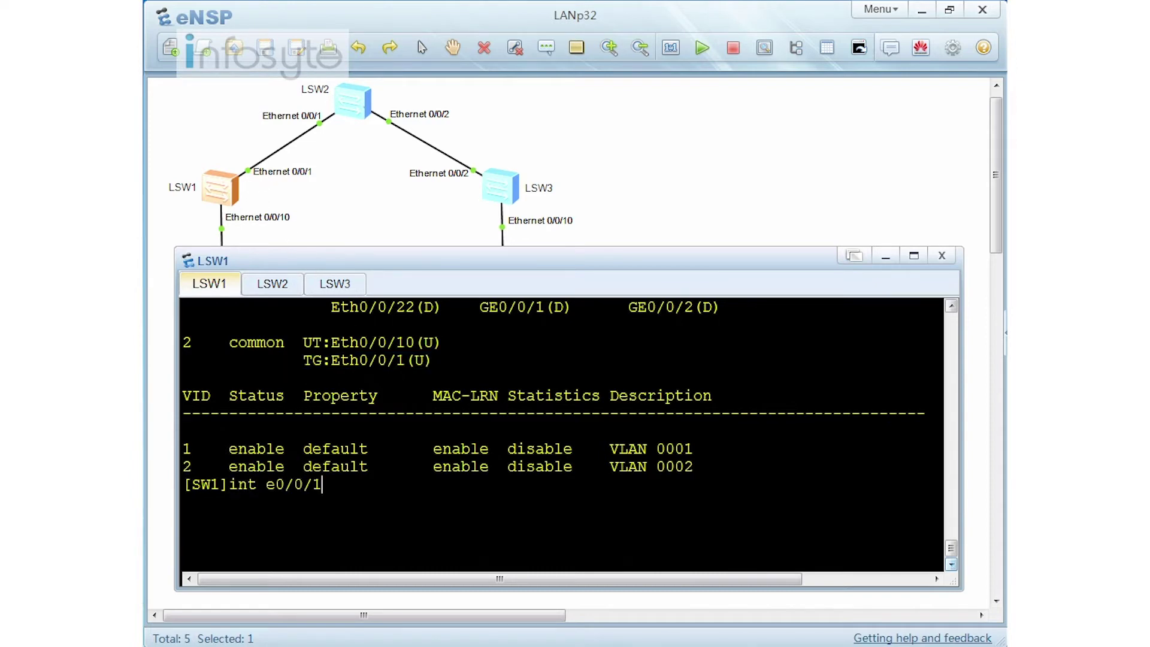
pyautogui.press('Return')
pyautogui.write('dis this')
pyautogui.press('Return')
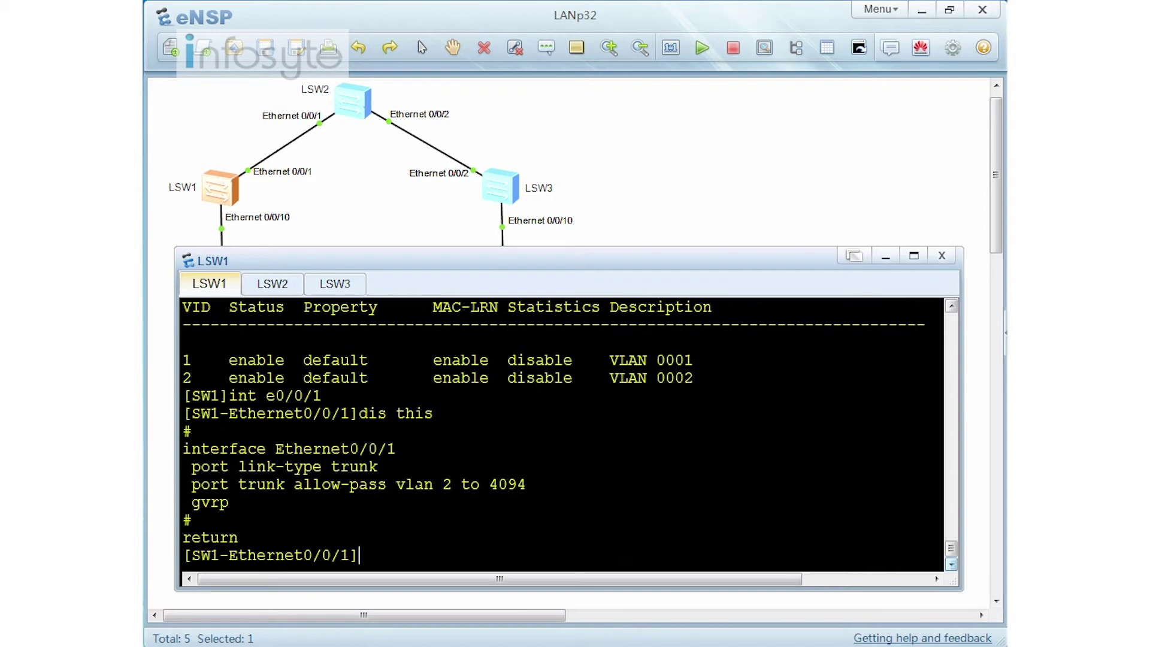
pyautogui.moveTo(379, 466); pyautogui.dragTo(183, 466)
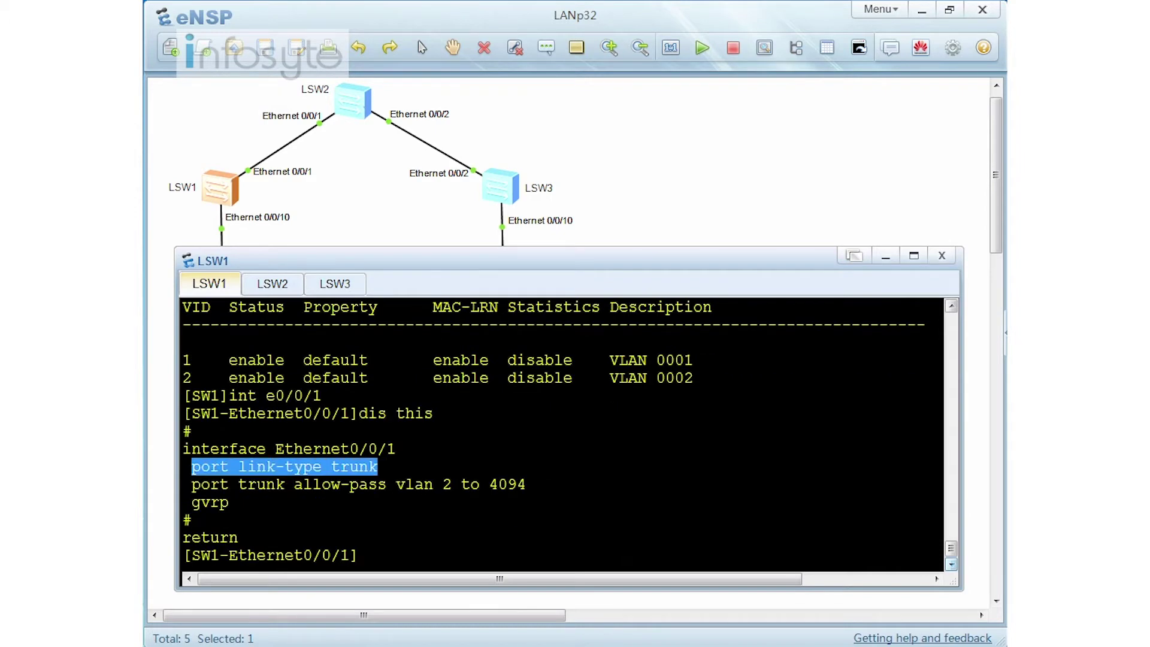
pyautogui.moveTo(527, 484); pyautogui.dragTo(191, 502)
pyautogui.click(190, 502)
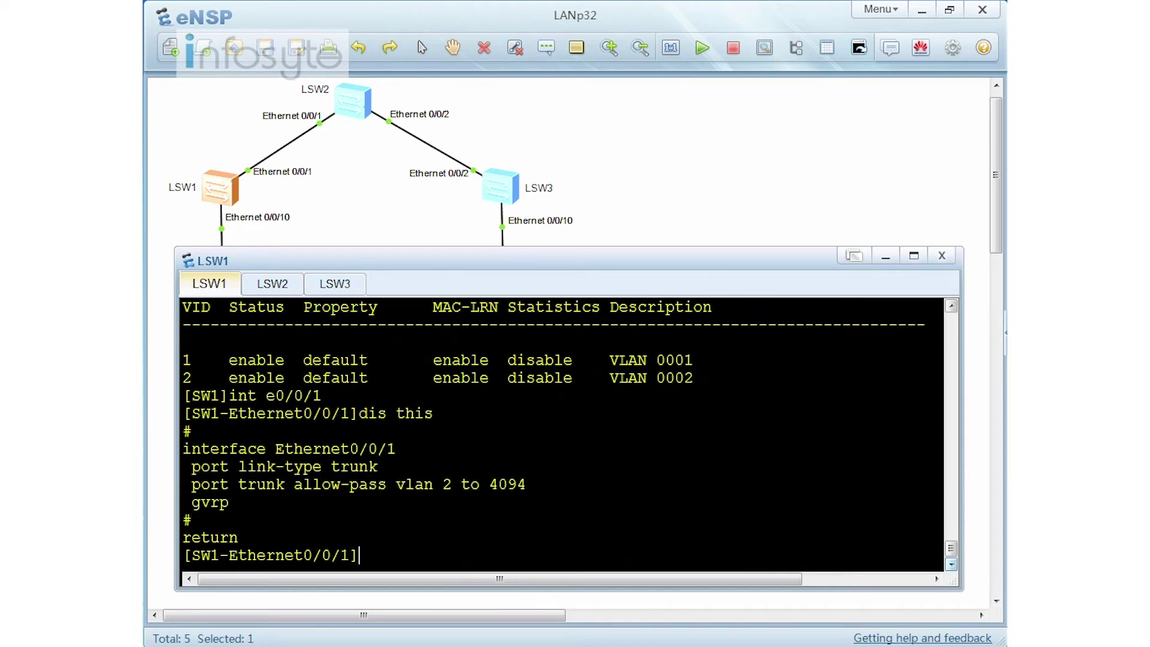
# Return to the system view on SW1 and enable GVRP globally
pyautogui.write('q')
pyautogui.press('Return')
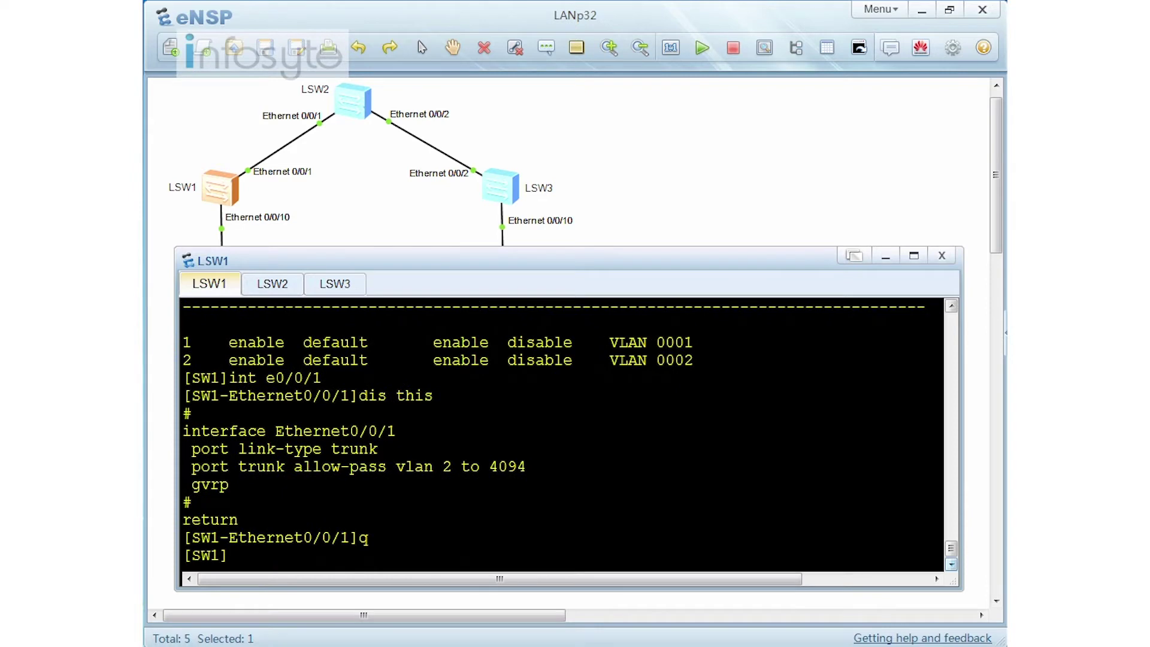
pyautogui.write('gvrp')
pyautogui.press('Return')
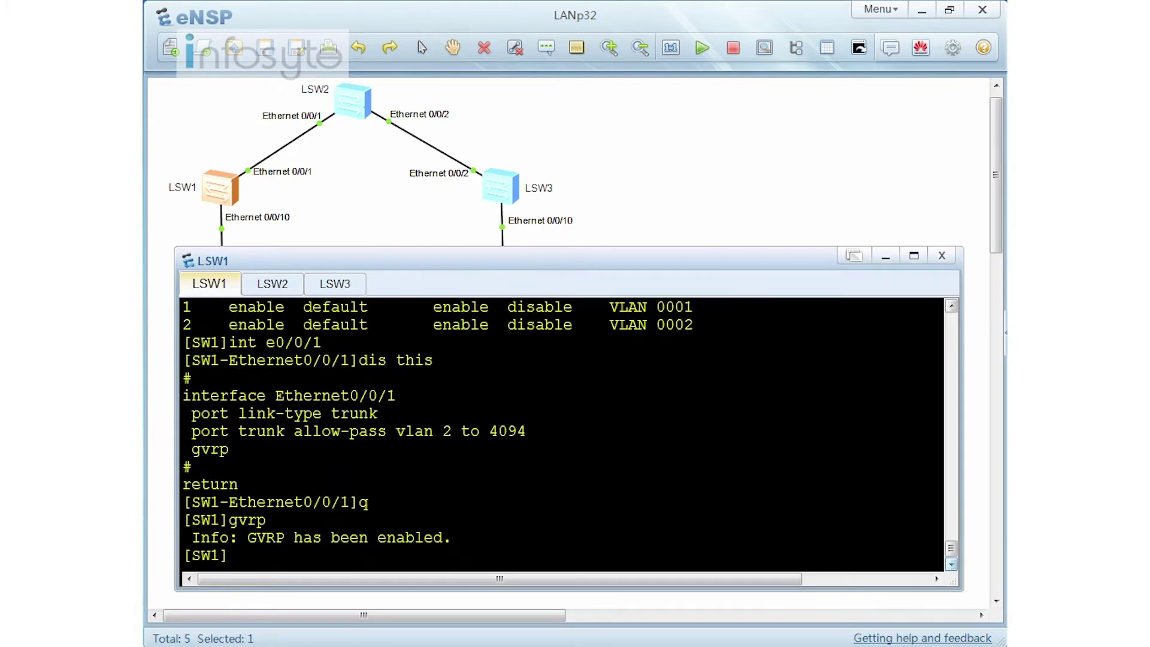
# Try to enable GVRP on SW1's GigabitEthernet0/0/1 and display that interface's configuration
pyautogui.write('int r')
pyautogui.press('BackSpace')
pyautogui.write('g0/0/1')
pyautogui.press('Return')
pyautogui.write('gvrp')
pyautogui.press('Return')
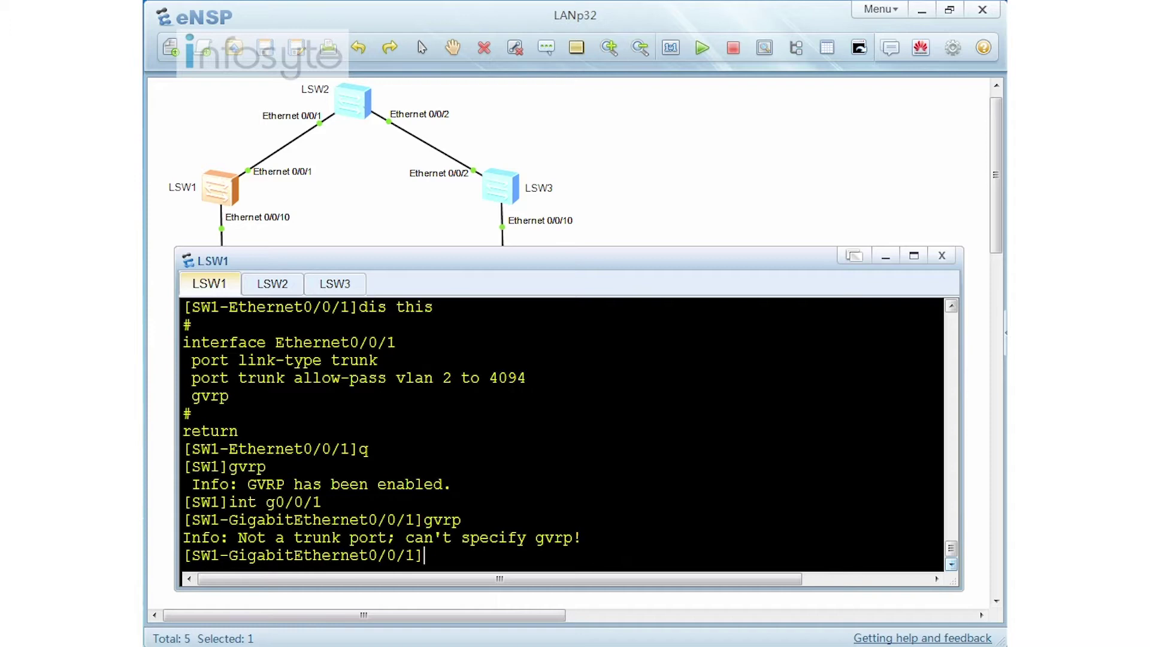
pyautogui.write('dis this')
pyautogui.press('Return')
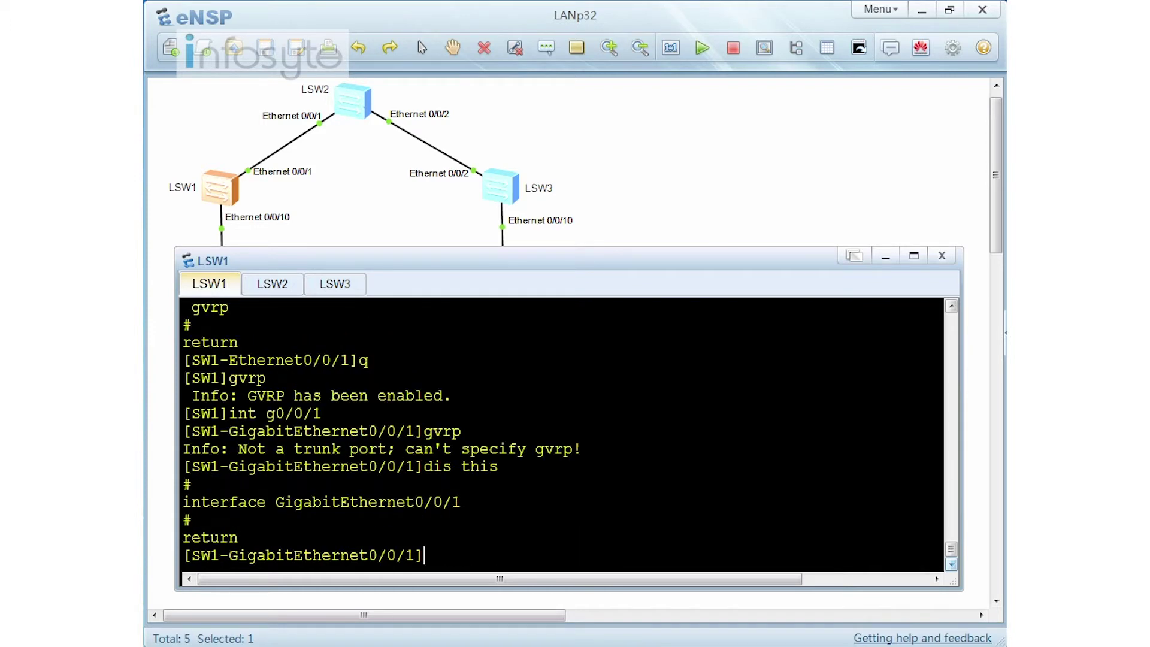
# Enable GVRP on SW1's Ethernet0/0/1 and return to the system view
pyautogui.write('int e0/0/1')
pyautogui.press('Return')
pyautogui.write('gvrp')
pyautogui.press('Return')
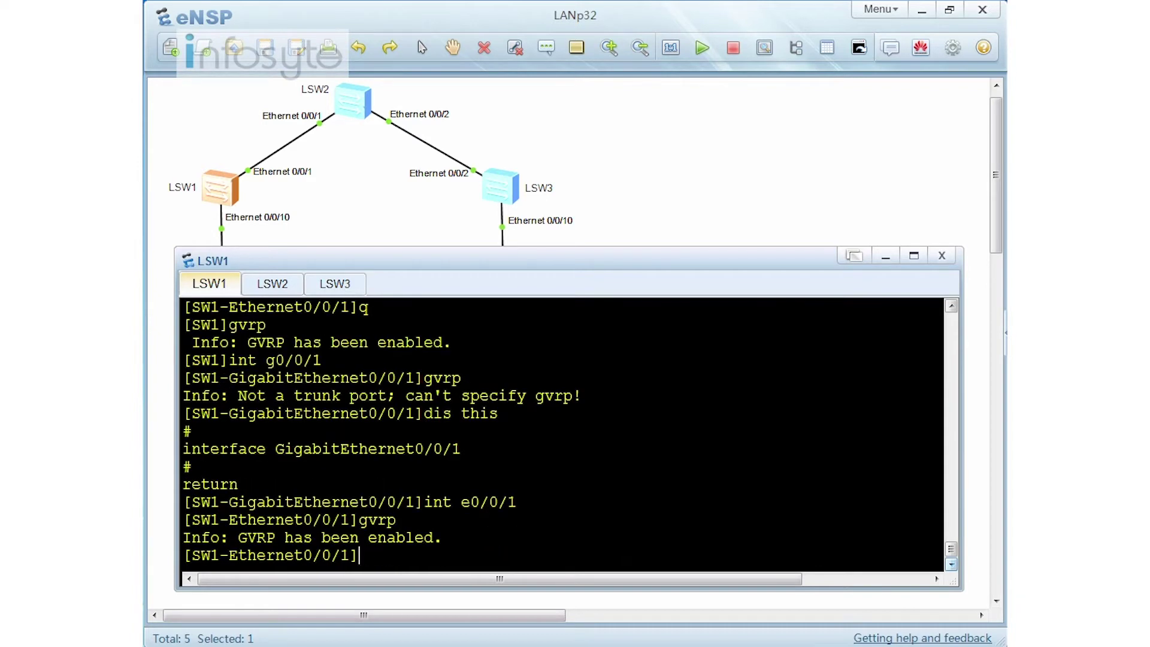
pyautogui.write('q')
pyautogui.press('Return')
pyautogui.press('Return')
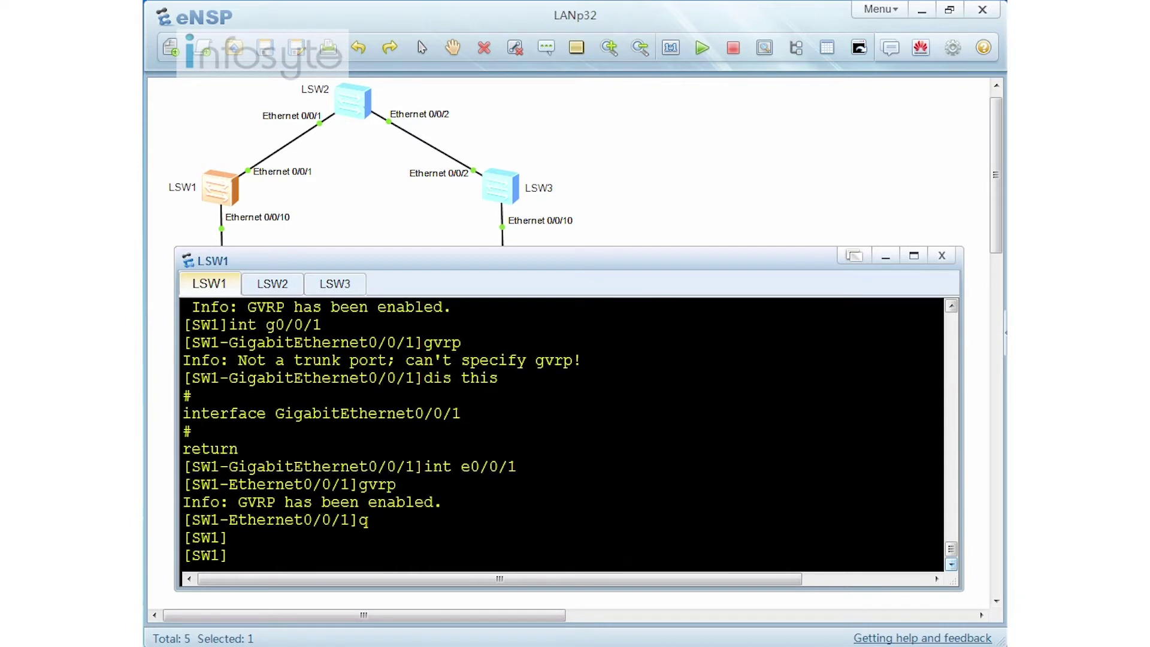
pyautogui.press('Return')
pyautogui.press('Return')
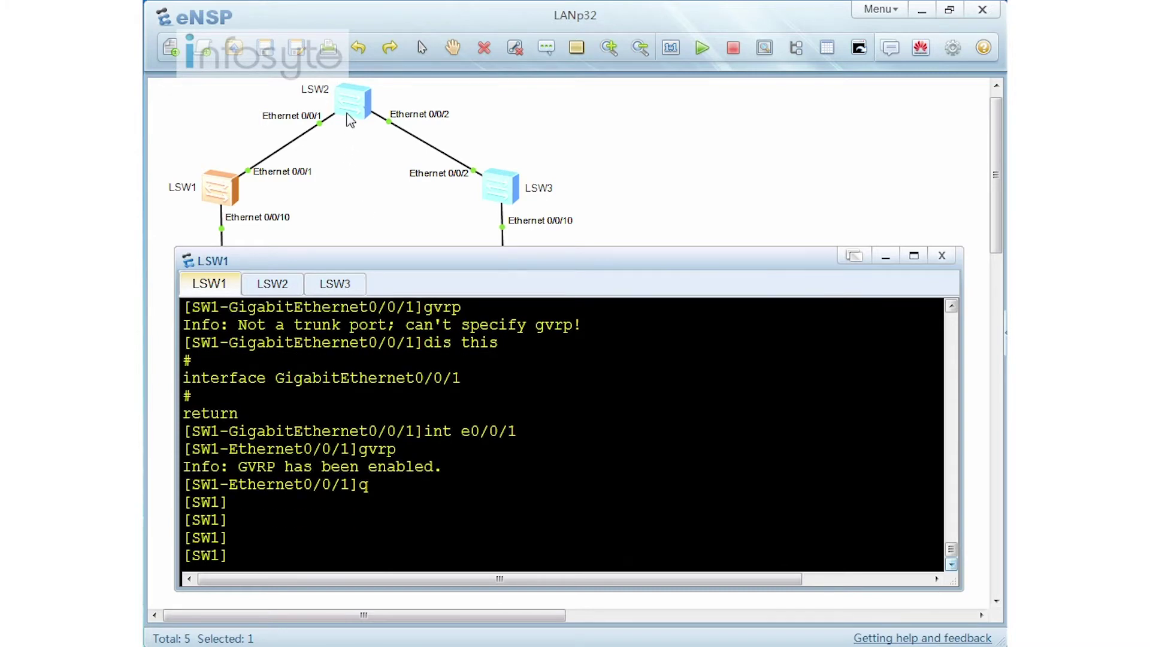
# Switch to the LSW2 console and enter the system view
pyautogui.click(273, 283)
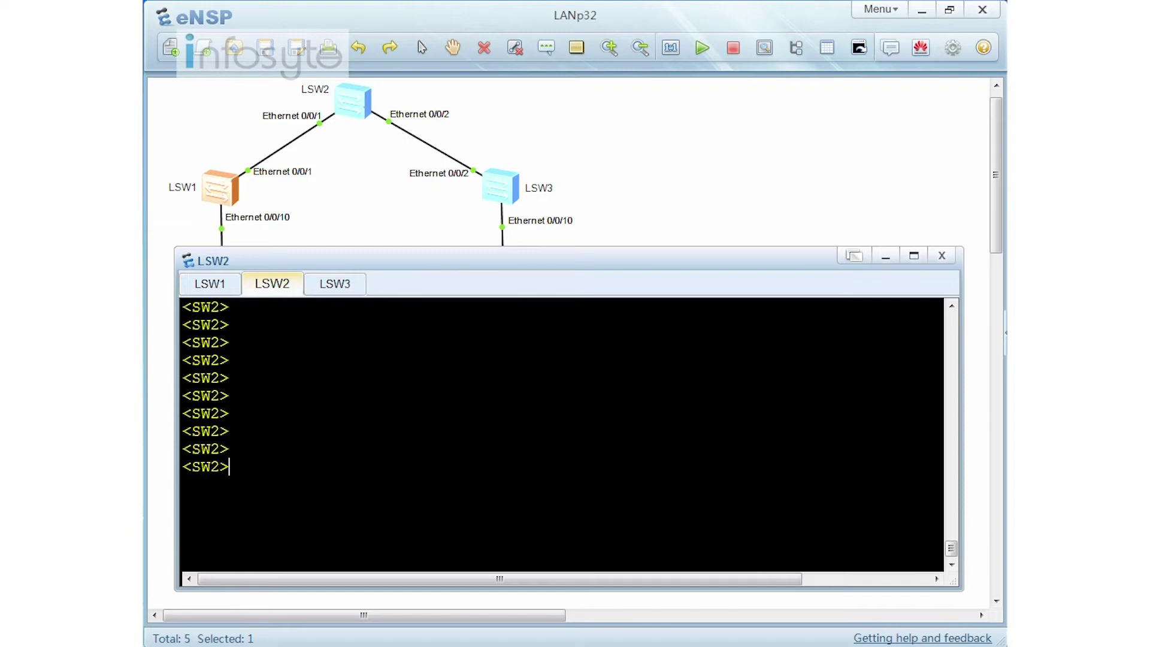
pyautogui.write('sys')
pyautogui.press('Return')
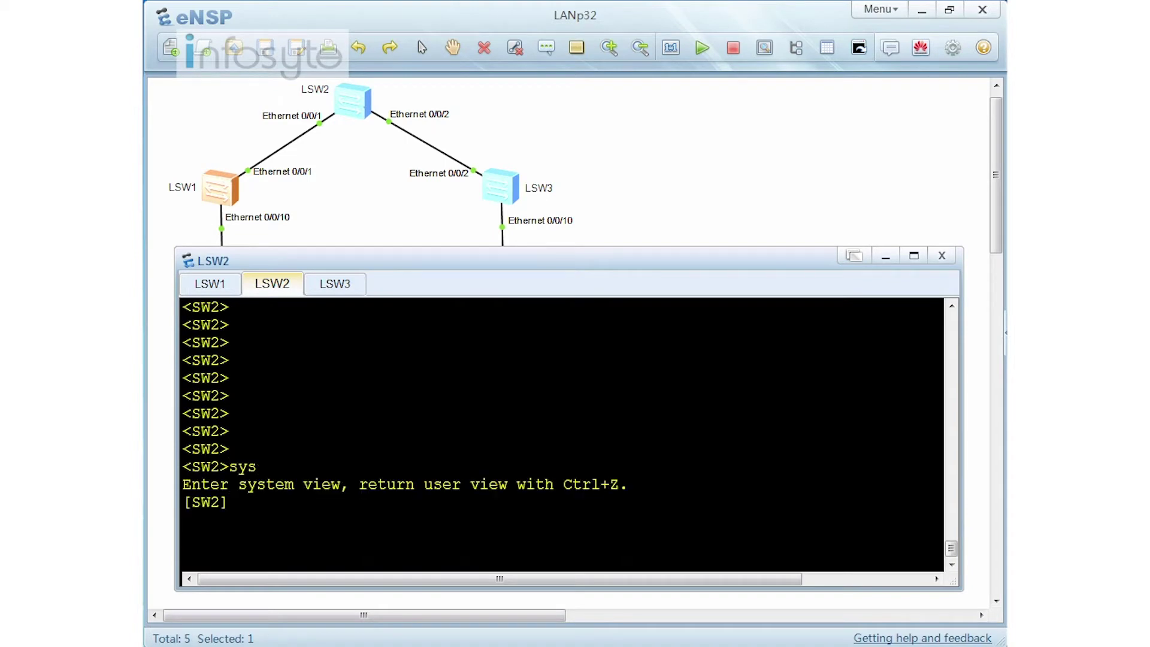
# Enable GVRP globally on SW2
pyautogui.write('gvrp')
pyautogui.press('Return')
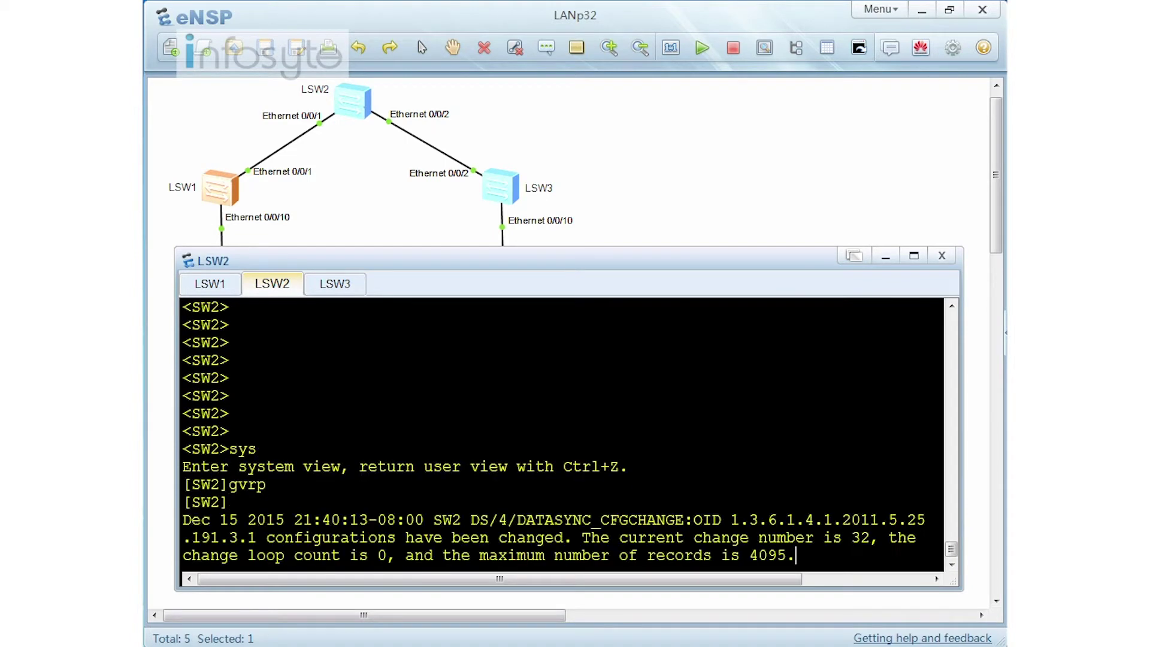
pyautogui.press('Return')
# Return to the user view on SW2 and turn off the terminal monitor with undo ter mon
pyautogui.write('q')
pyautogui.press('Return')
pyautogui.press('Return')
pyautogui.press('Return')
pyautogui.write('u')
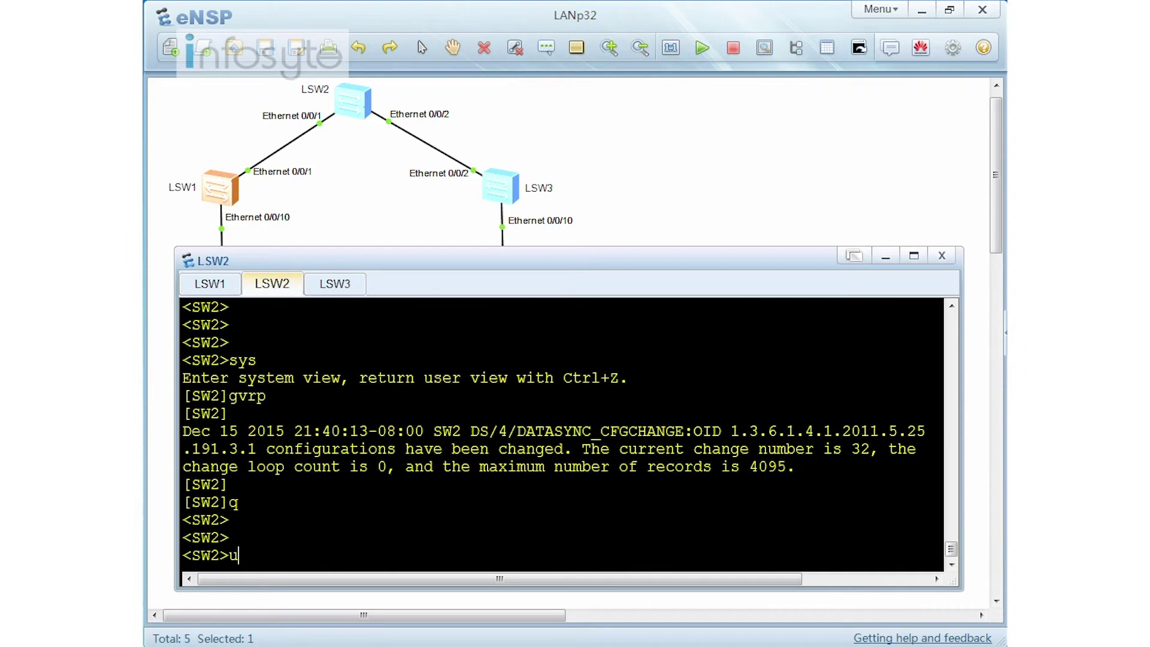
pyautogui.write('ndo ter mon')
pyautogui.press('Return')
# Enter the system view on SW2 and enable GVRP on Ethernet0/0/1
pyautogui.write('sys')
pyautogui.press('Return')
pyautogui.write('in')
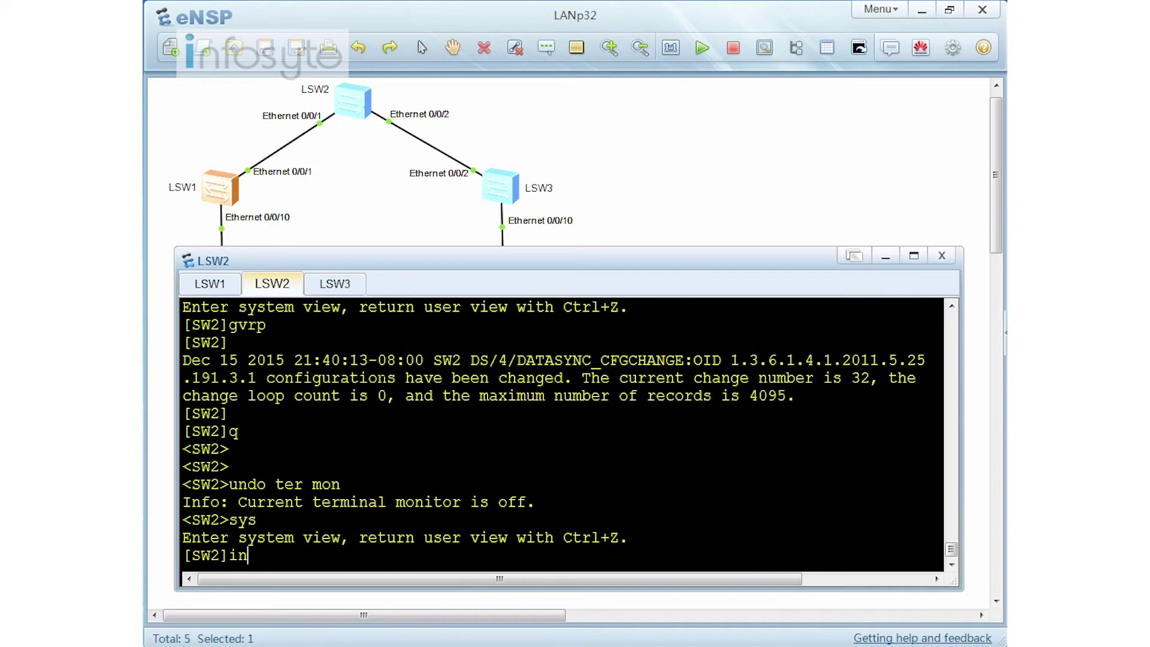
pyautogui.write('t e0/0/1')
pyautogui.press('Return')
pyautogui.write('gvrp')
pyautogui.press('Return')
# Enable GVRP on SW2's Ethernet0/0/2 and return to the system view
pyautogui.write('int ')
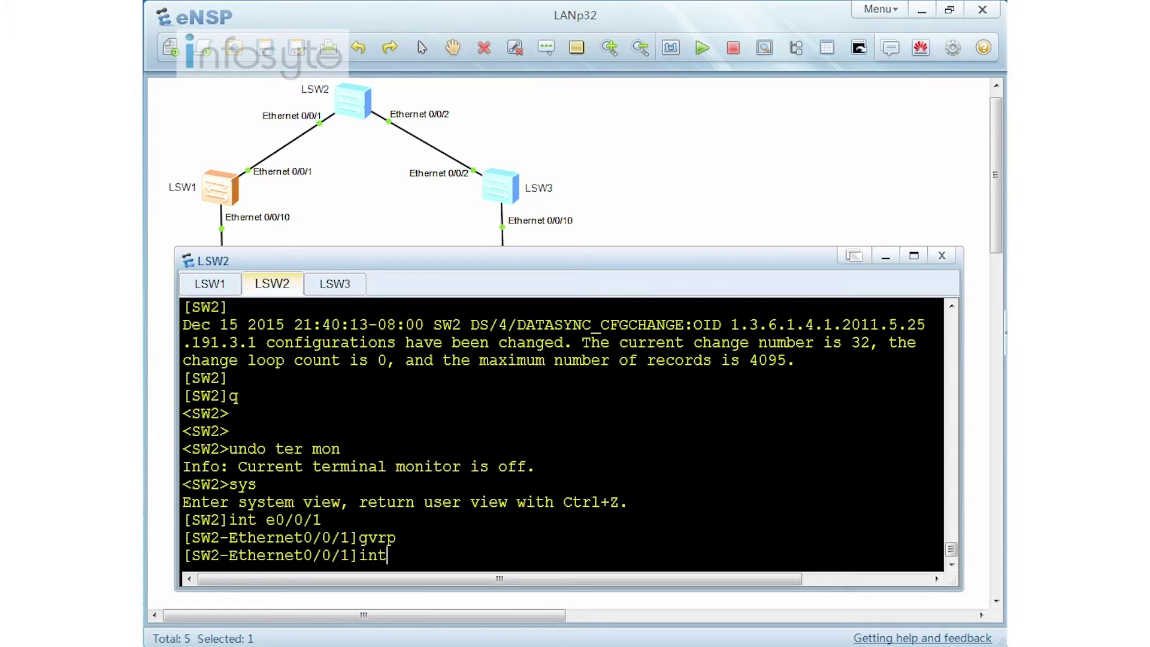
pyautogui.write('e0/0/2')
pyautogui.press('Return')
pyautogui.write('gvrp')
pyautogui.press('Return')
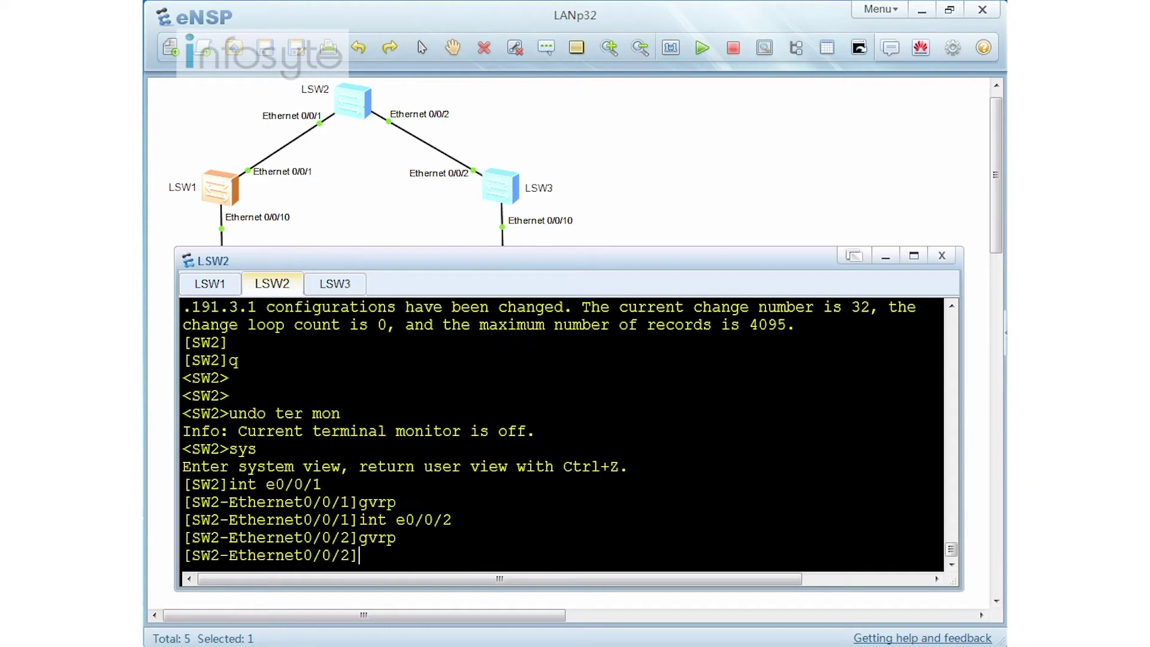
pyautogui.write('q')
pyautogui.press('Return')
# Display SW2's VLAN table and examine the type and member ports of VLANs 1 and 2
pyautogui.write('dis vlan')
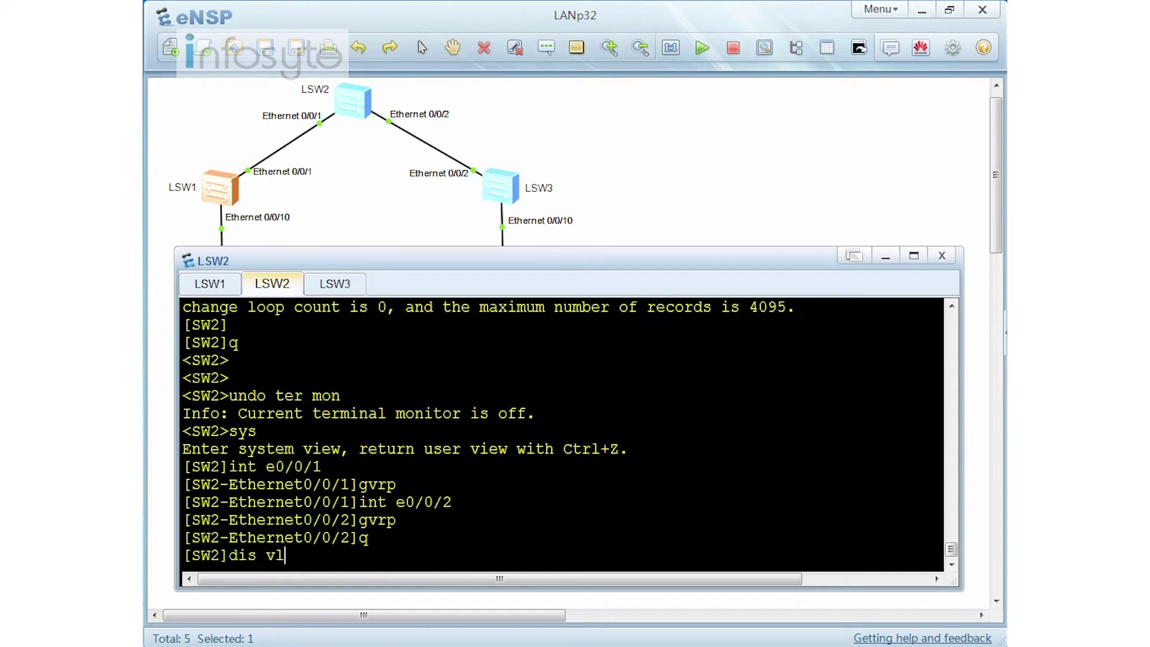
pyautogui.press('Return')
pyautogui.moveTo(221, 414); pyautogui.dragTo(434, 413)
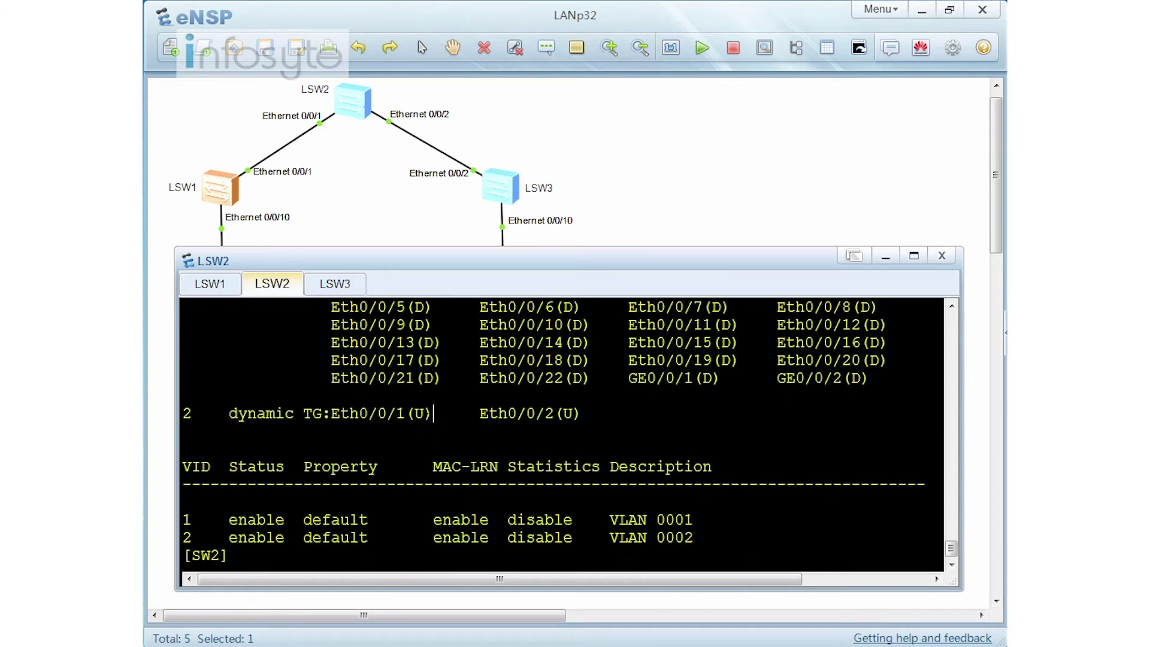
pyautogui.moveTo(294, 413); pyautogui.dragTo(219, 414)
pyautogui.scroll(2, 564, 432)
pyautogui.moveTo(296, 397); pyautogui.dragTo(230, 398)
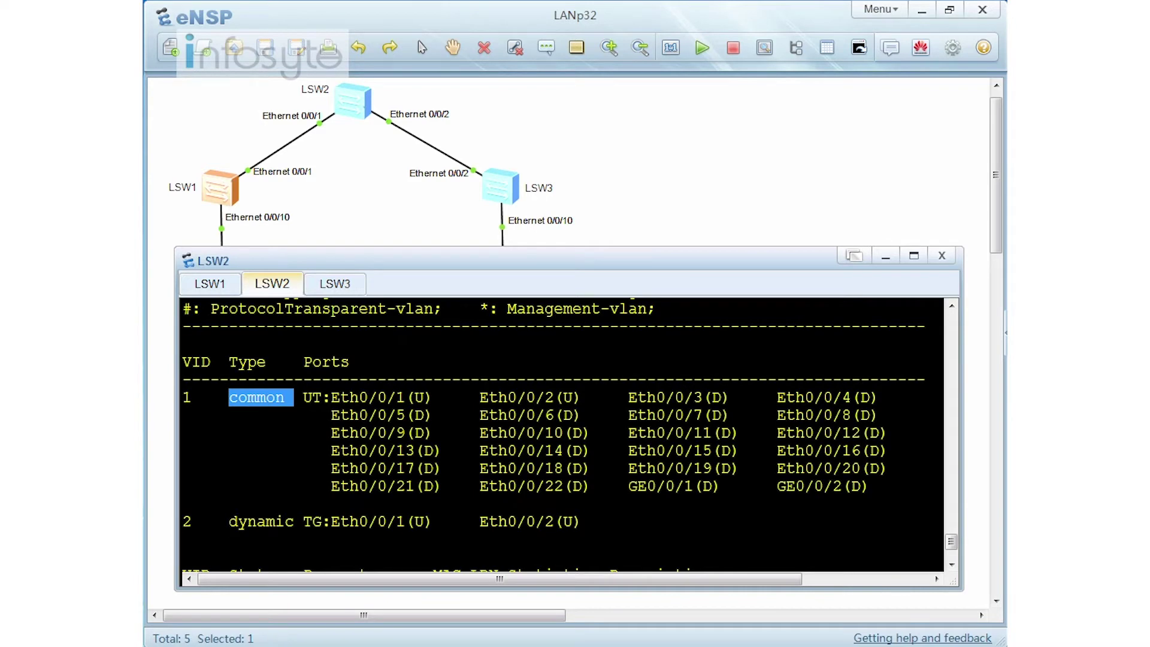
pyautogui.scroll(-2, 563, 431)
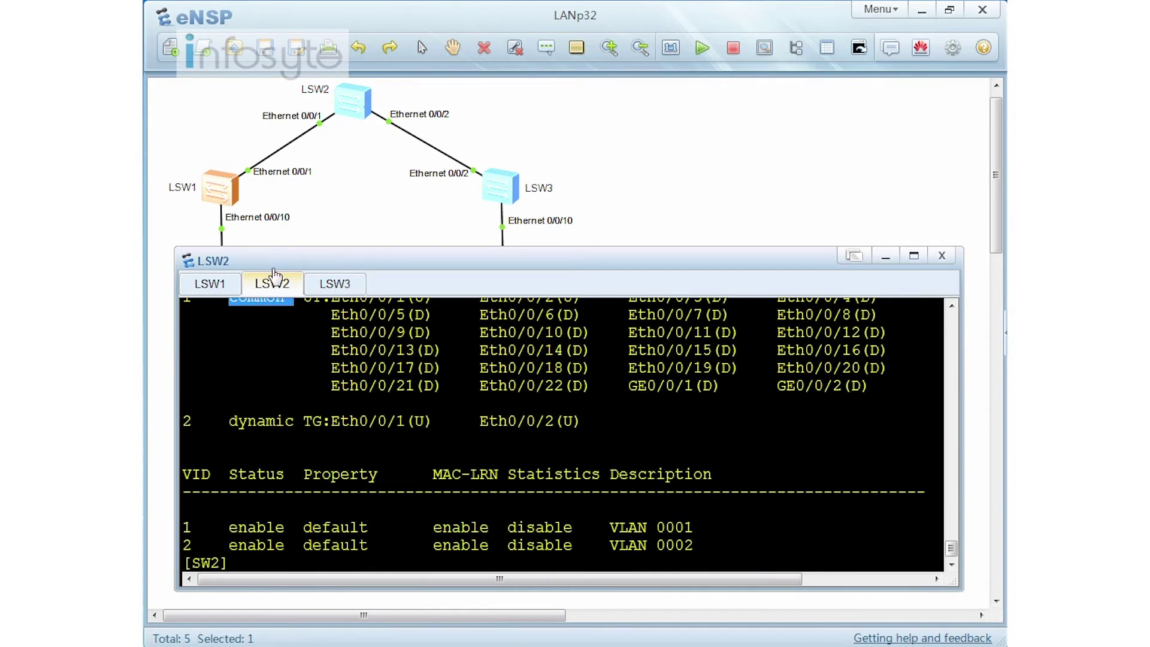
# Display SW1's VLAN table and compare its VLAN 2 type with the VLAN 2 entry on SW2
pyautogui.click(209, 284)
pyautogui.write('dis vlan')
pyautogui.press('Return')
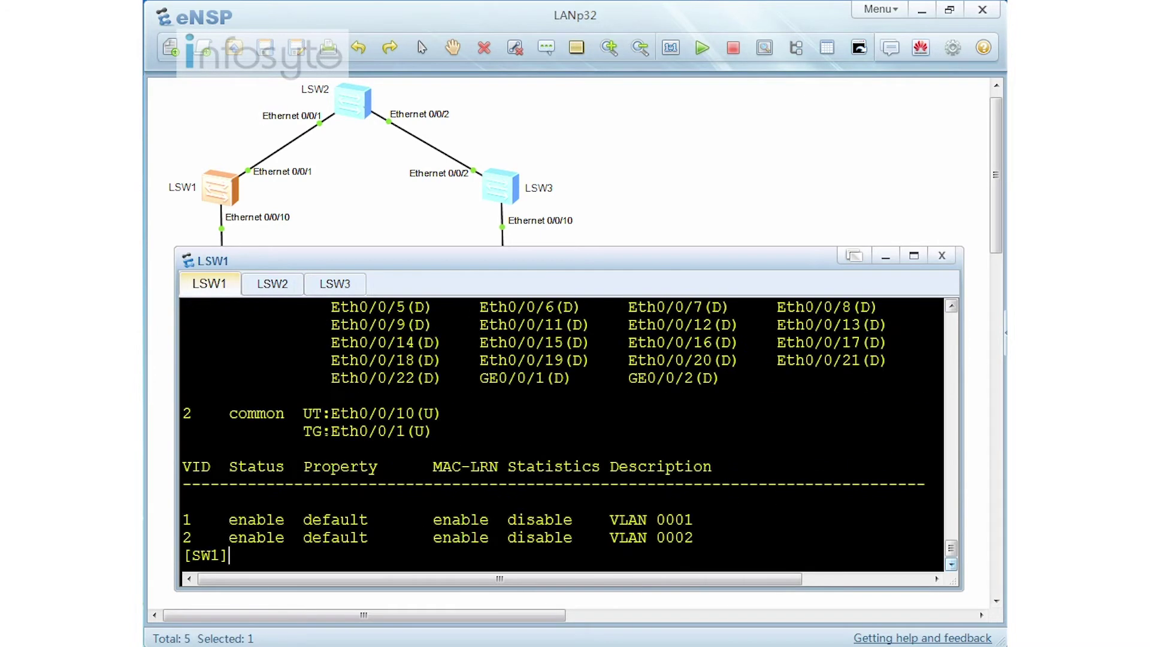
pyautogui.moveTo(285, 413); pyautogui.dragTo(221, 417)
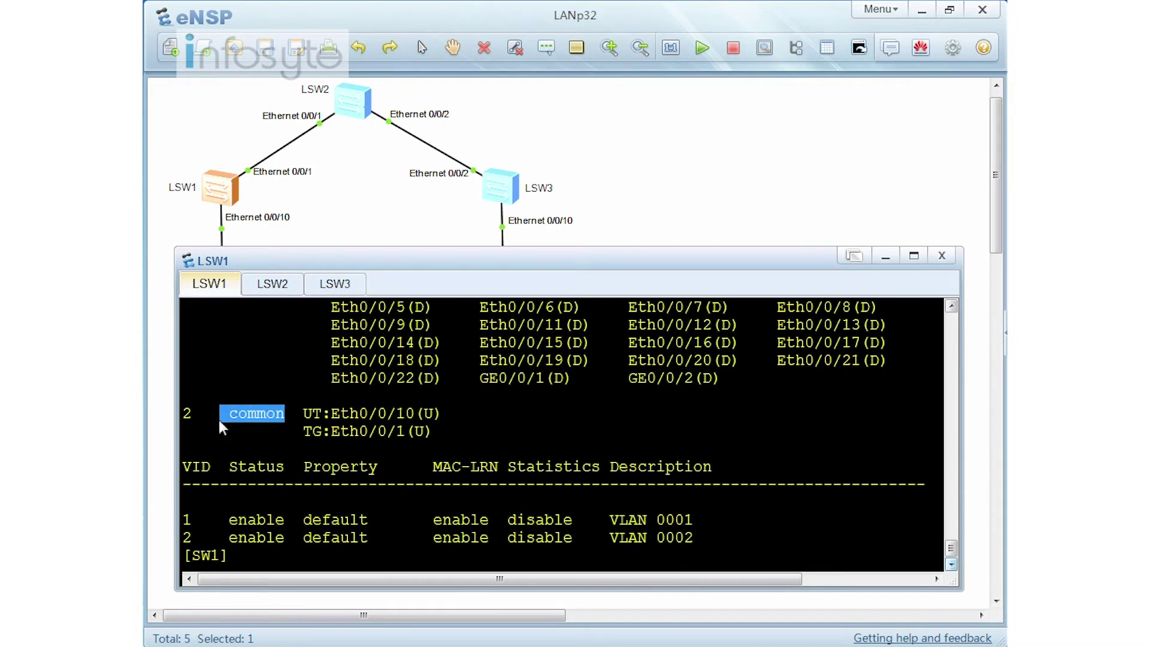
pyautogui.click(271, 286)
pyautogui.moveTo(220, 421); pyautogui.dragTo(294, 422)
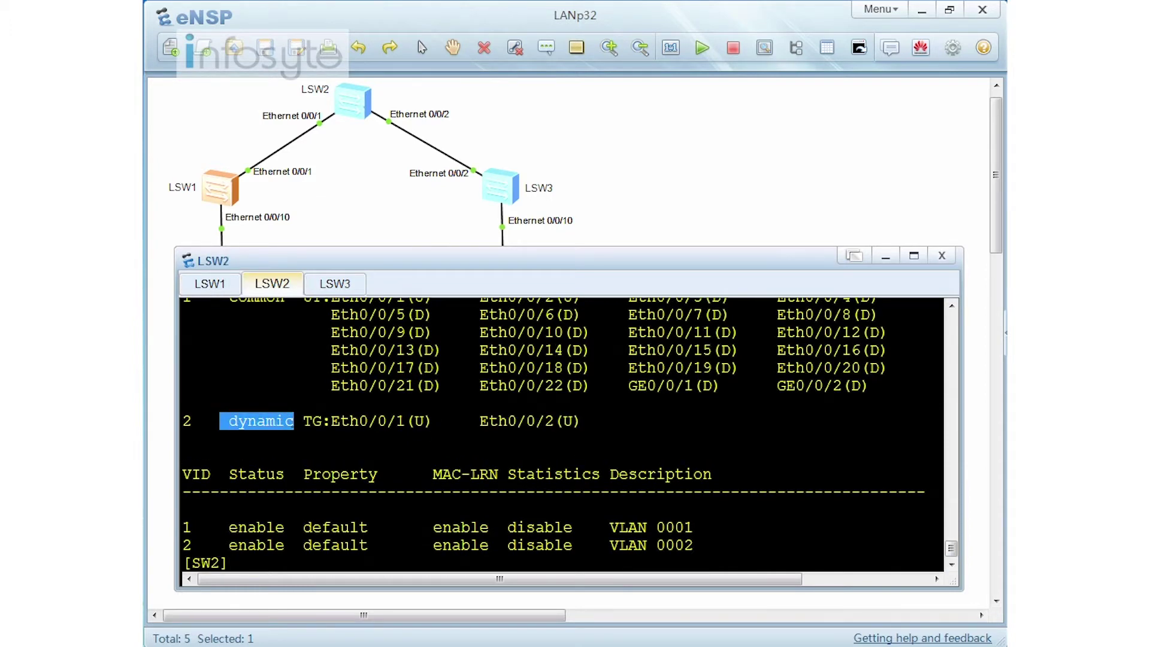
# Issue the gvrp command again on SW2's Ethernet0/0/2 and display that interface's configuration
pyautogui.click(229, 564)
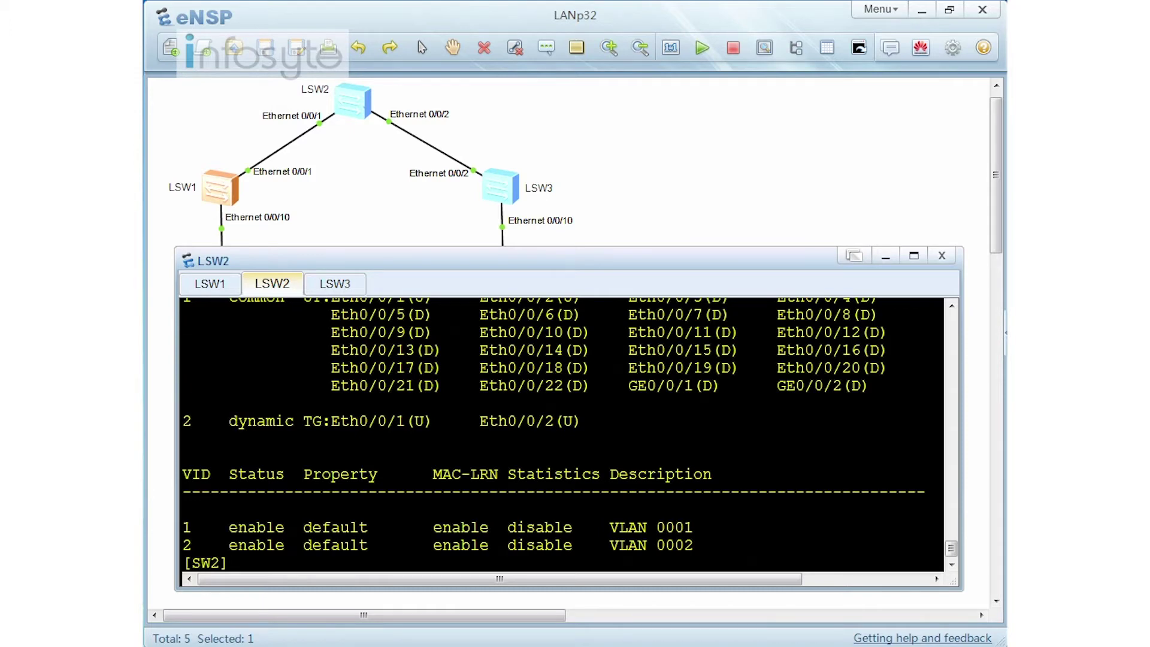
pyautogui.write('int e0/0/2')
pyautogui.press('Return')
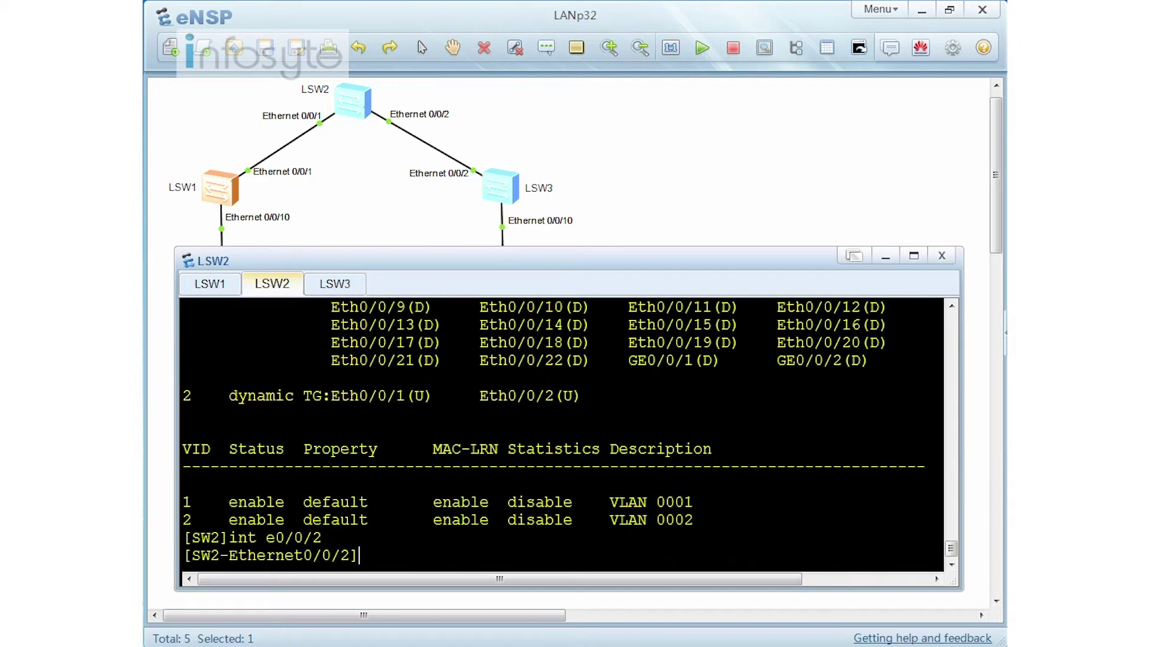
pyautogui.write('gvrp')
pyautogui.press('Return')
pyautogui.write('dis this')
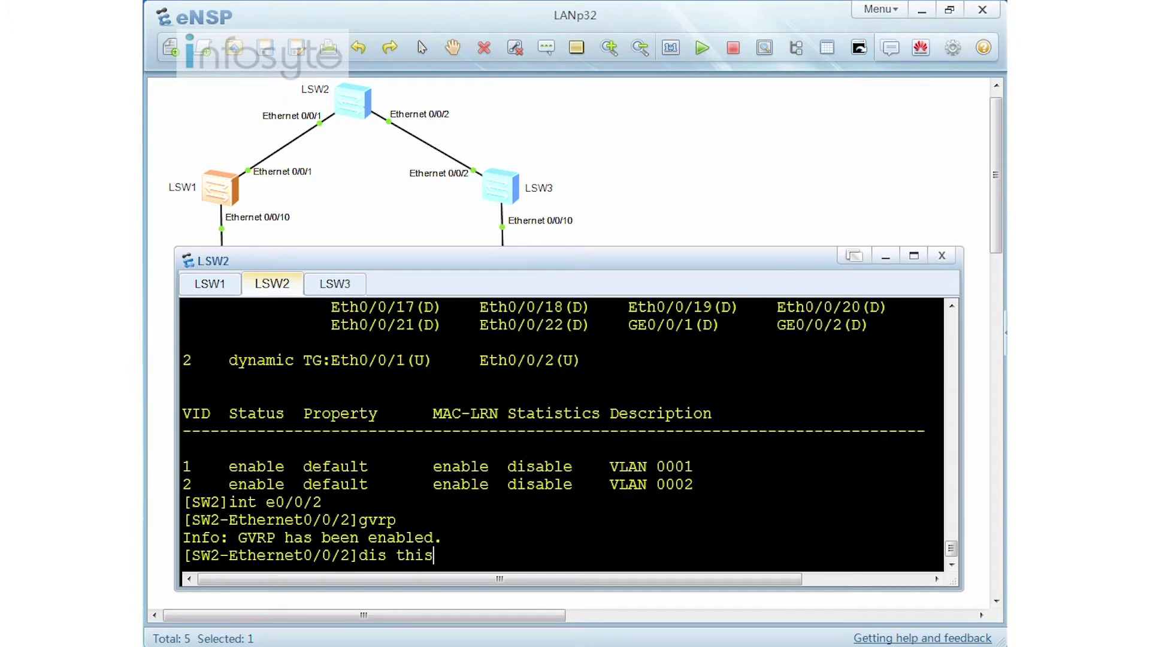
pyautogui.press('Return')
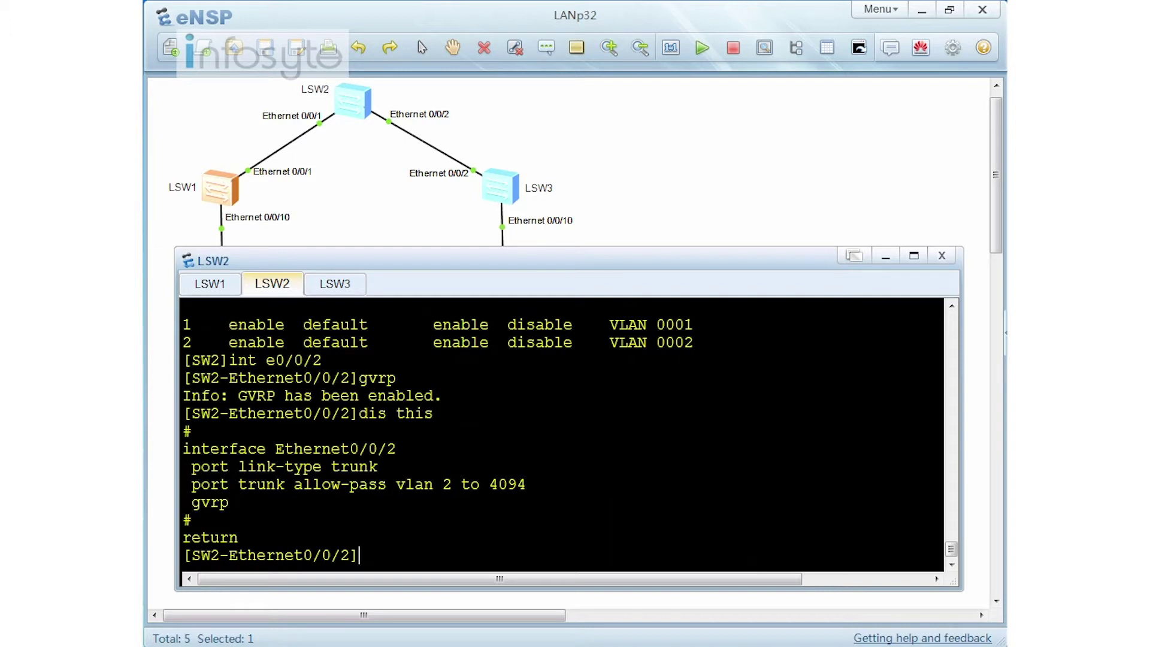
# Switch to the LSW3 console and display its VLAN table
pyautogui.click(331, 290)
pyautogui.press('Return')
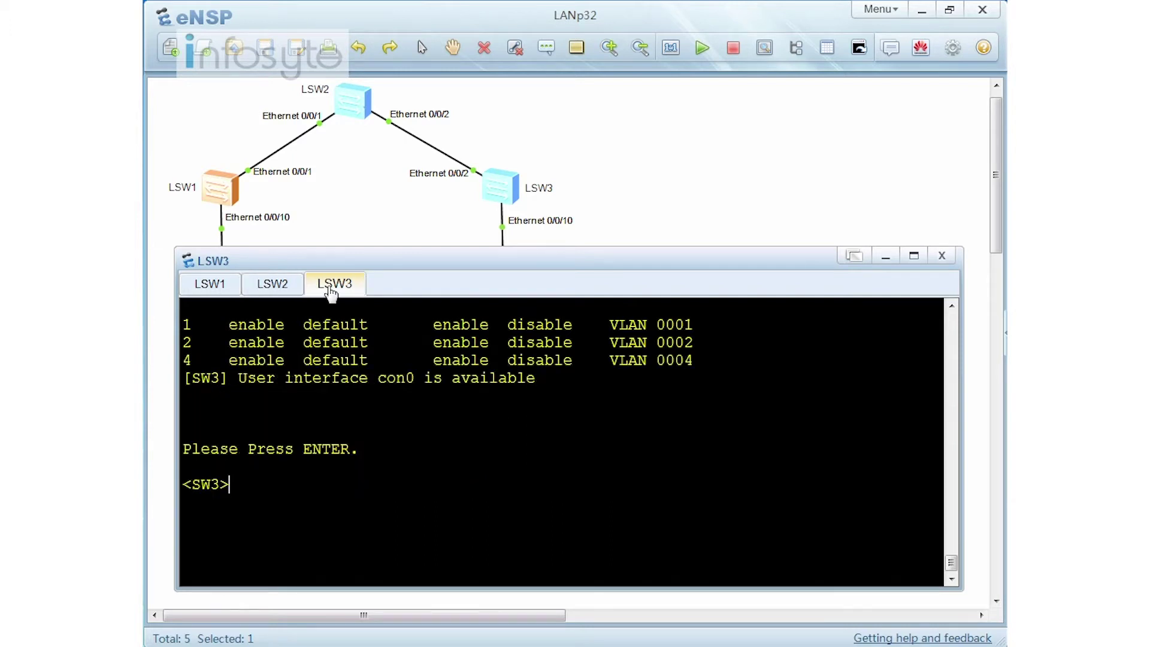
pyautogui.write('dis vlan')
pyautogui.press('Return')
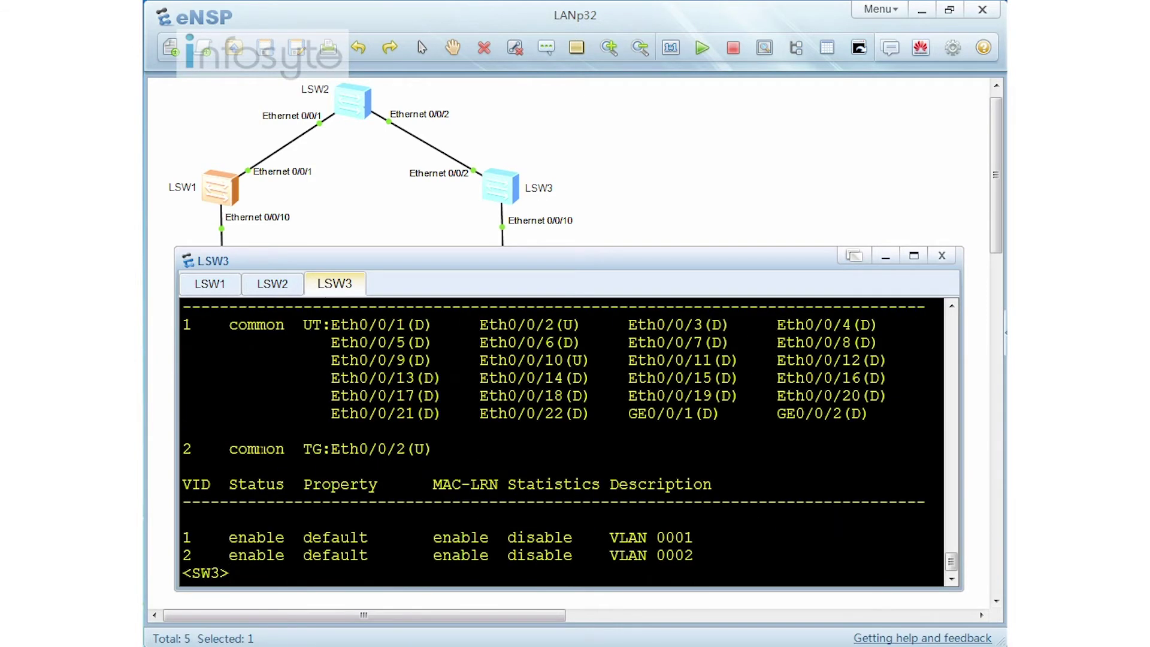
# Enter the system view on SW3 and enable GVRP globally
pyautogui.write('sys')
pyautogui.press('Return')
pyautogui.write('gvrp')
pyautogui.press('Return')
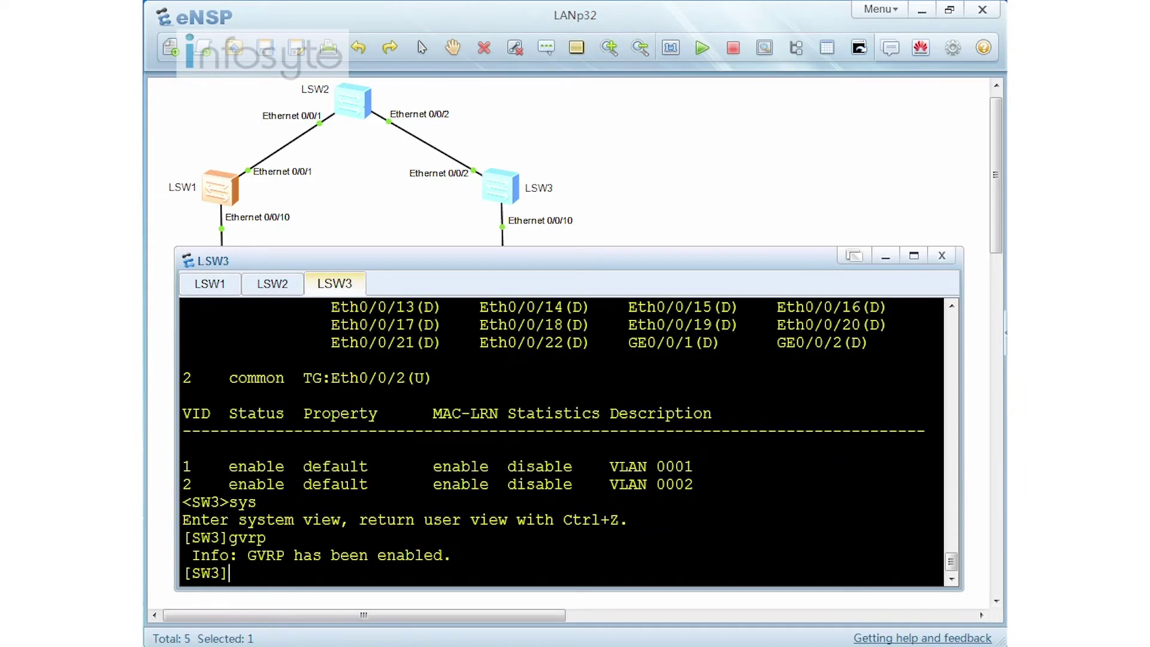
# Enable GVRP on SW3's Ethernet0/0/2 and return to the system view
pyautogui.write('int e0/0/2')
pyautogui.press('Return')
pyautogui.write('gvrp')
pyautogui.press('Return')
pyautogui.write('q')
pyautogui.press('Return')
pyautogui.press('Return')
pyautogui.press('Return')
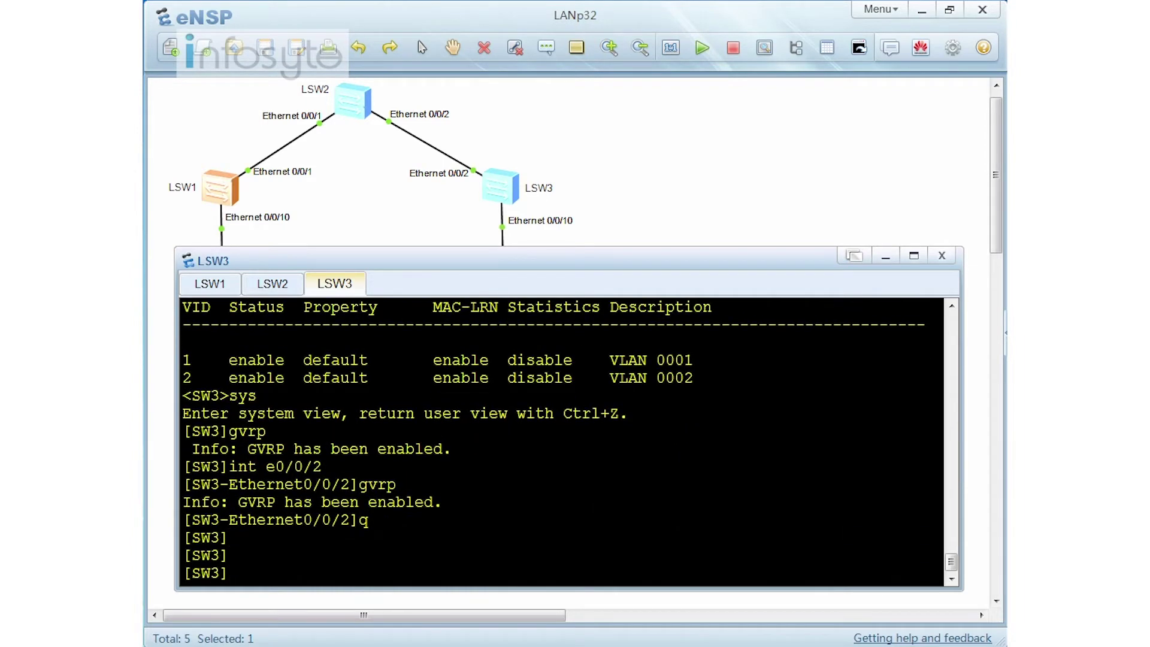
# Open CLIENT2's command line and ping 1.1.1.1
pyautogui.click(698, 179)
pyautogui.doubleClick(515, 287)
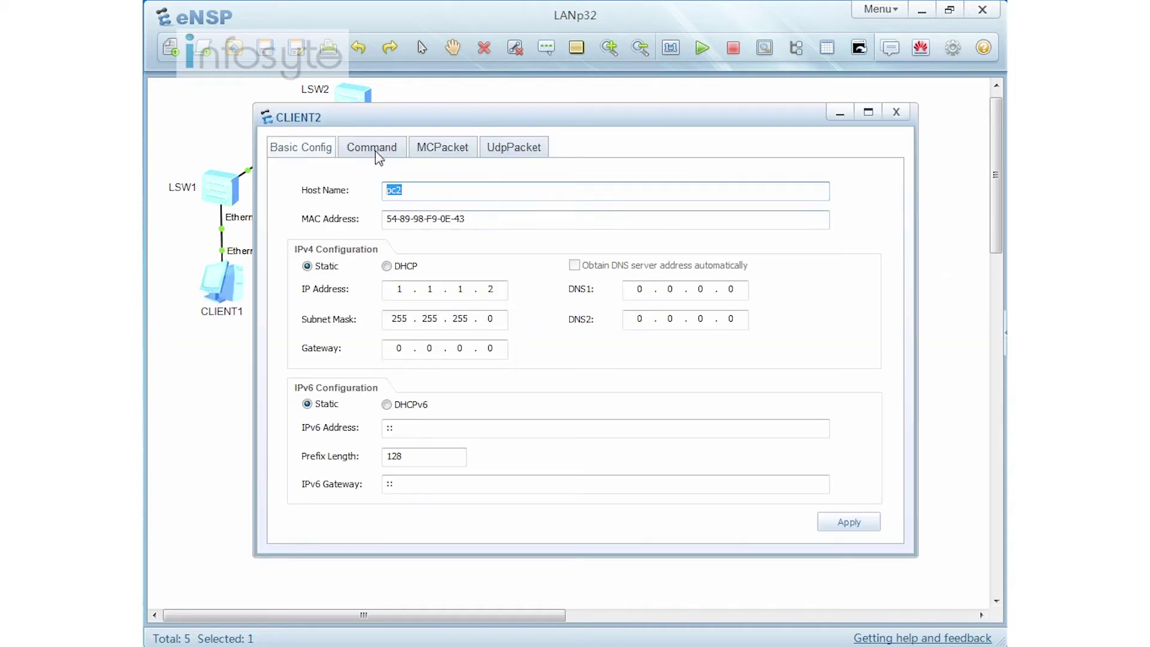
pyautogui.click(379, 150)
pyautogui.write('ping 1.')
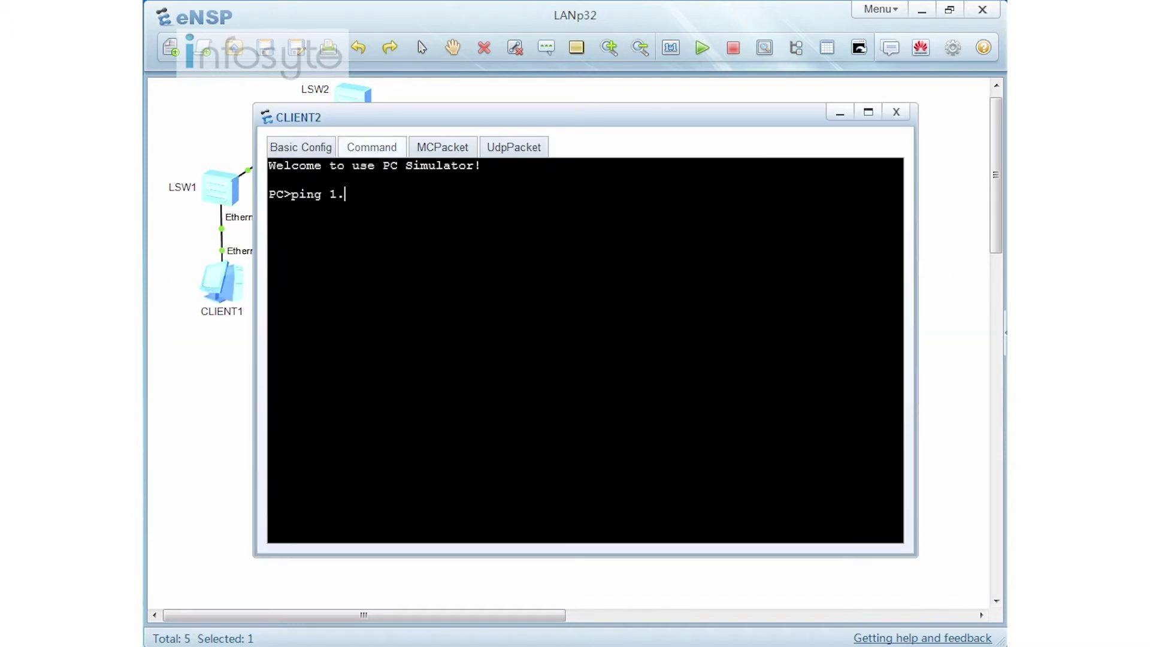
pyautogui.write('1.1.1')
pyautogui.press('Return')
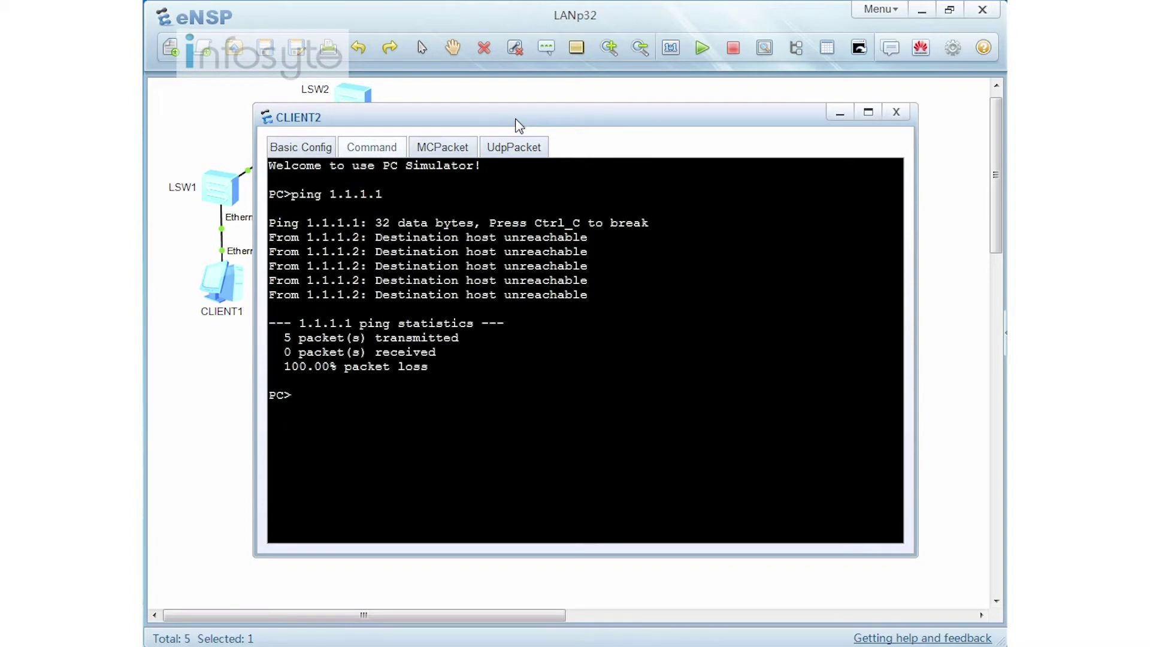
# Reopen the LSW3 console and display its VLAN table to check which VLAN holds Ethernet0/0/10
pyautogui.click(544, 93)
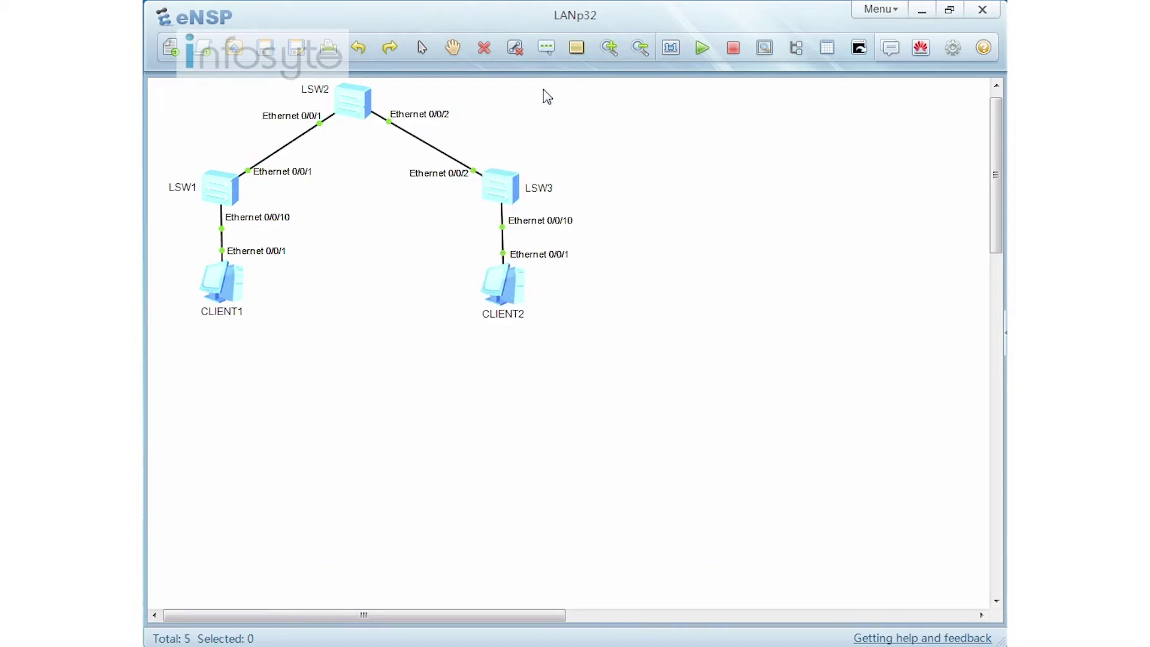
pyautogui.doubleClick(505, 188)
pyautogui.write('dis vlan')
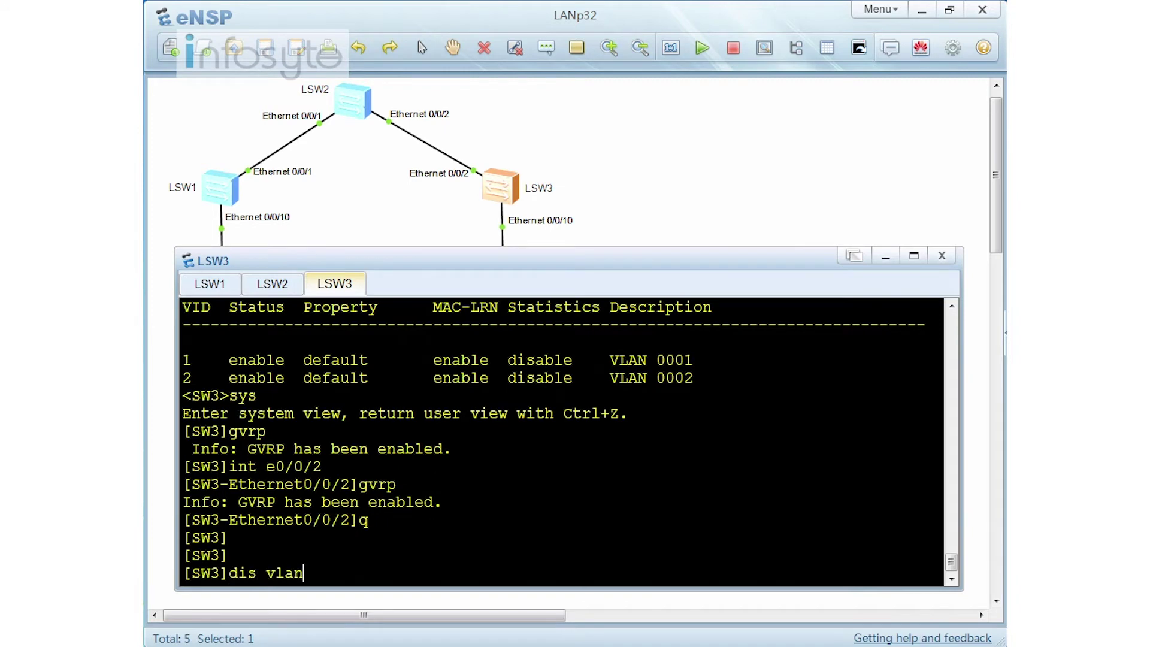
pyautogui.press('Return')
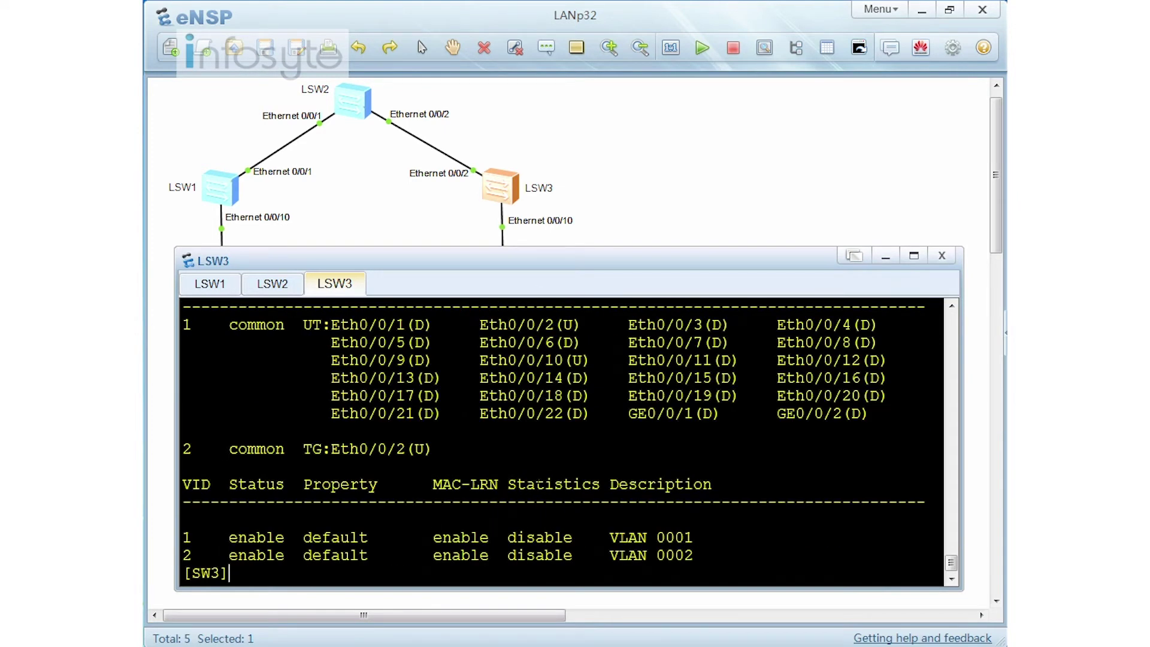
# Set the link type of SW3's Ethernet0/0/10 to access
pyautogui.write('int e0/0/10')
pyautogui.press('Return')
pyautogui.write('port li')
pyautogui.press('Tab')
pyautogui.write('t')
pyautogui.press('Tab')
pyautogui.write('a')
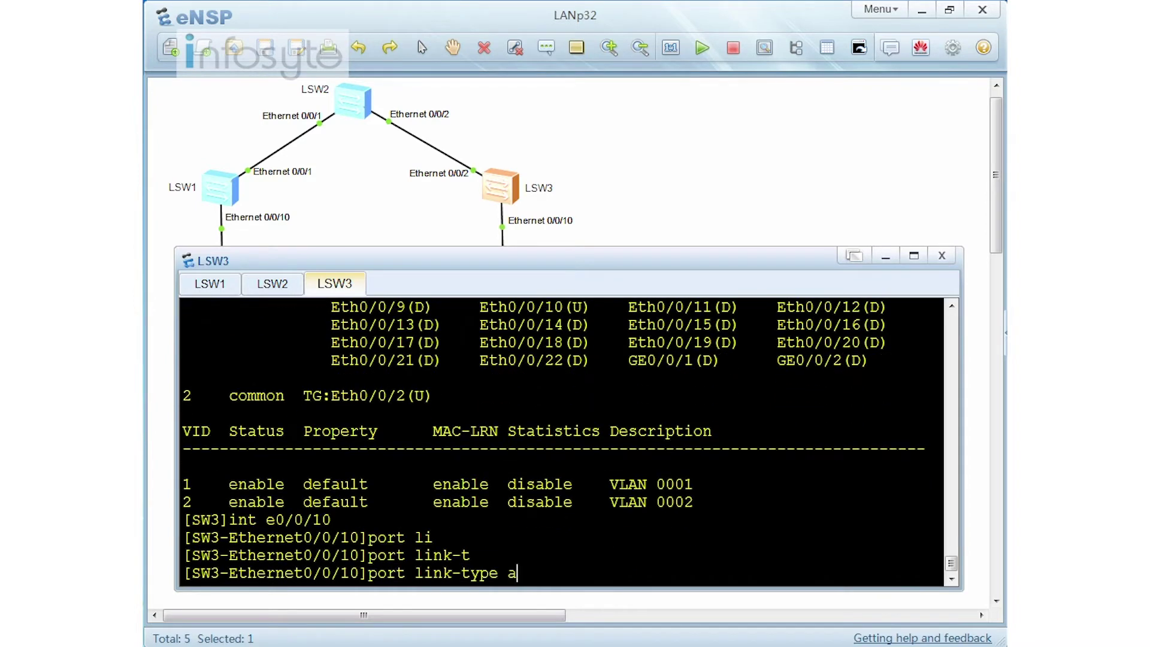
pyautogui.write('c')
pyautogui.press('Return')
# Assign VLAN 2 as the default VLAN of SW3's Ethernet0/0/10
pyautogui.write('port de')
pyautogui.press('Tab')
pyautogui.write('vlan 2')
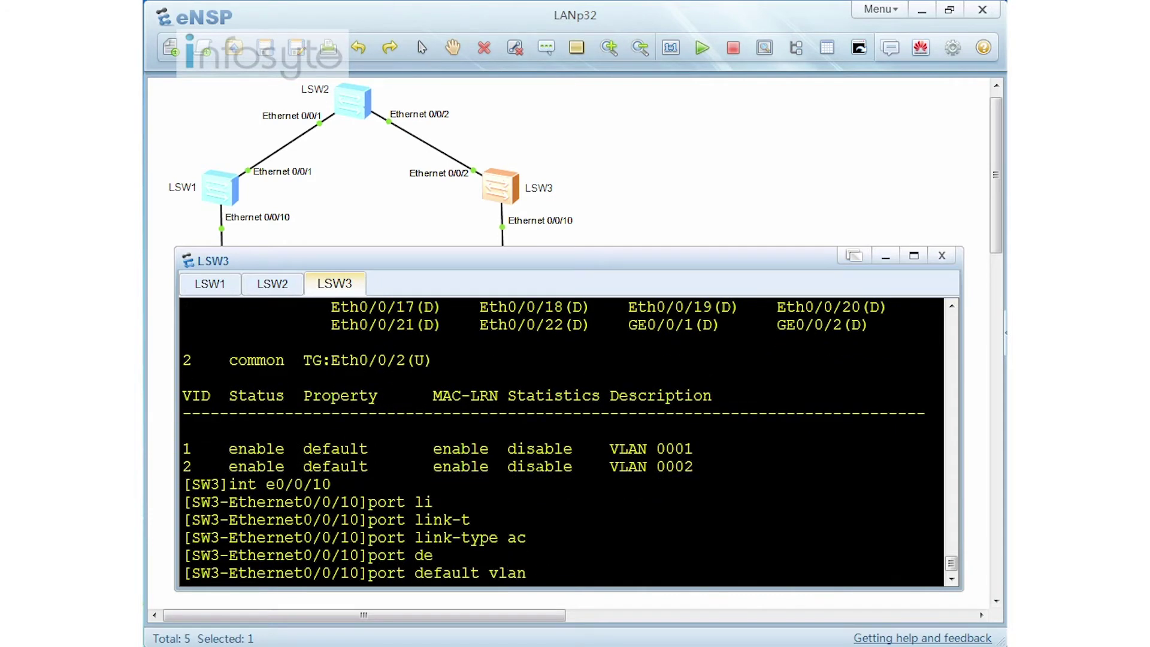
pyautogui.press('Return')
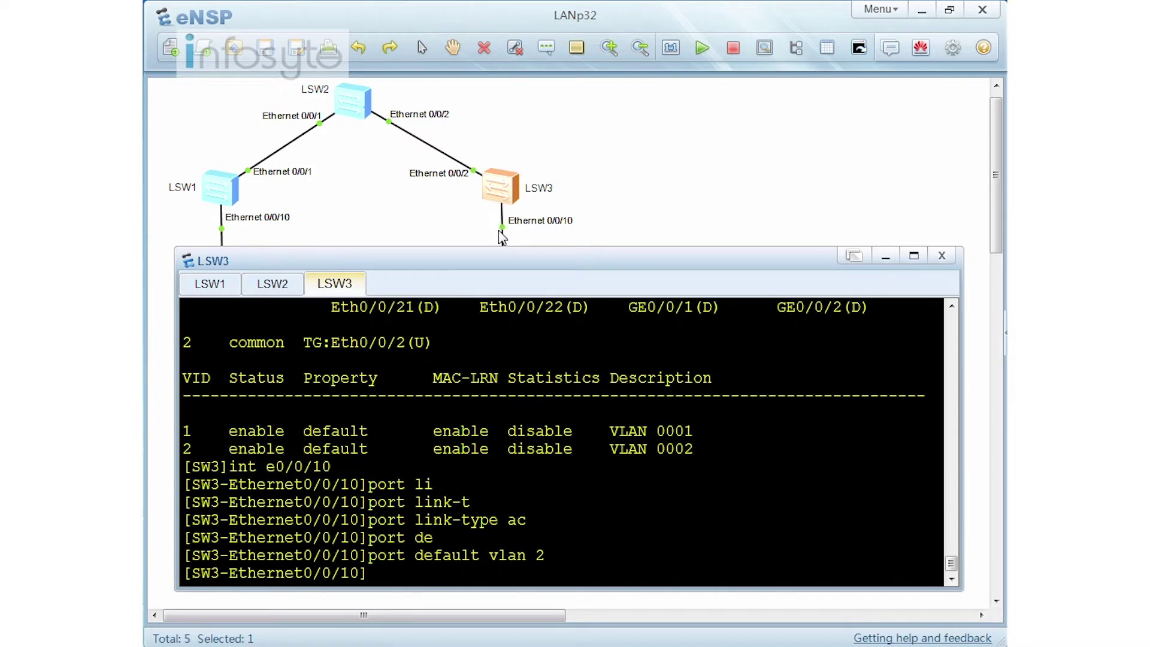
# Repeat the ping to 1.1.1.1 from CLIENT2
pyautogui.click(592, 199)
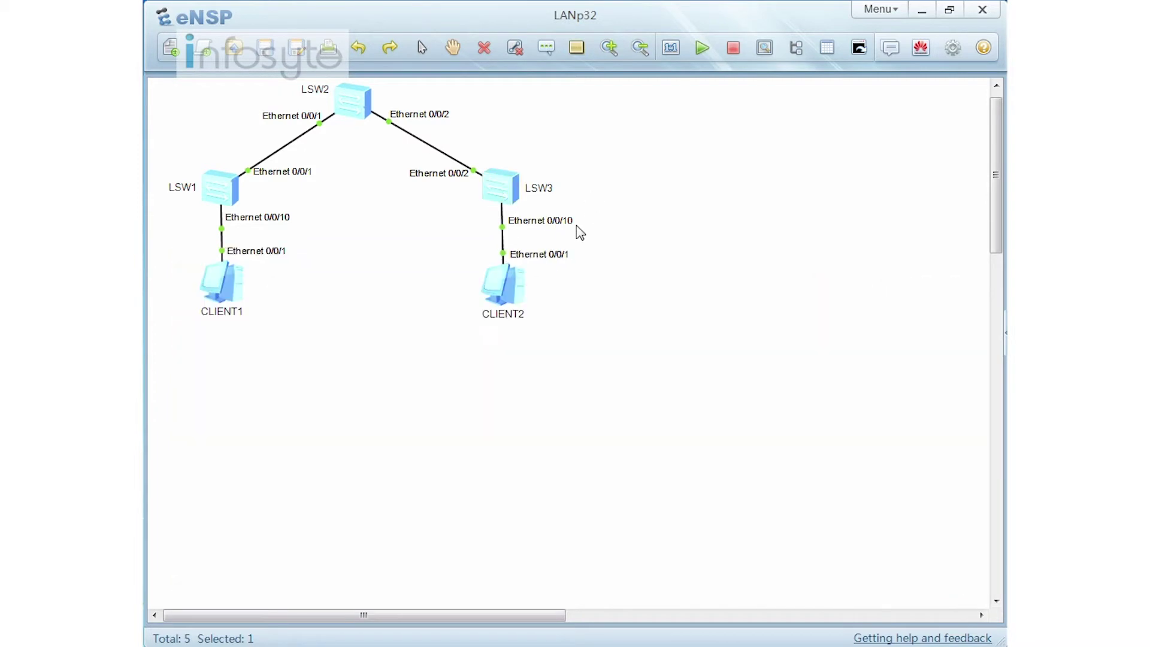
pyautogui.doubleClick(502, 280)
pyautogui.press('Up')
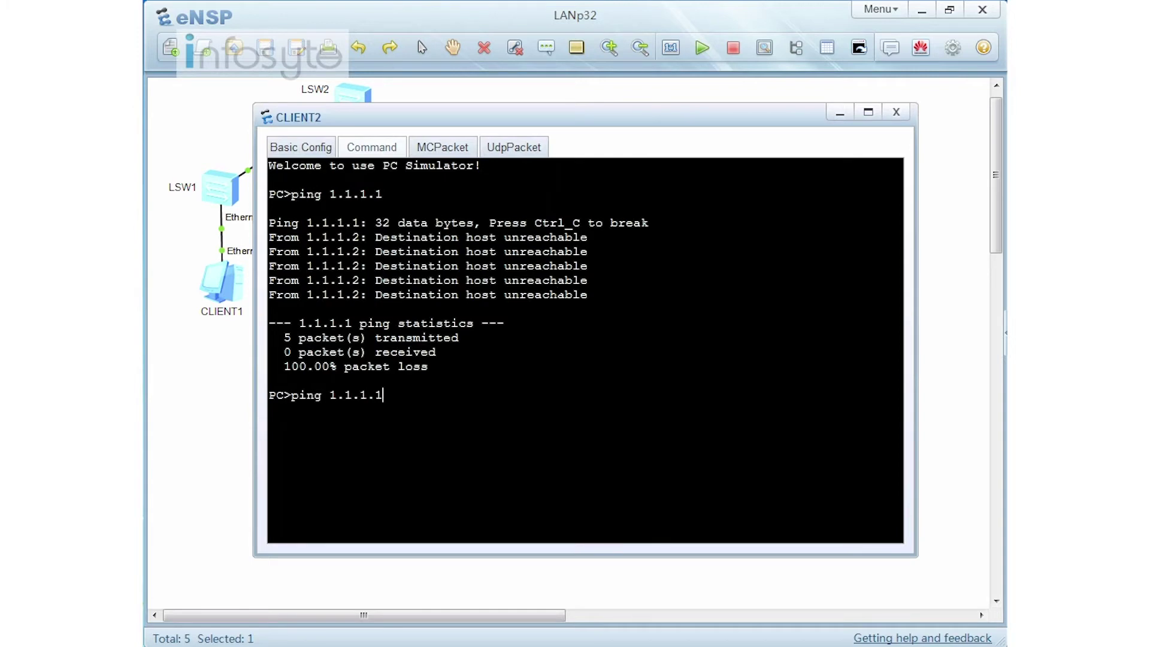
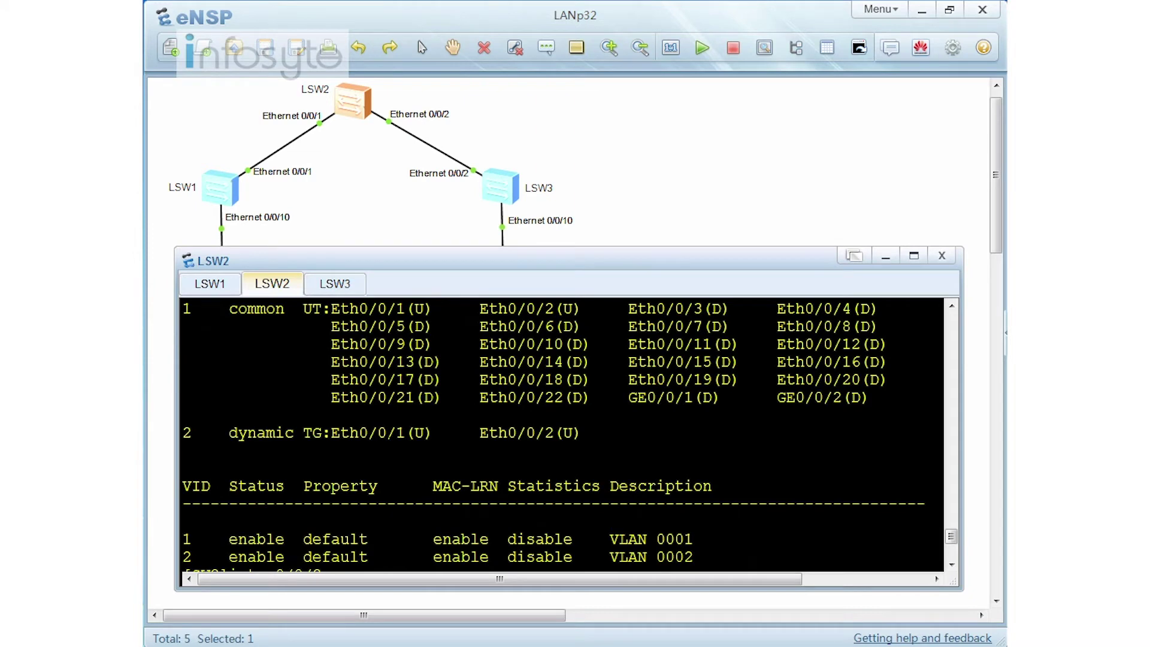
# Reopen the LSW3 console and leave the Ethernet0/0/10 interface view for the system view
pyautogui.click(504, 188)
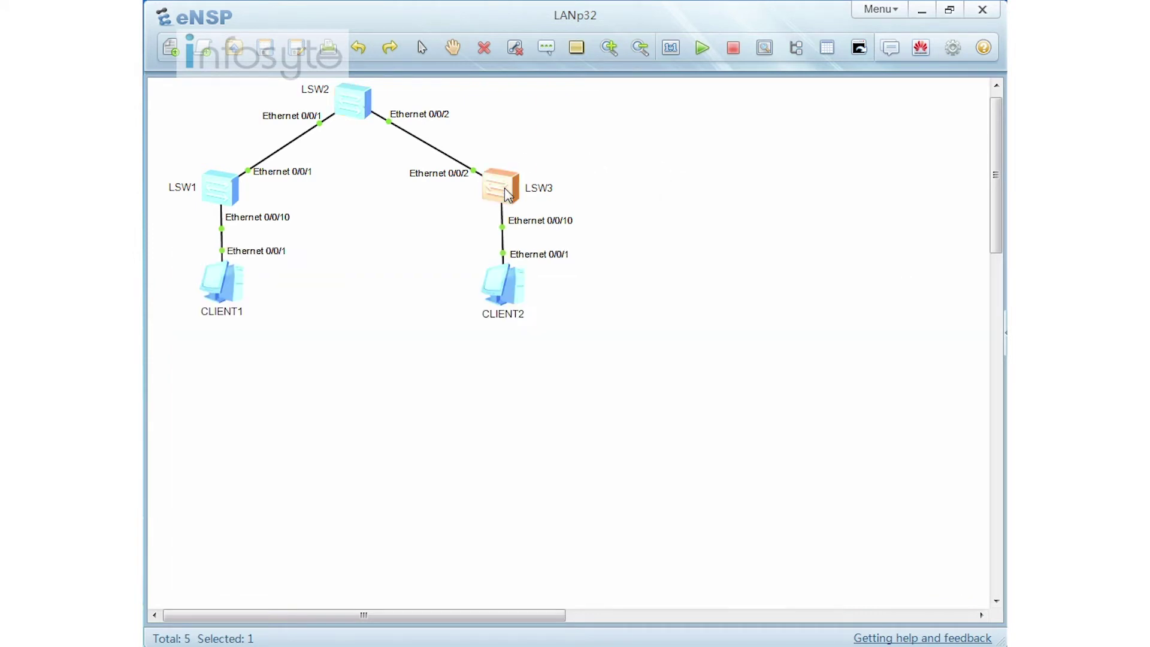
pyautogui.doubleClick(504, 189)
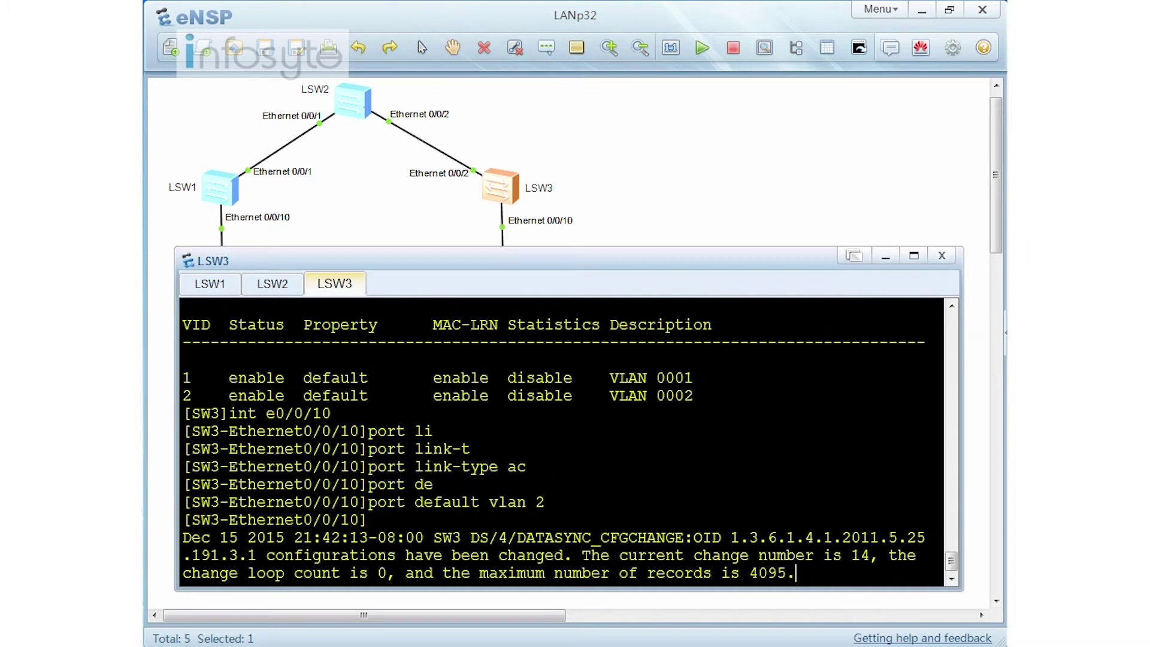
pyautogui.write('q')
pyautogui.press('Return')
pyautogui.press('Return')
pyautogui.press('Return')
pyautogui.press('Return')
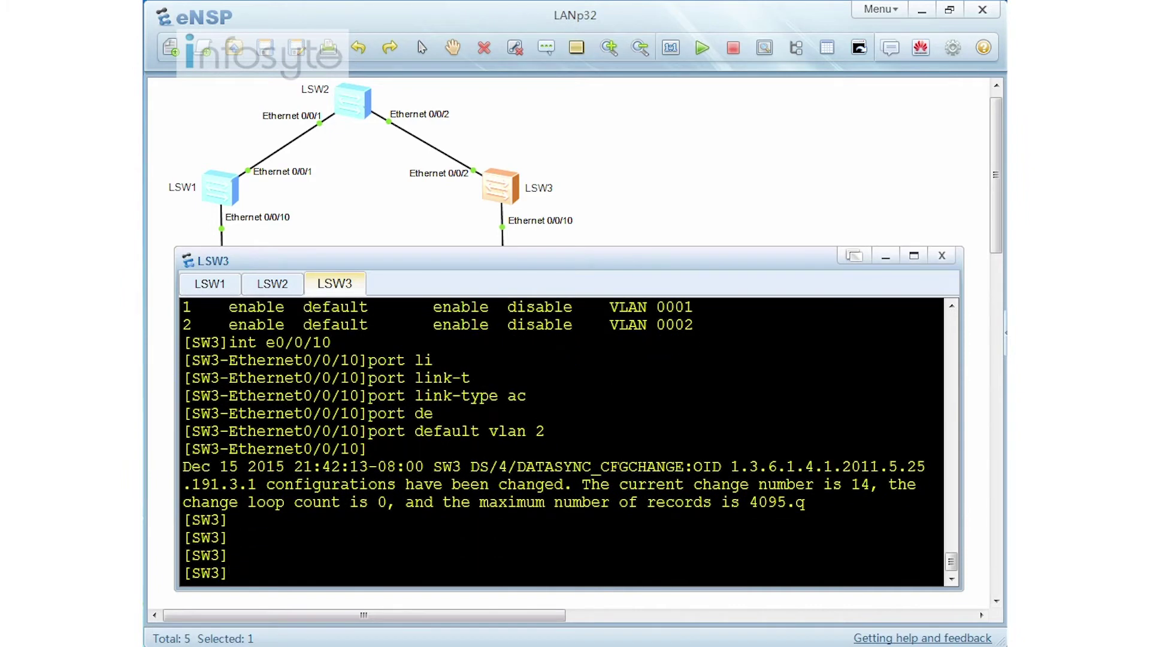
# Create VLAN 3 on SW3
pyautogui.press('Return')
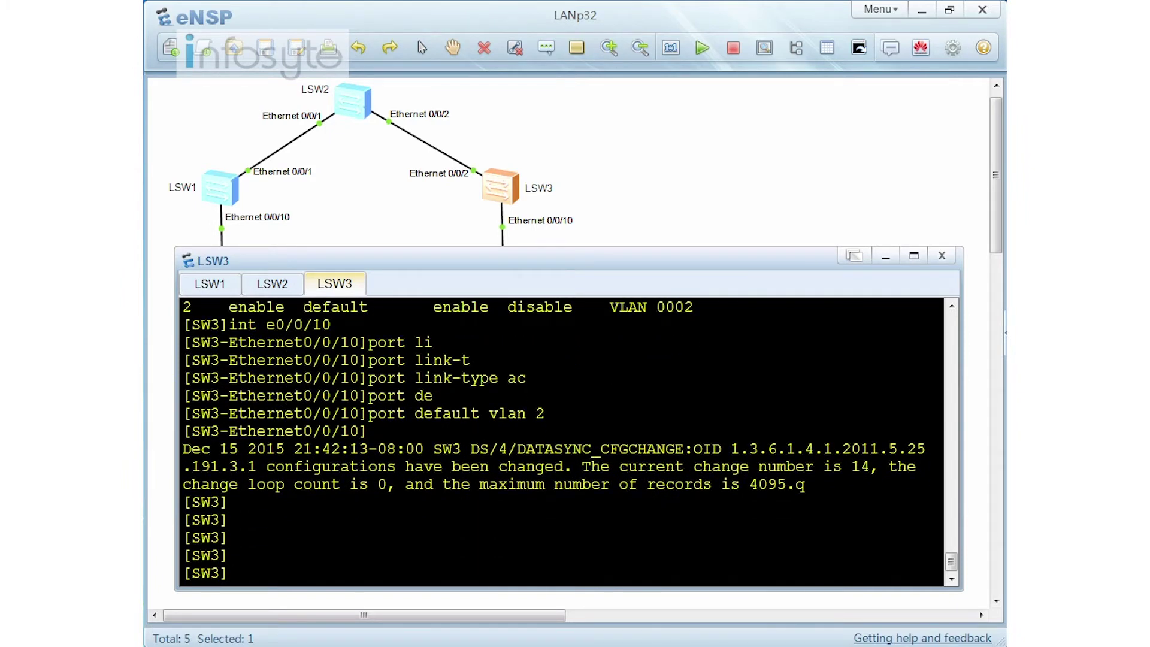
pyautogui.write('vlan 3')
pyautogui.press('Return')
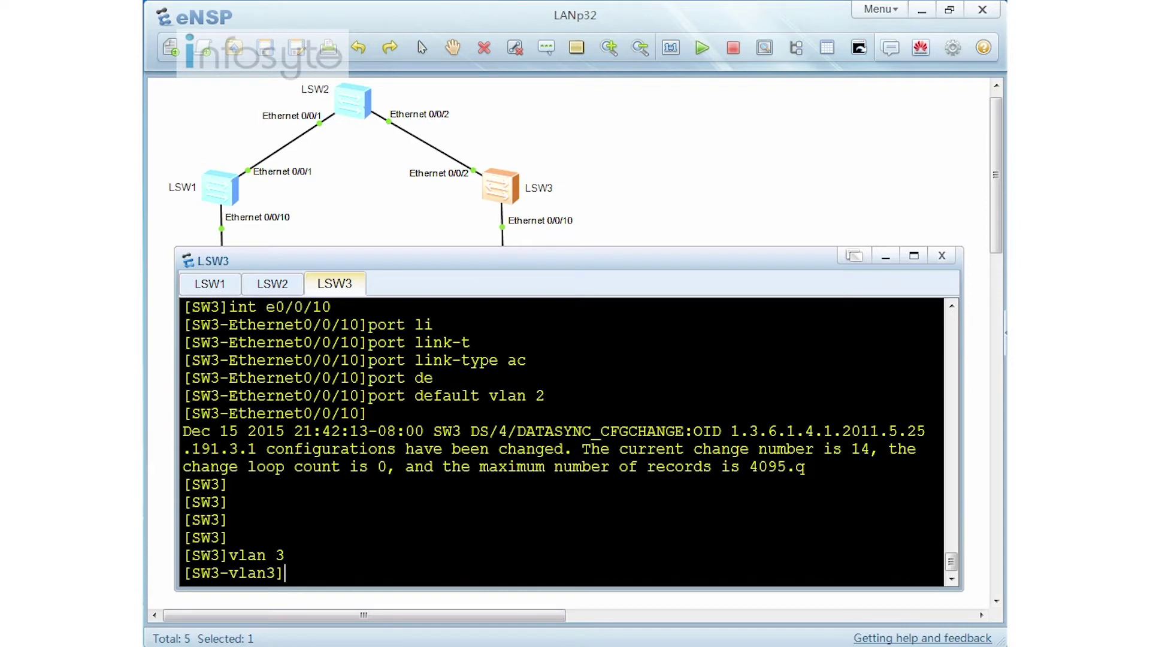
# Return SW2 to the system view, display its VLAN table and highlight the type of VLAN 3
pyautogui.click(274, 286)
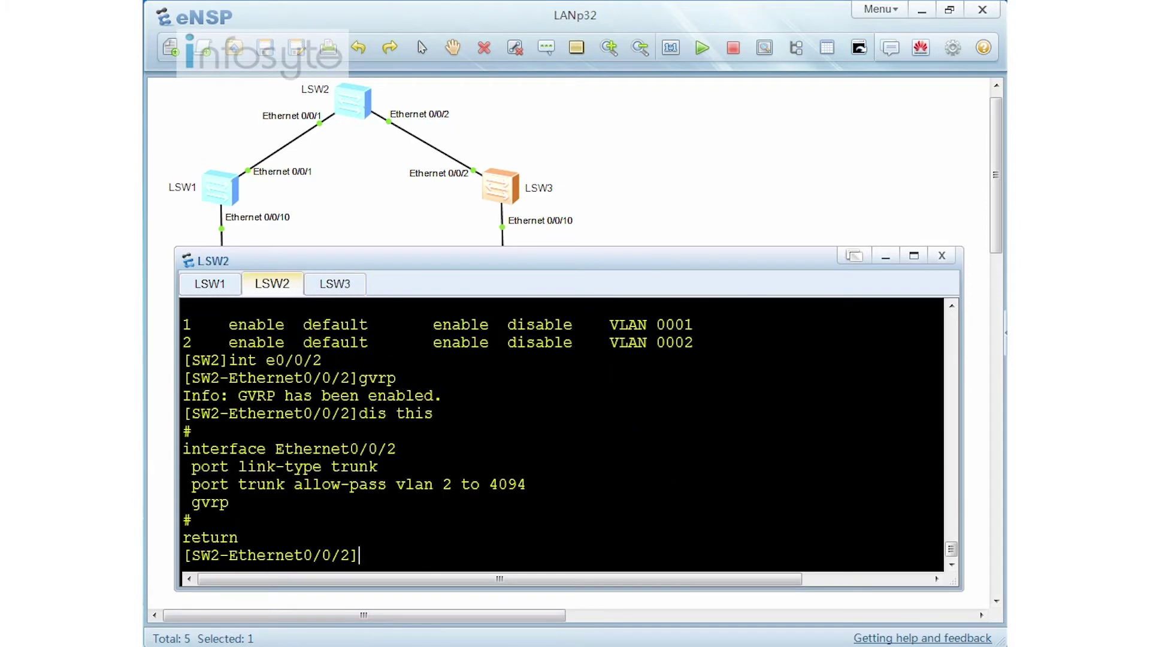
pyautogui.write('q')
pyautogui.press('Return')
pyautogui.write('dis v')
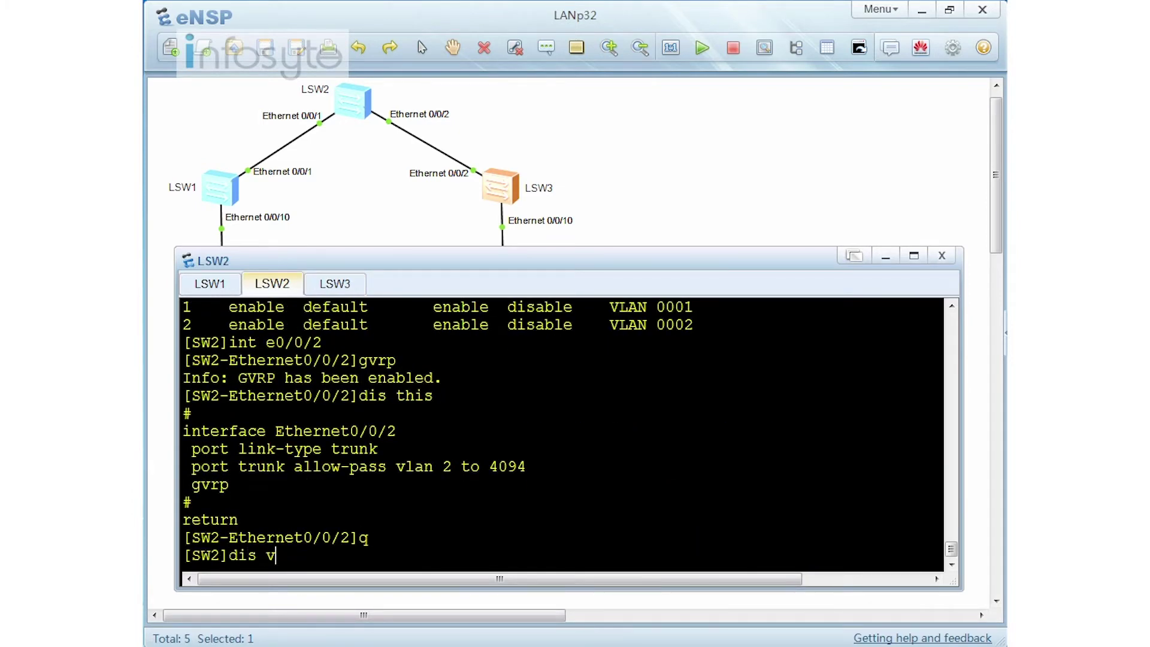
pyautogui.write('lan')
pyautogui.press('Return')
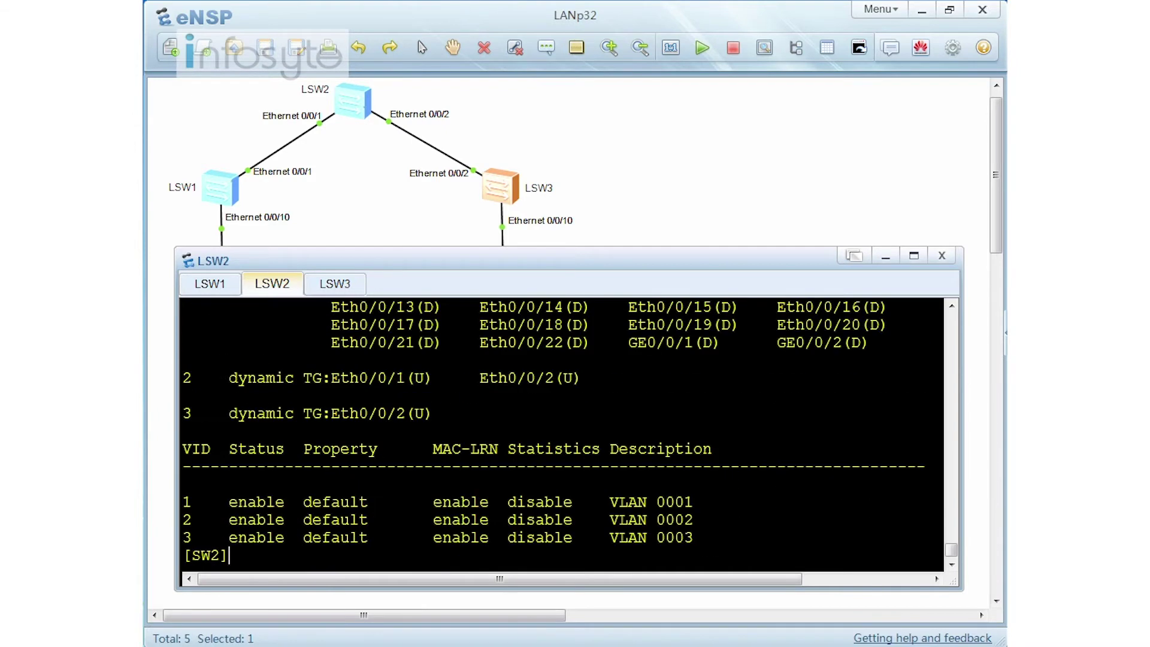
pyautogui.moveTo(220, 413); pyautogui.dragTo(294, 413)
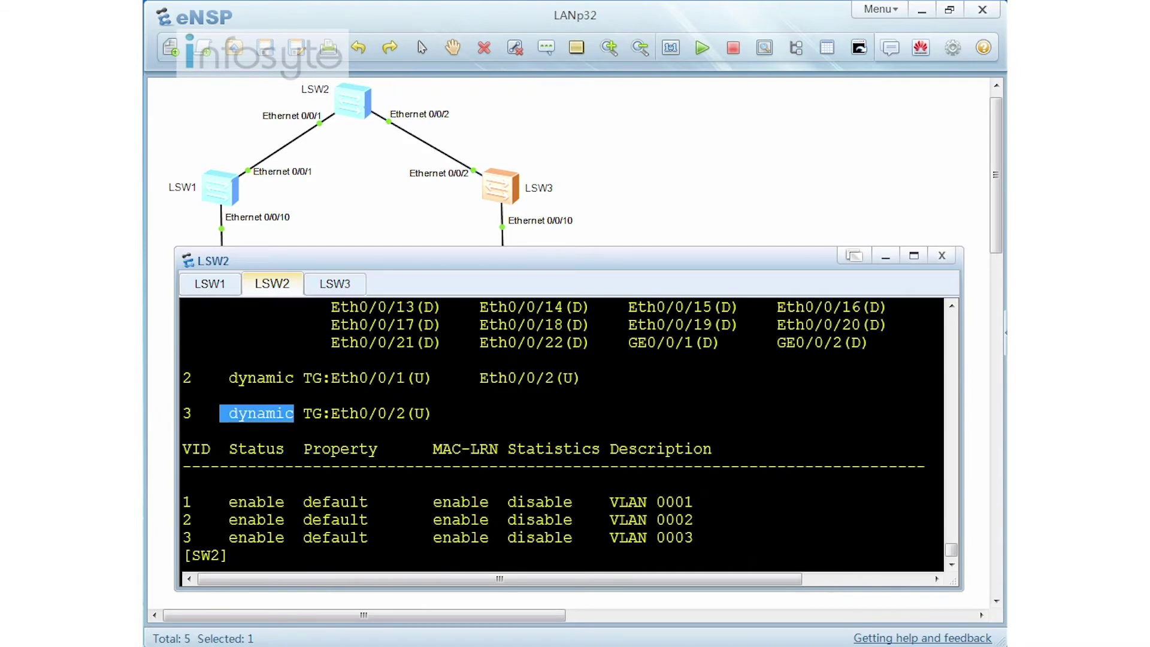
# Try to delete VLAN 3 from SW2 with the undo vlan command
pyautogui.click(230, 556)
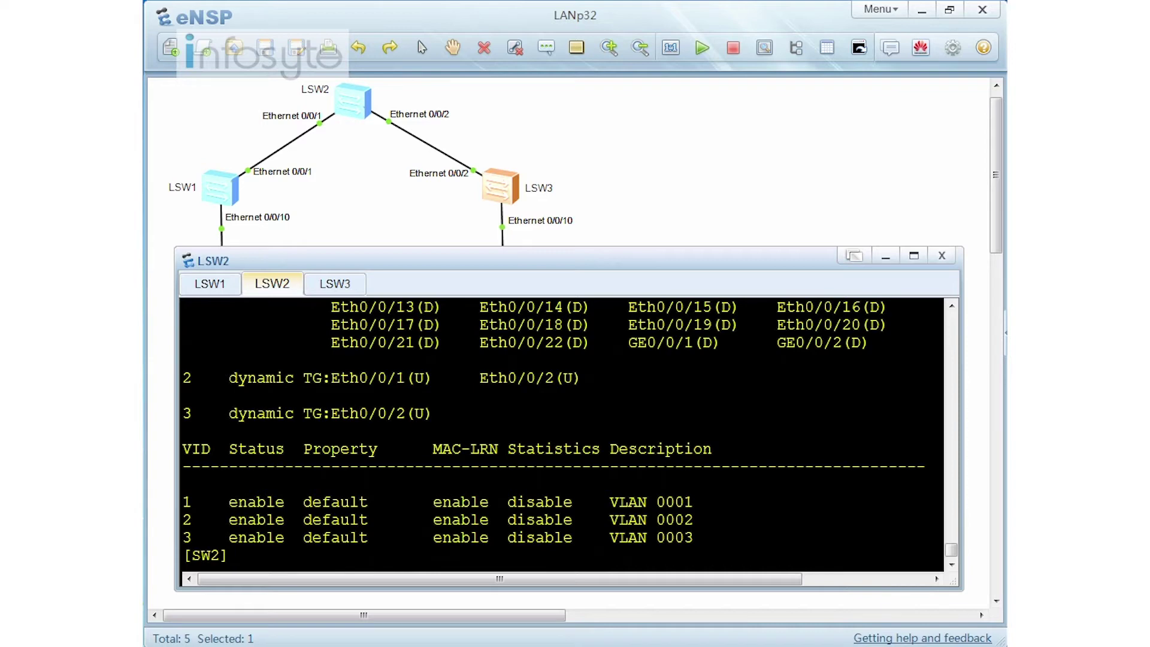
pyautogui.write('undo vlan 3')
pyautogui.press('Return')
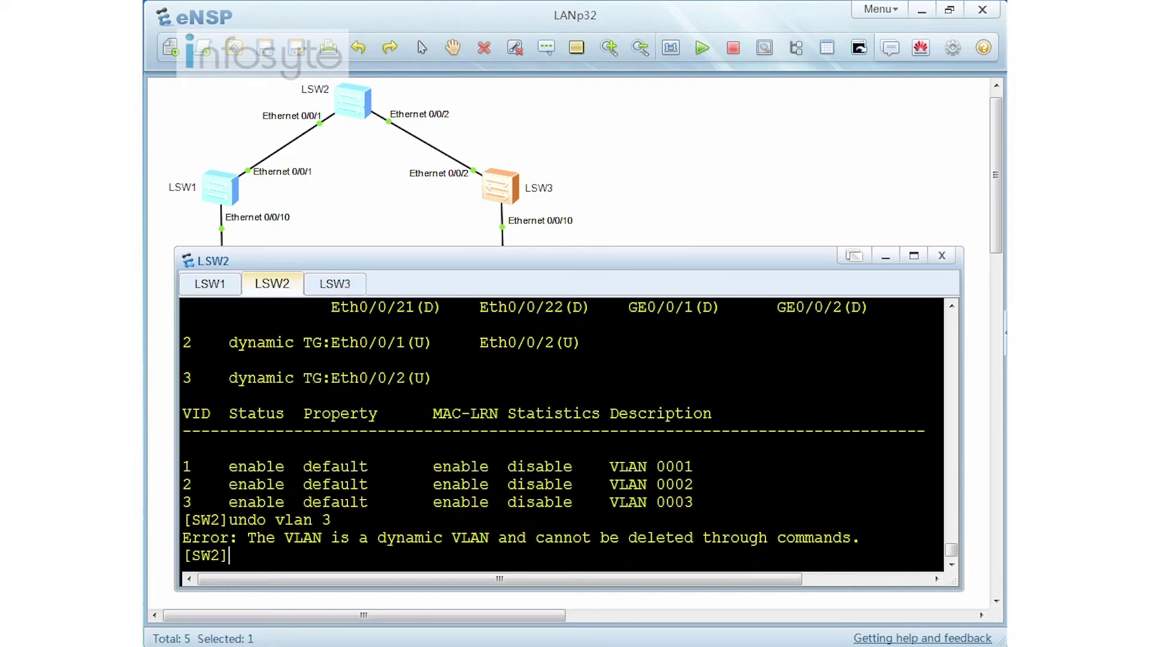
# Display the VLAN table of SW1 and highlight the type of VLAN 3
pyautogui.click(210, 287)
pyautogui.write('dis vlan')
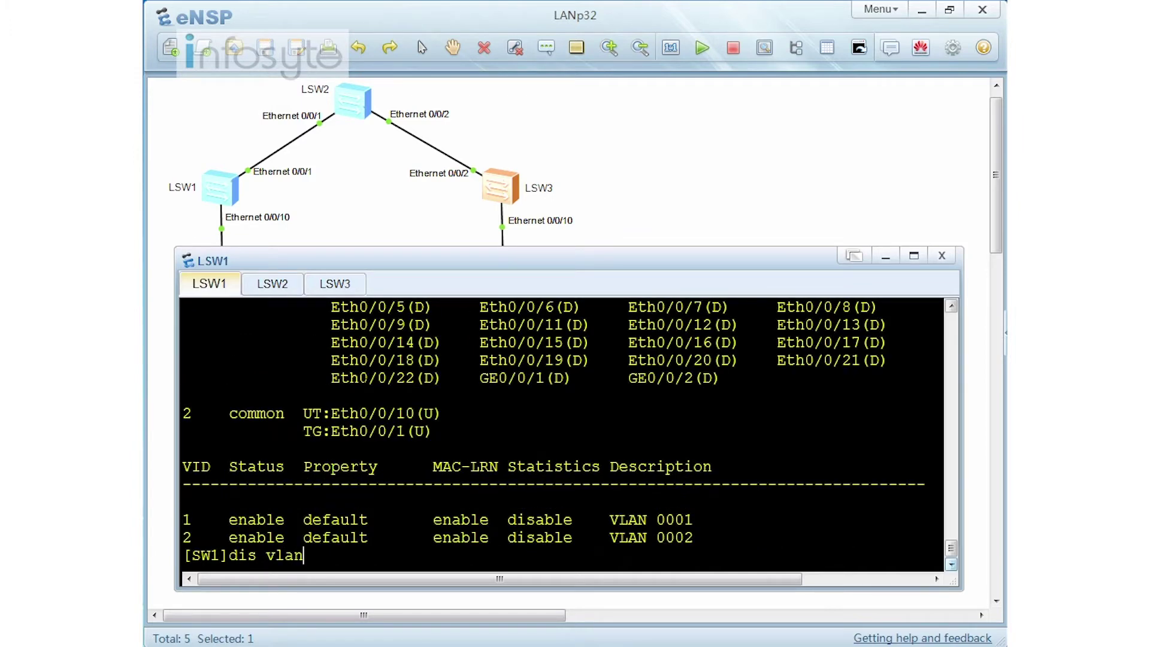
pyautogui.press('Return')
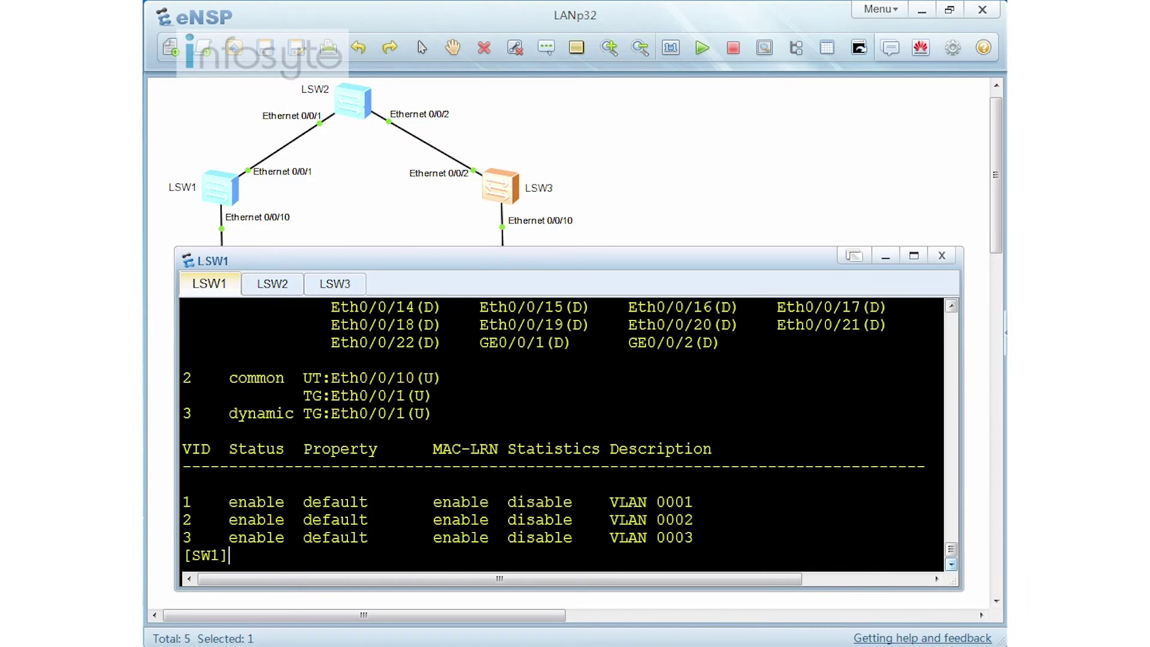
pyautogui.moveTo(210, 413); pyautogui.dragTo(303, 414)
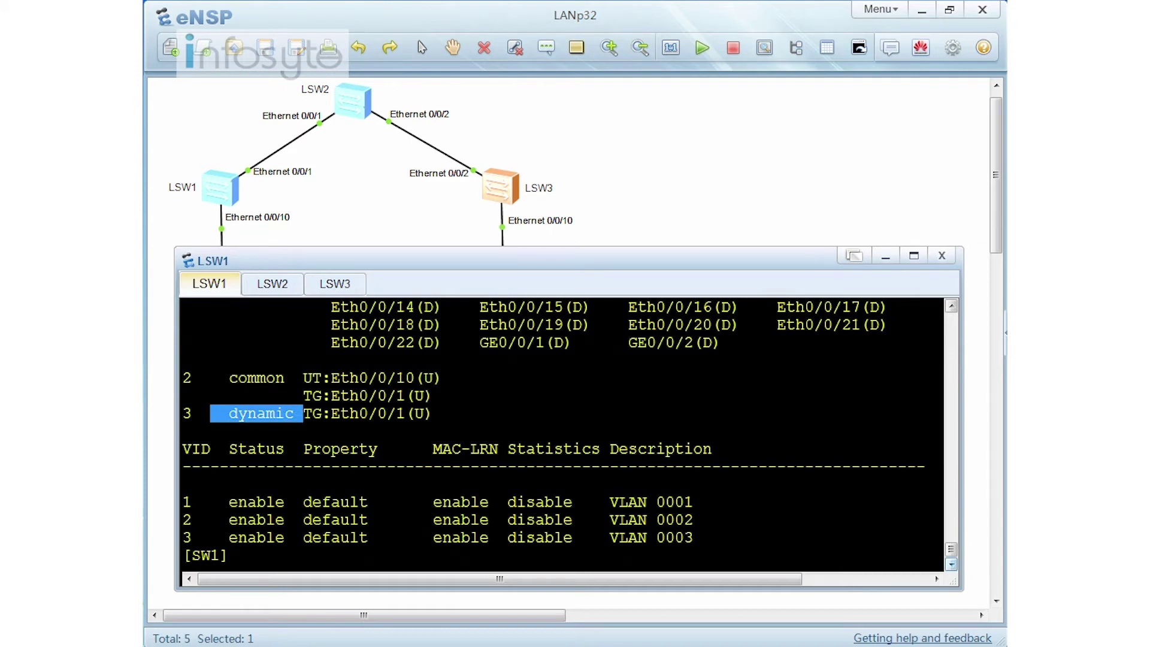
pyautogui.click(229, 555)
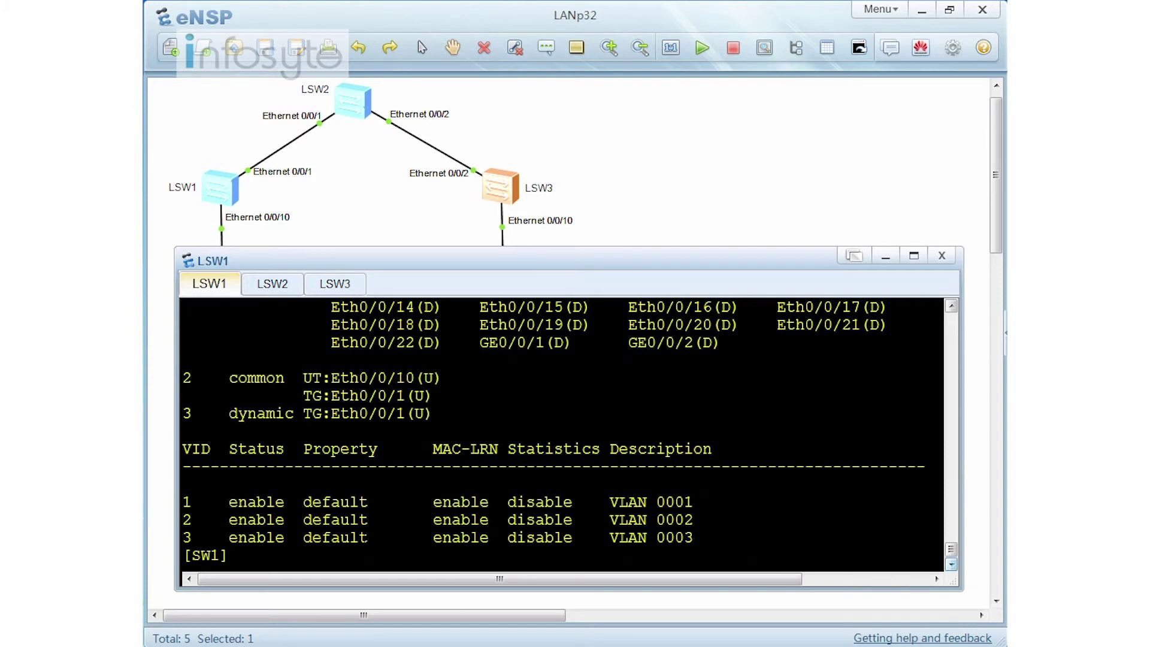
# Leave the VLAN 3 view on SW3 and delete VLAN 3 from that switch
pyautogui.click(335, 286)
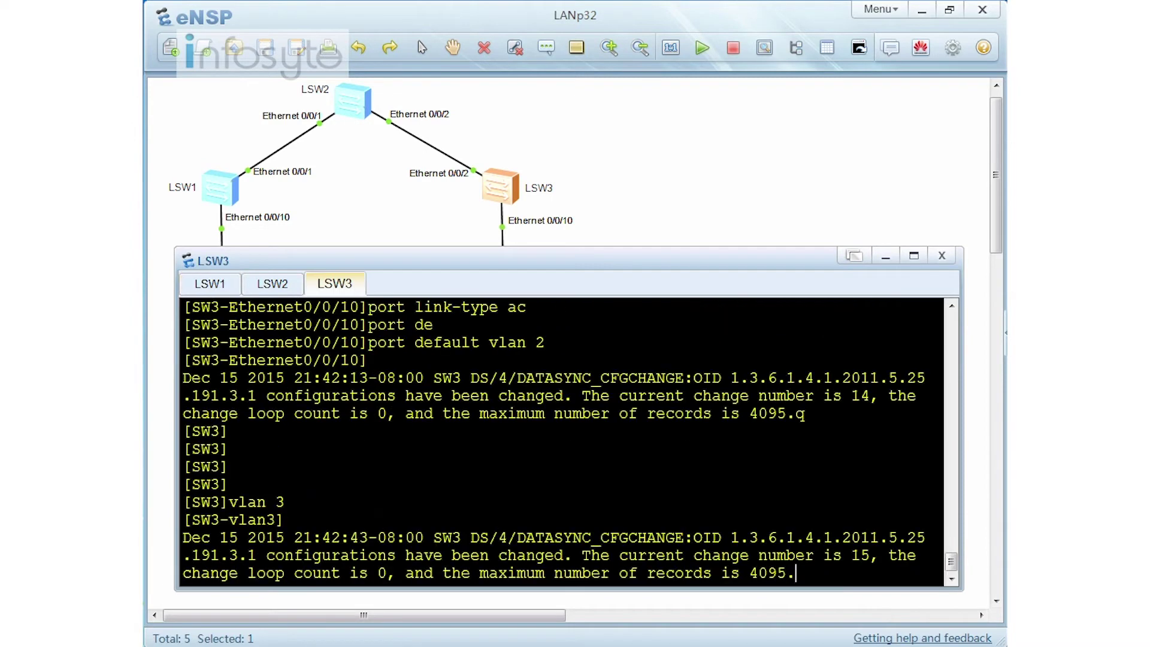
pyautogui.press('Return')
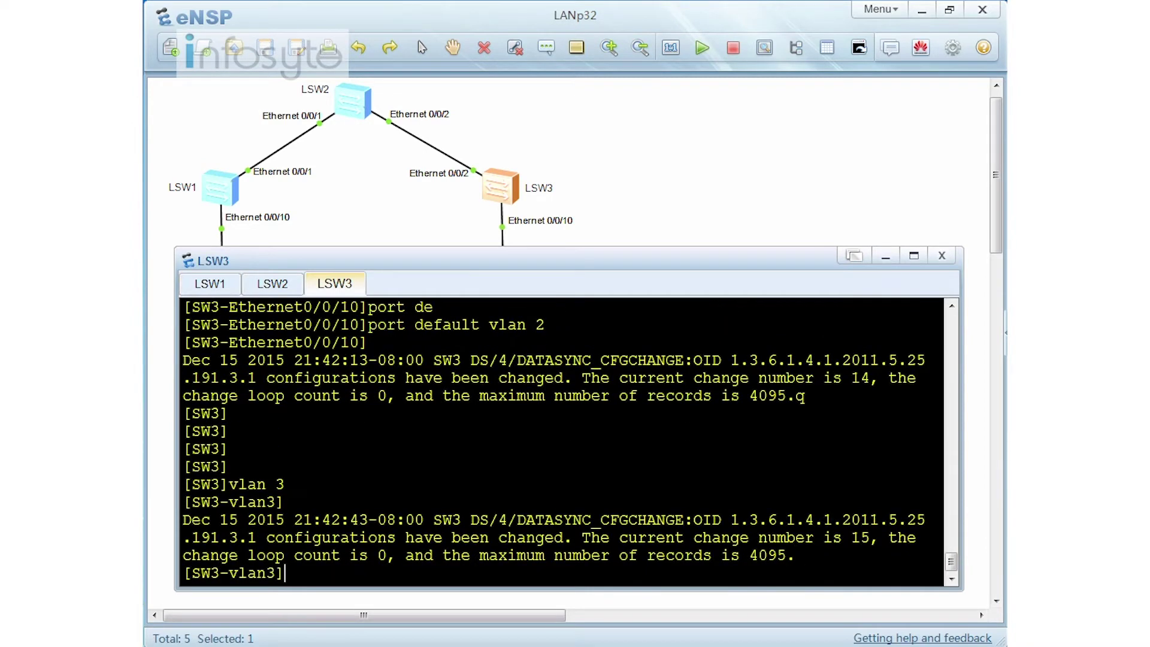
pyautogui.write('q')
pyautogui.press('Return')
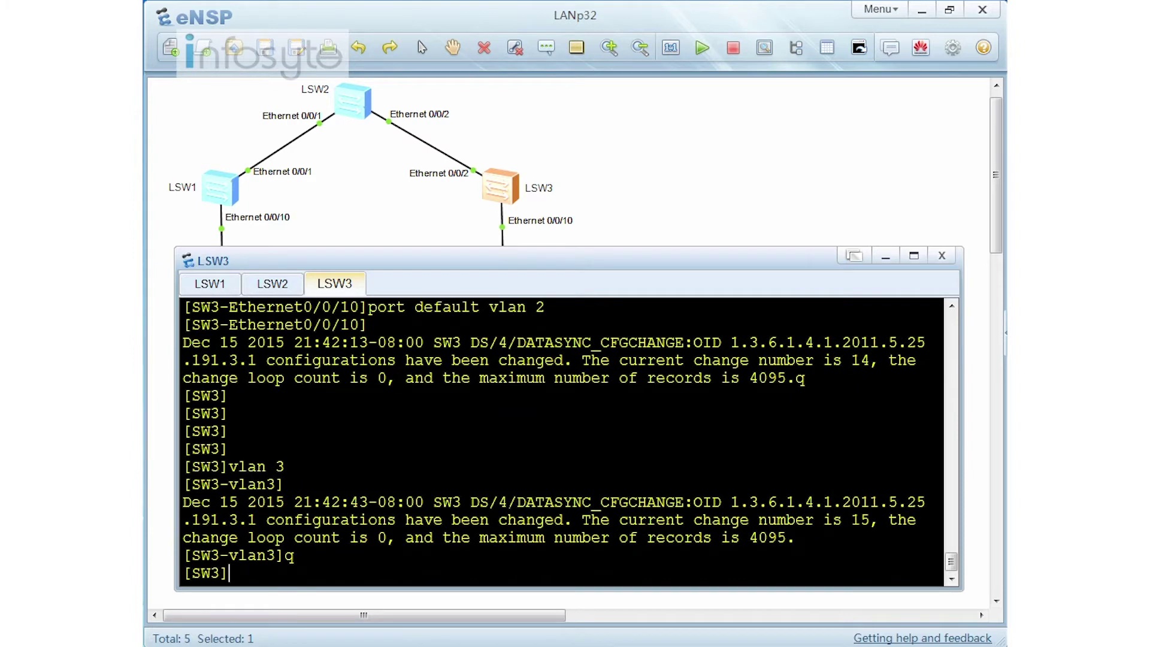
pyautogui.write('undo vlan 3')
pyautogui.press('Return')
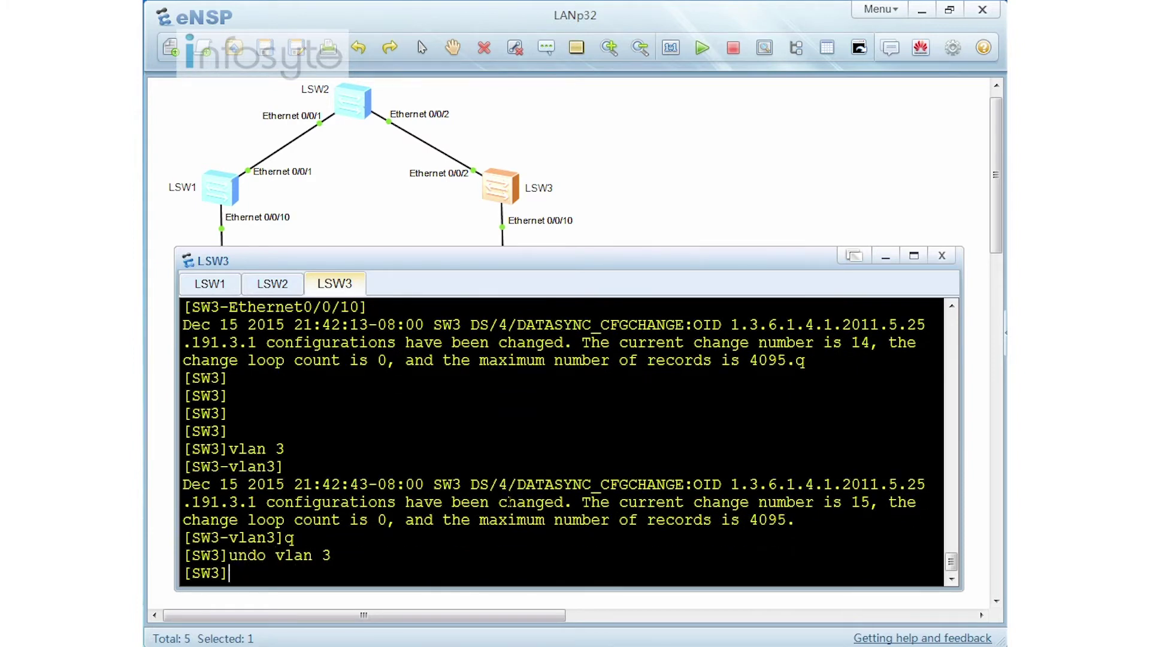
# Display the VLAN tables of SW3, SW2 and SW1 in turn to check for VLAN 3
pyautogui.write('dis vlan')
pyautogui.press('Return')
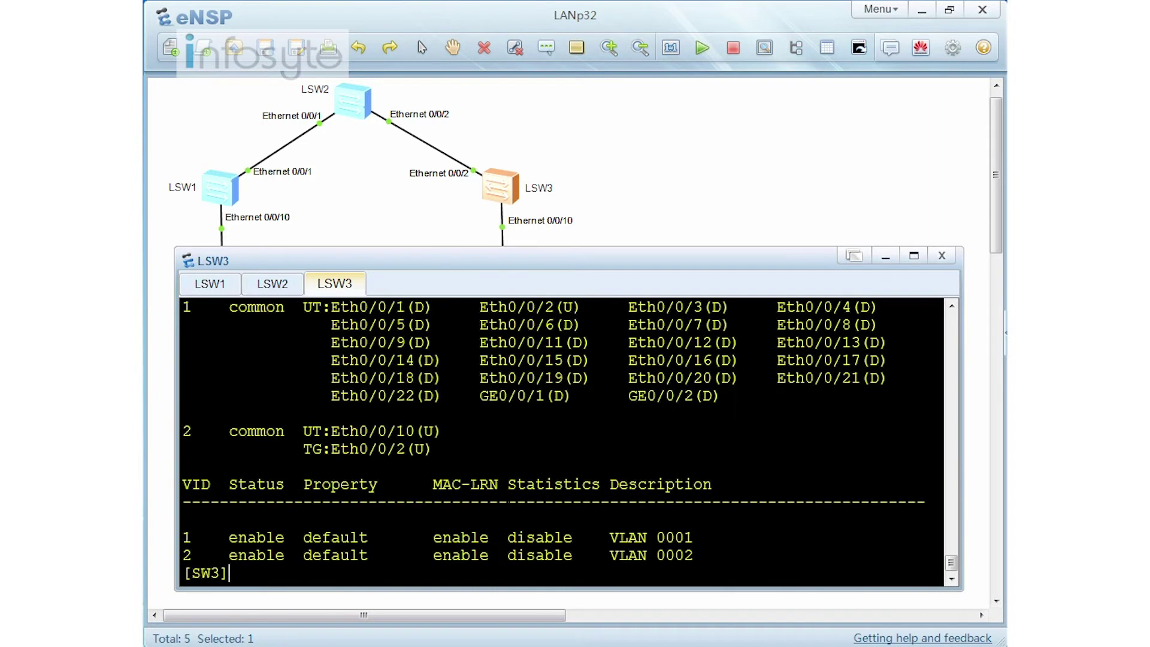
pyautogui.click(275, 286)
pyautogui.write('dis vlan')
pyautogui.press('Return')
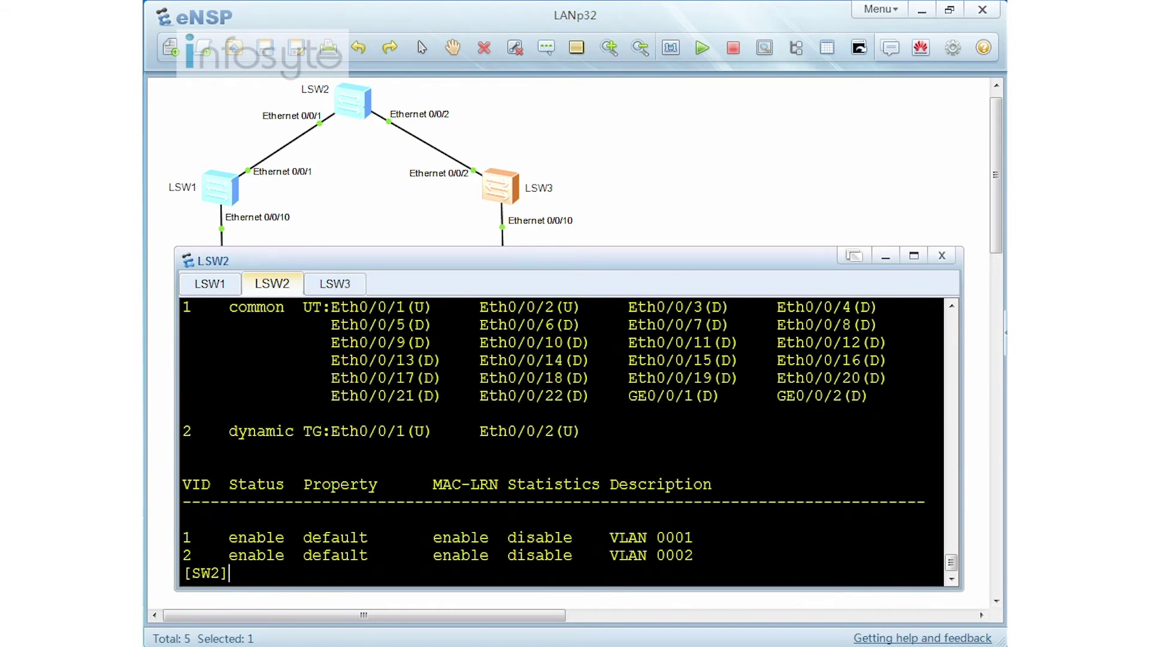
pyautogui.click(216, 287)
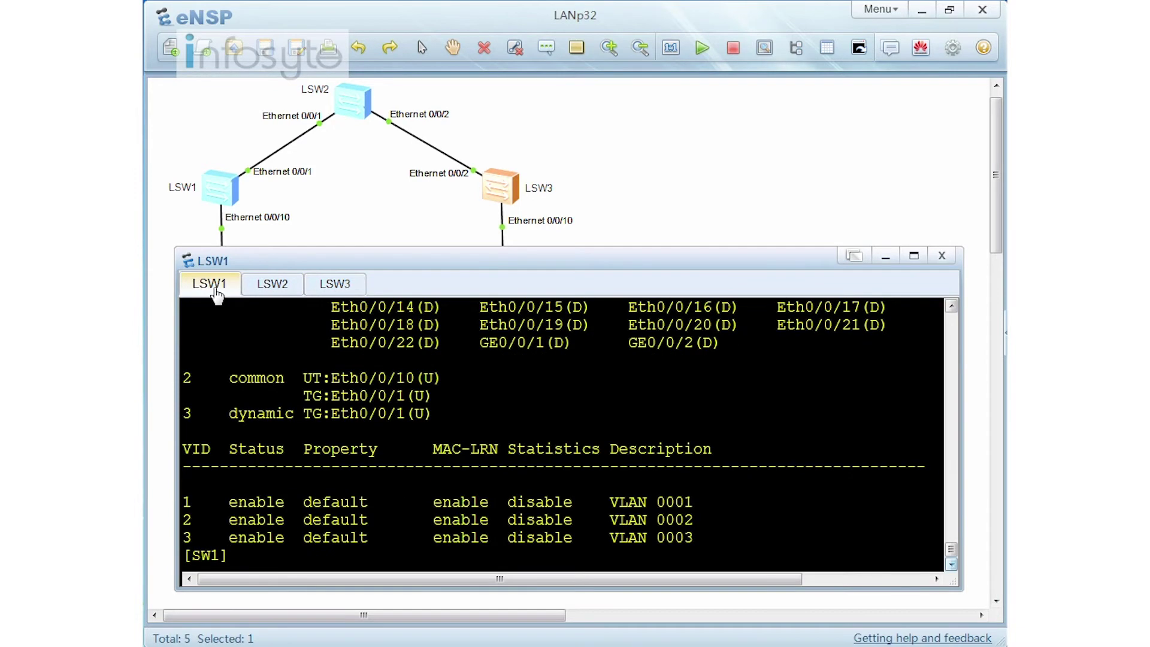
pyautogui.write('dis vlan')
pyautogui.press('Return')
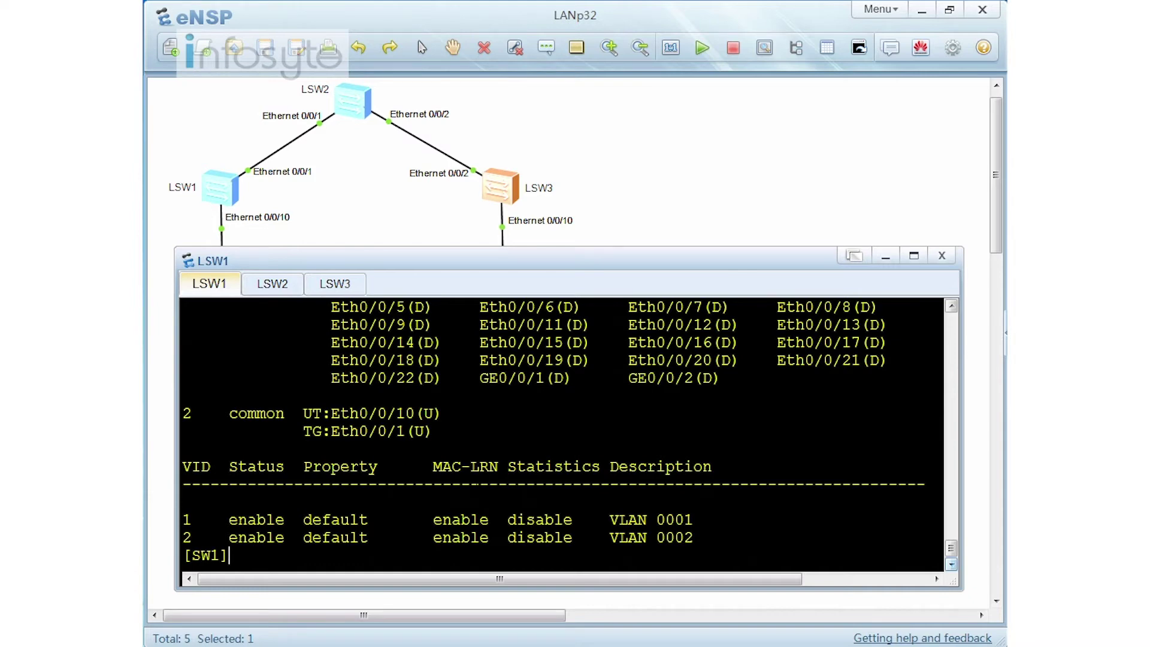
# Enter SW1's Ethernet0/0/1 interface view and list the GARP timer types that can be configured
pyautogui.write('int e0/0/1')
pyautogui.press('Return')
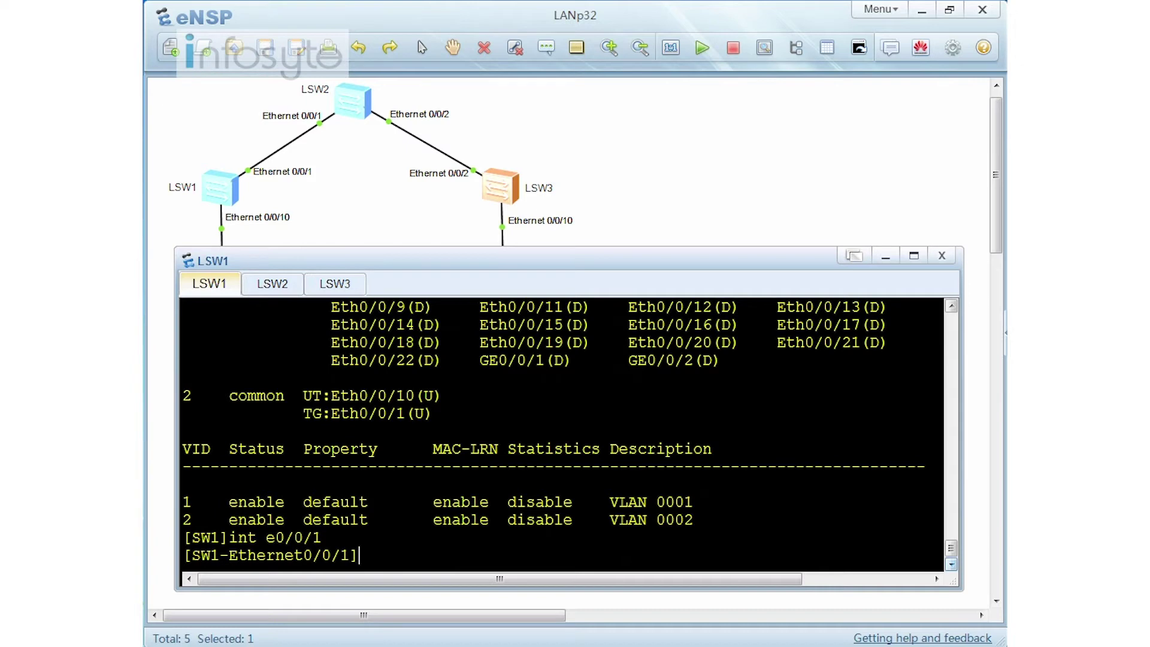
pyautogui.write('garp ?   ')
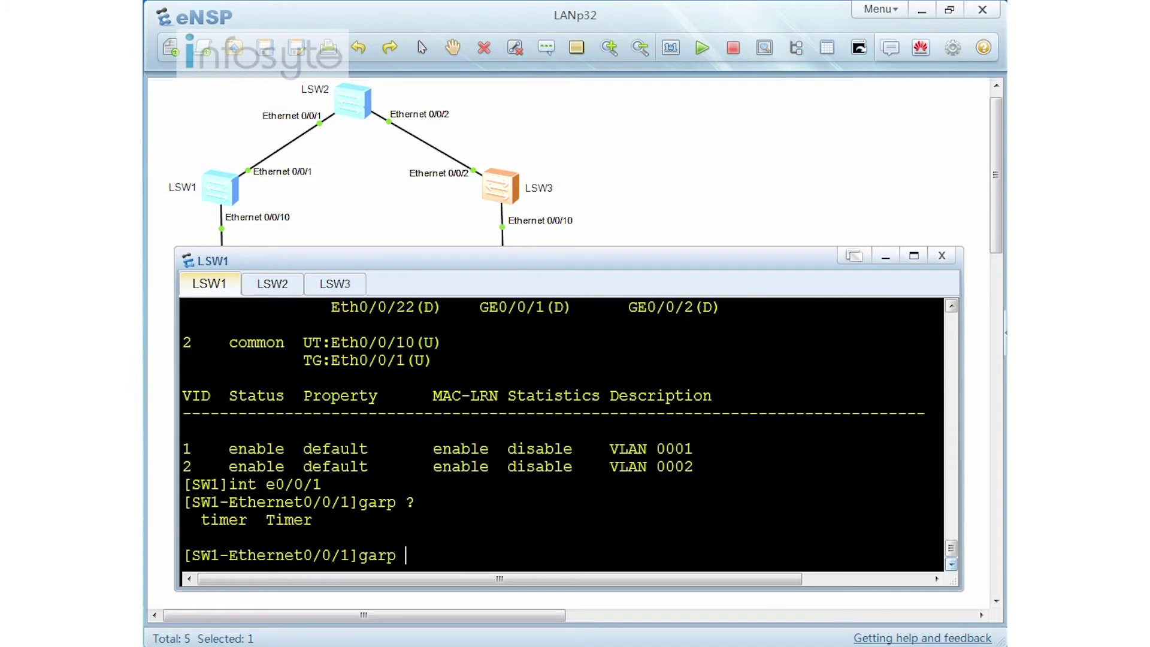
pyautogui.write('ti')
pyautogui.press('Tab')
pyautogui.write('?')
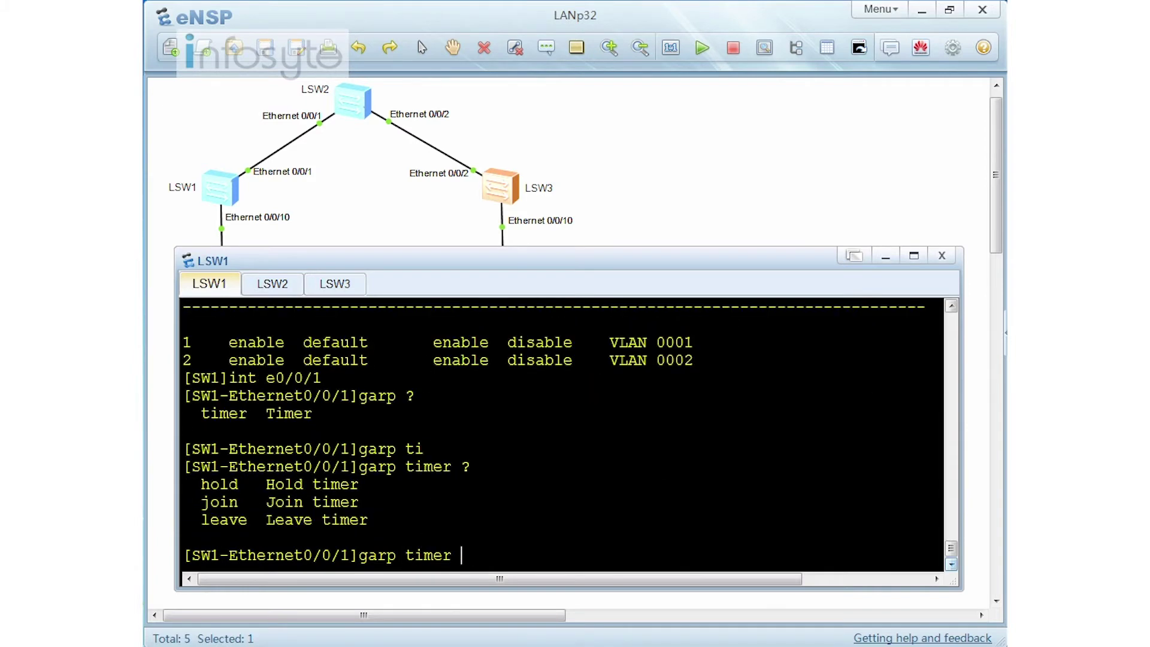
# Look up the permitted values for the GARP hold timer on SW1's Ethernet0/0/1
pyautogui.write('hol')
pyautogui.press('Tab')
pyautogui.write('?')
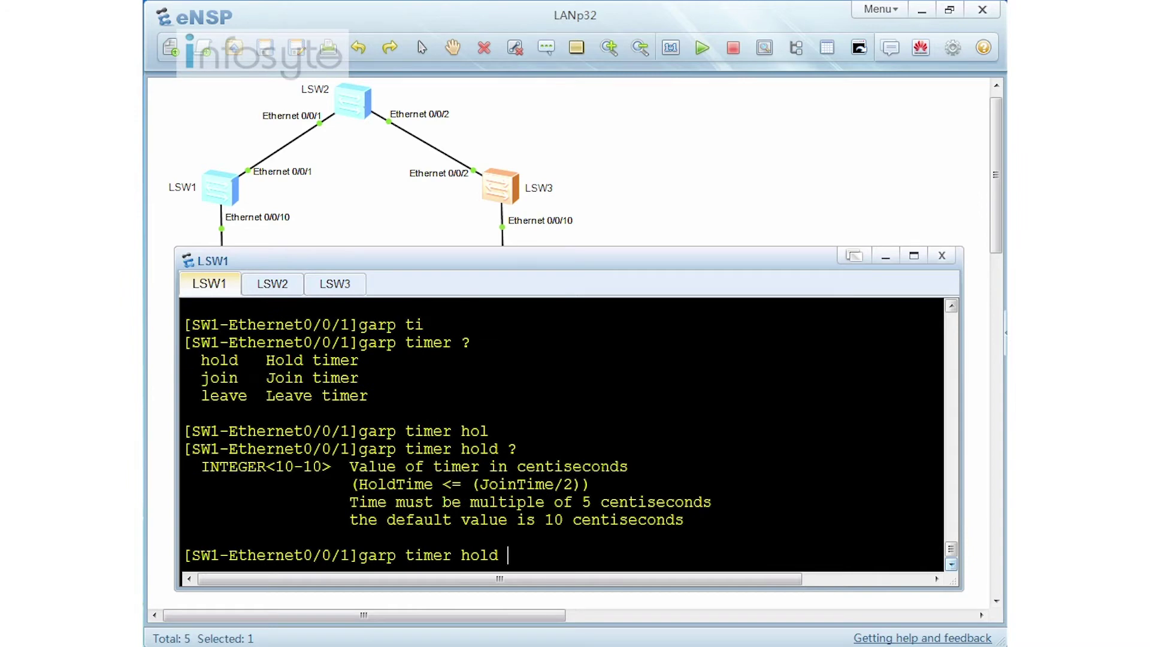
pyautogui.moveTo(591, 502); pyautogui.dragTo(721, 502)
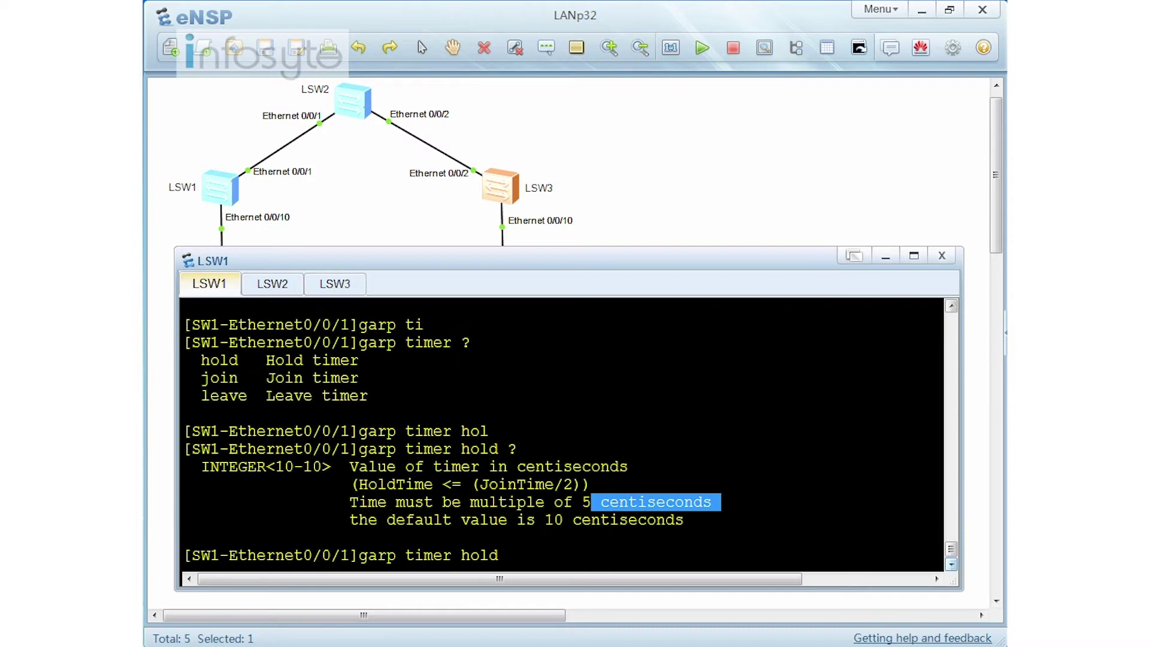
pyautogui.moveTo(191, 358); pyautogui.dragTo(269, 365)
pyautogui.doubleClick(224, 396)
pyautogui.click(517, 466)
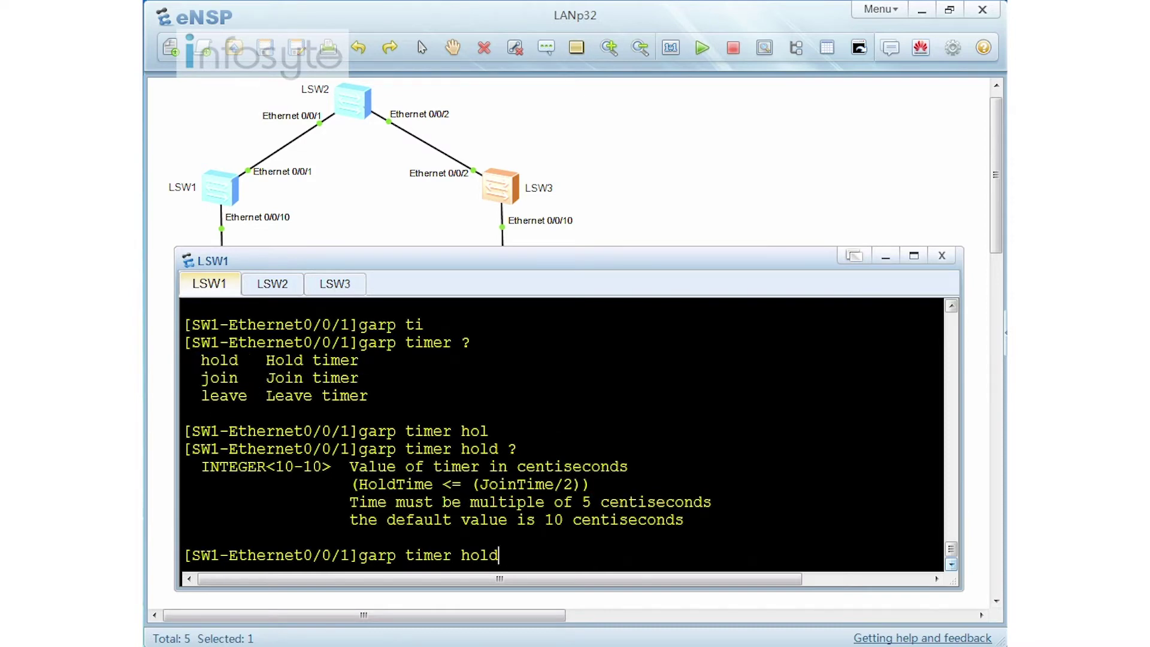
# Discard the unfinished GARP hold timer command and return SW1 to the system view
pyautogui.press('BackSpace')
pyautogui.press('BackSpace')
pyautogui.press('BackSpace')
pyautogui.press('BackSpace')
pyautogui.press('BackSpace')
pyautogui.press('BackSpace')
pyautogui.press('BackSpace')
pyautogui.press('BackSpace')
pyautogui.press('BackSpace')
pyautogui.press('BackSpace')
pyautogui.press('BackSpace')
pyautogui.press('BackSpace')
pyautogui.press('BackSpace')
pyautogui.press('BackSpace')
pyautogui.press('BackSpace')
pyautogui.write('q')
pyautogui.press('Return')
pyautogui.press('Return')
pyautogui.press('Return')
# Display the GARP timer settings on SW1
pyautogui.write('dis garp ti')
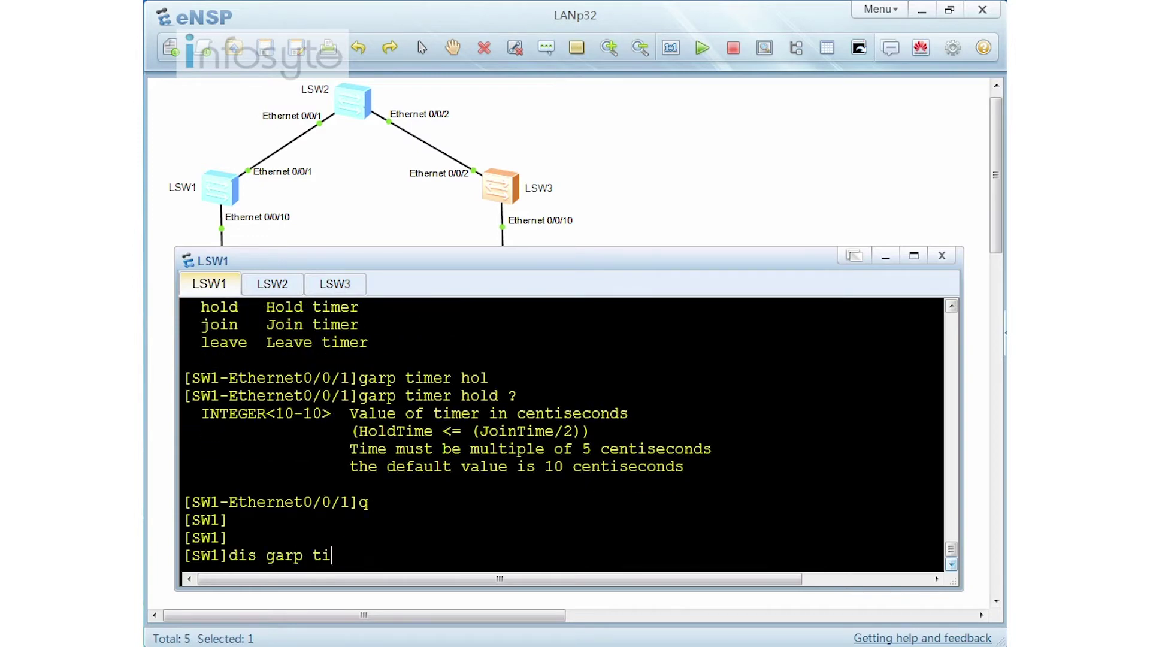
pyautogui.press('Tab')
pyautogui.press('Return')
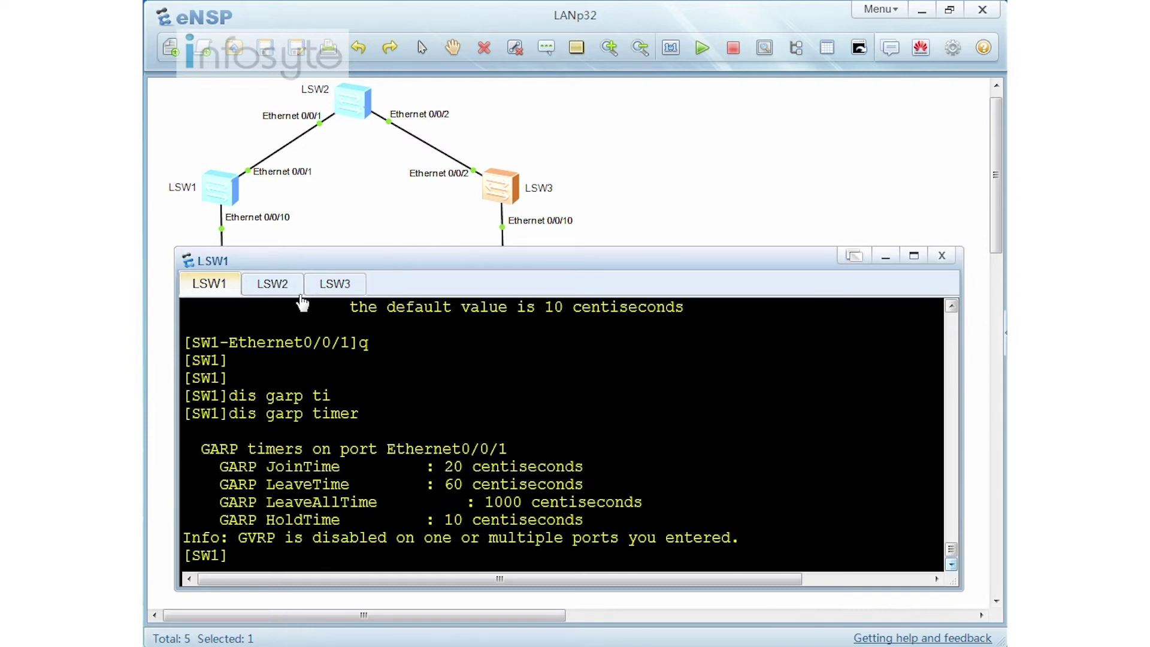
# Enter SW2's Ethernet0/0/1 interface view and display the interface's current configuration
pyautogui.click(272, 284)
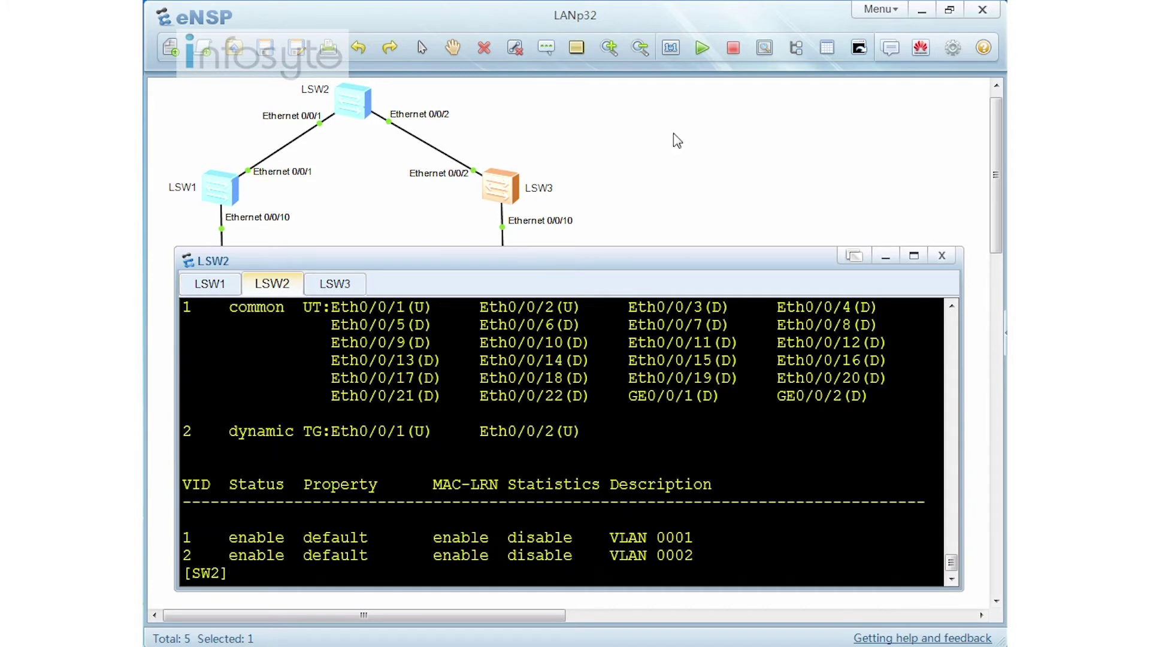
pyautogui.write('int e0/0/1')
pyautogui.press('Return')
pyautogui.write('dis this')
pyautogui.press('Return')
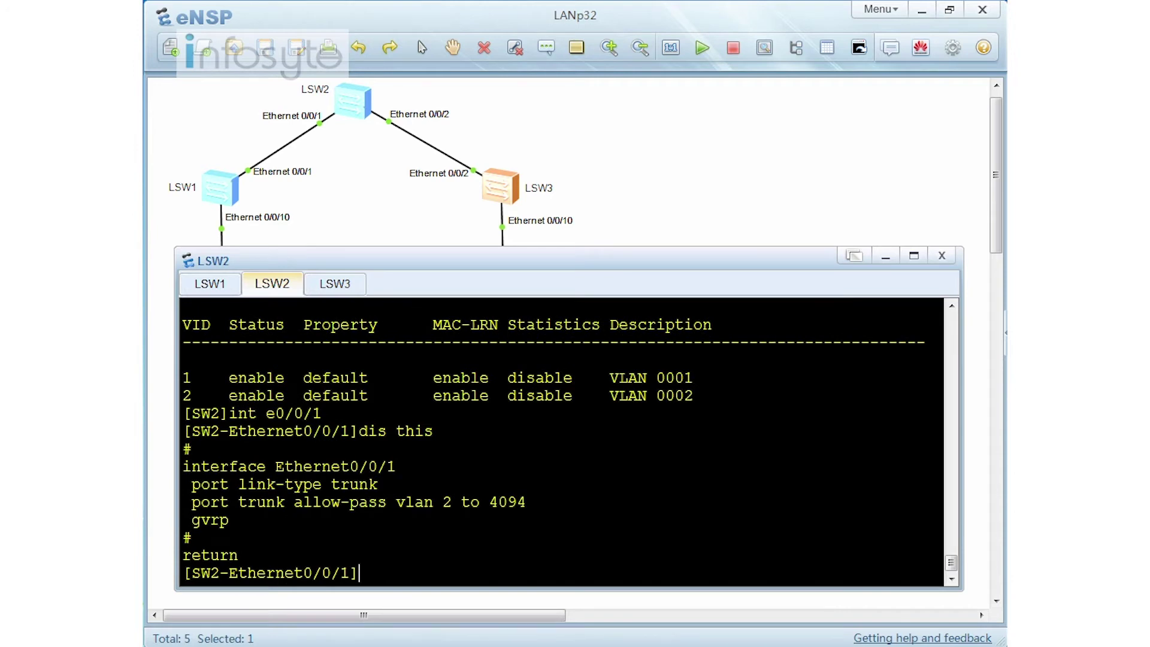
# Set the GVRP registration type of SW2's Ethernet0/0/1 to fixed and display the interface's configuration
pyautogui.write('gvrp')
pyautogui.write(' ?re')
pyautogui.press('Tab')
pyautogui.write('?')
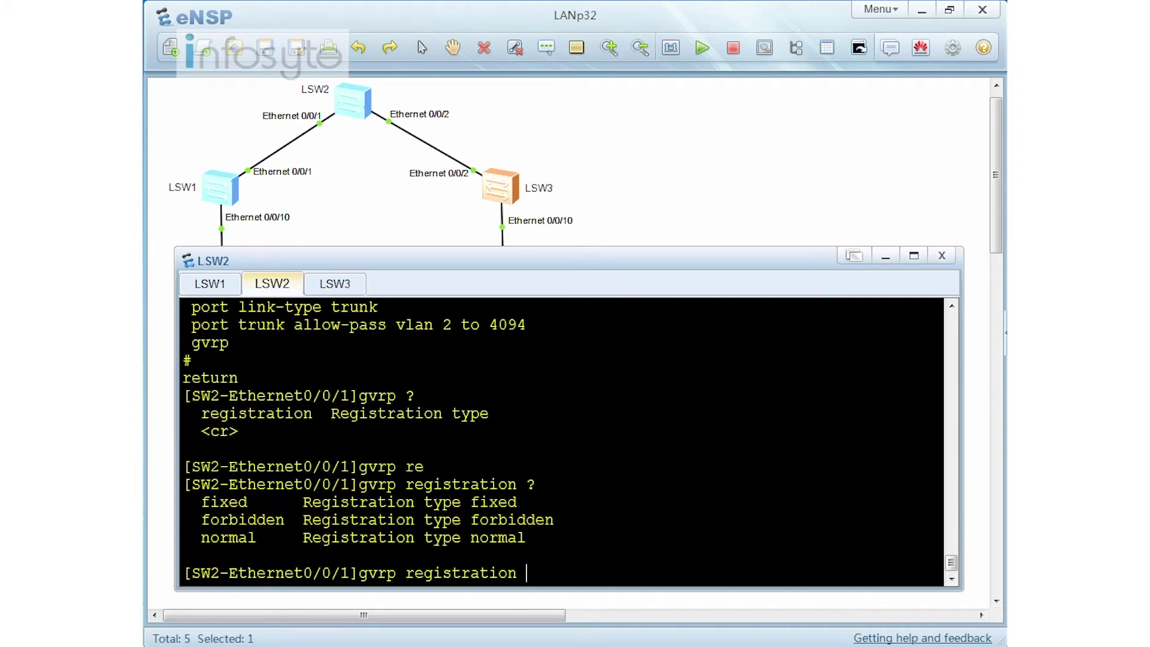
pyautogui.write('fix')
pyautogui.press('Tab')
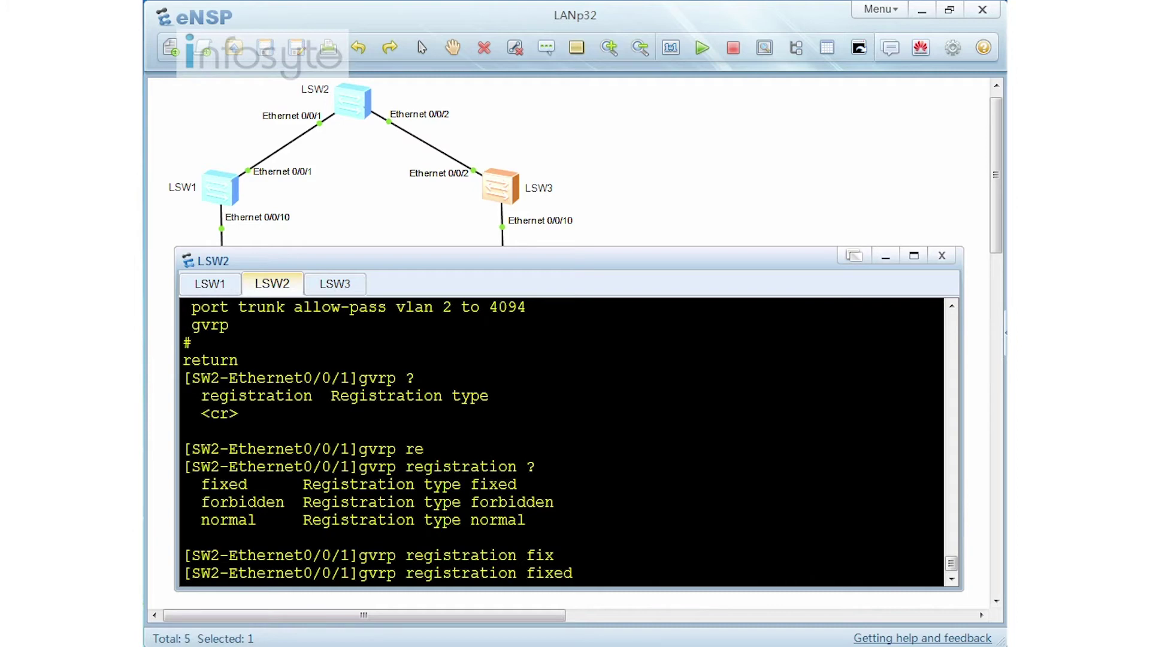
pyautogui.press('Return')
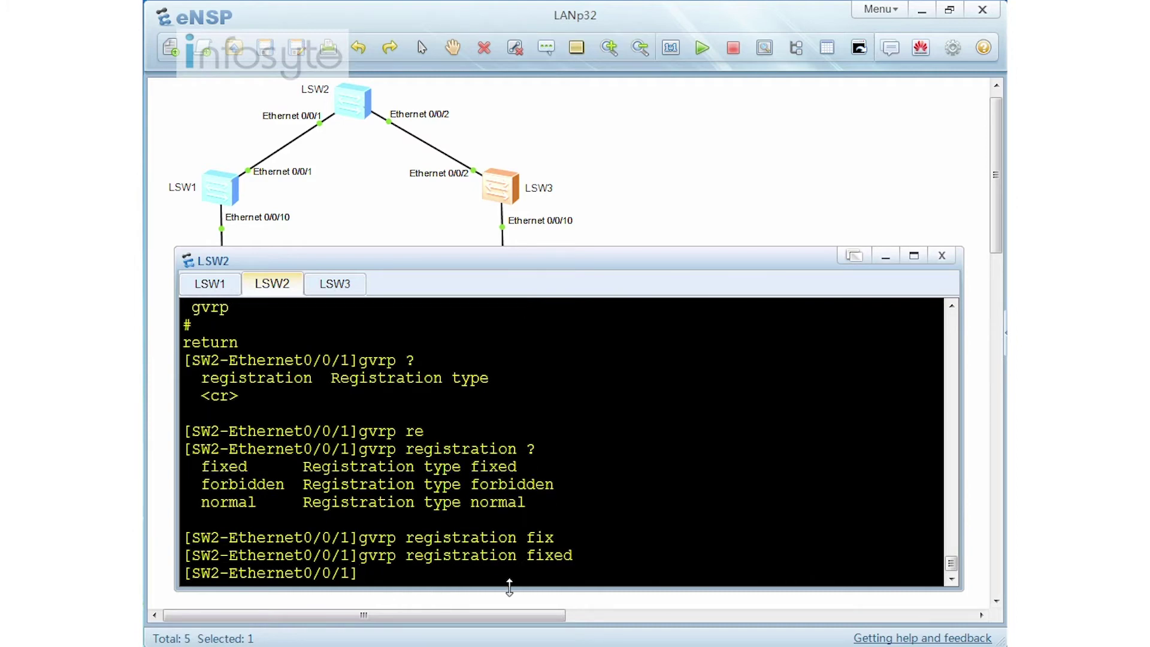
pyautogui.write('dis this')
pyautogui.press('Return')
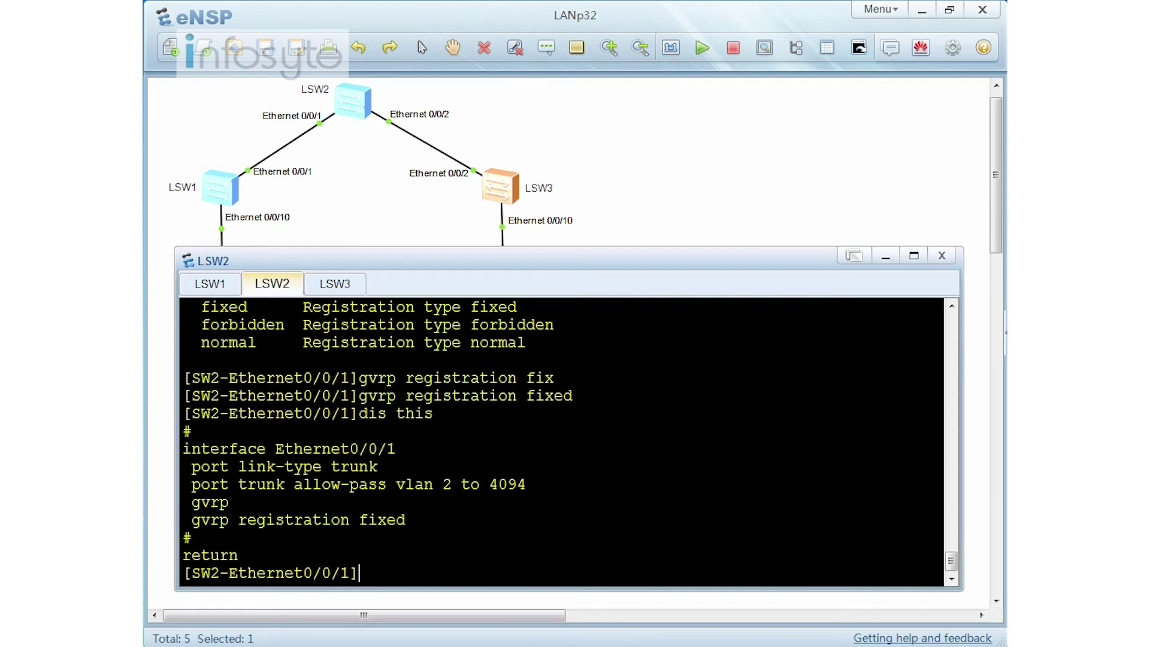
# Create VLAN 10 on SW1 and display the switch's VLAN table
pyautogui.click(211, 283)
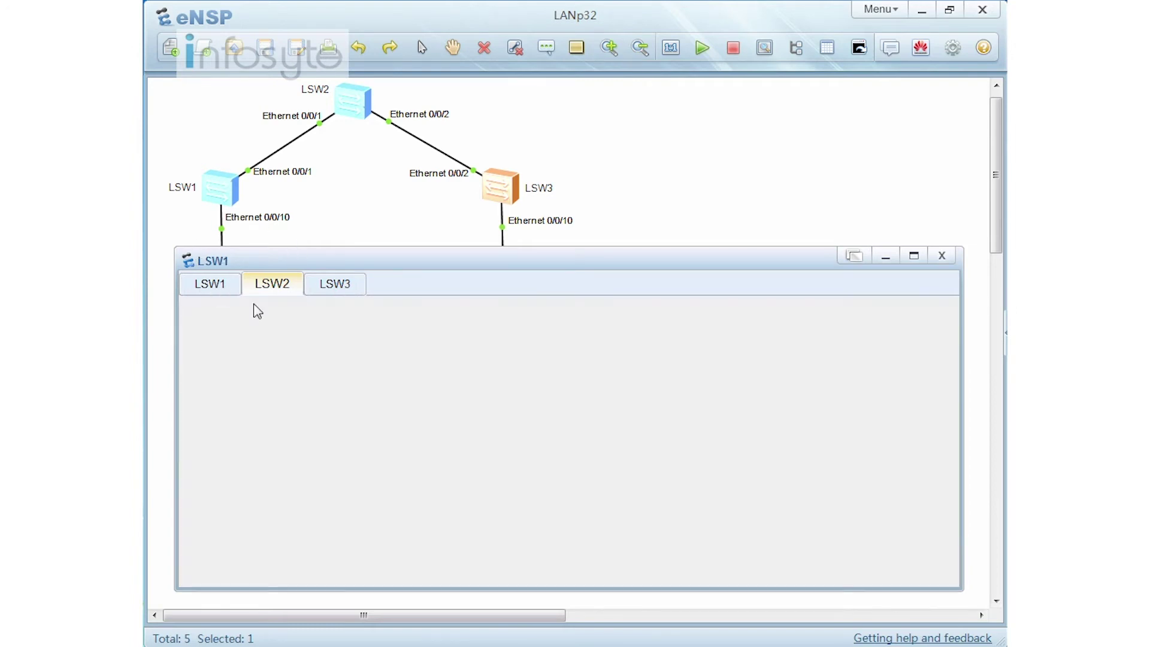
pyautogui.write('vlan 10')
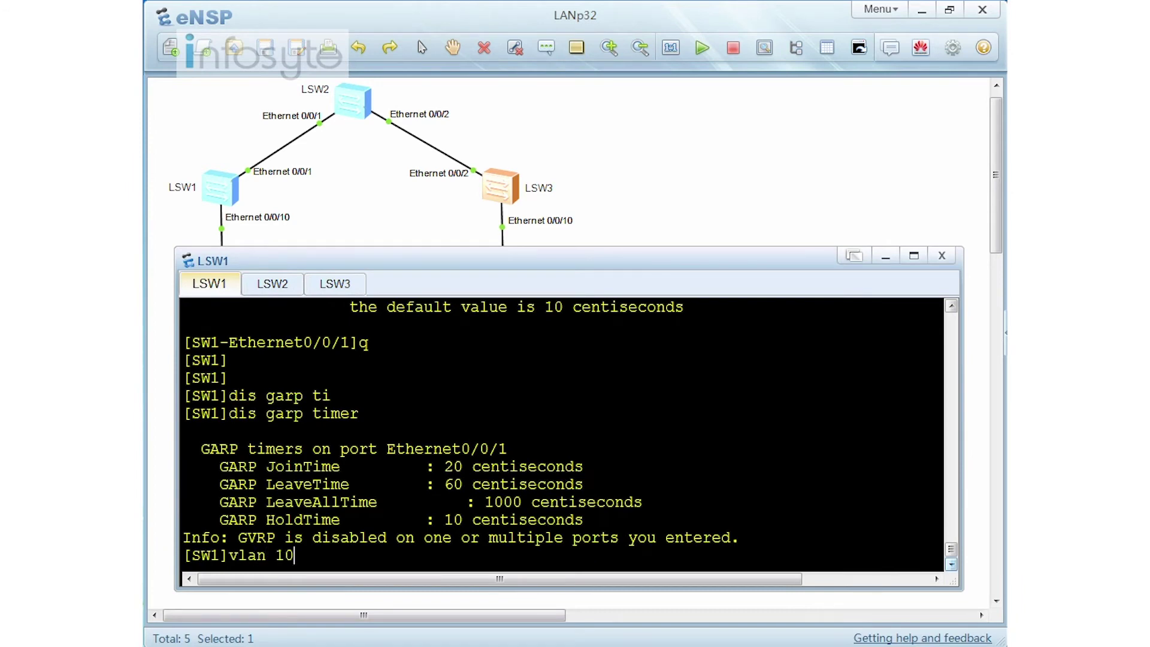
pyautogui.press('Return')
pyautogui.write('dis vlan')
pyautogui.press('Return')
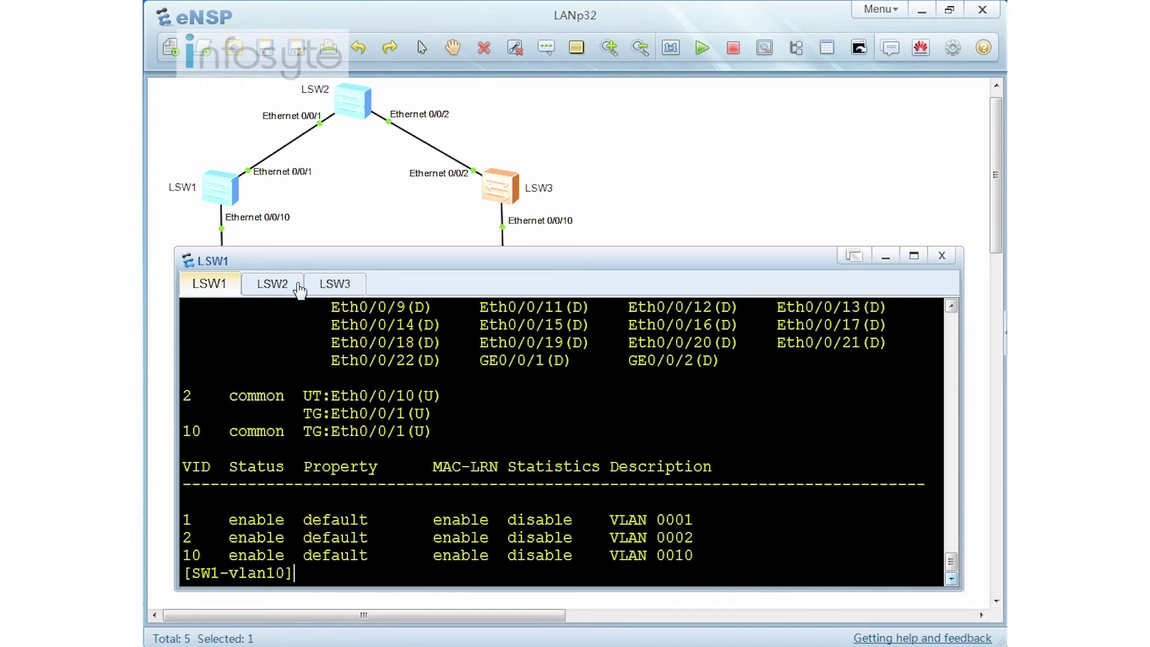
# Display the VLAN table on SW2 to check whether VLAN 10 is registered
pyautogui.click(275, 284)
pyautogui.write('dis vlan')
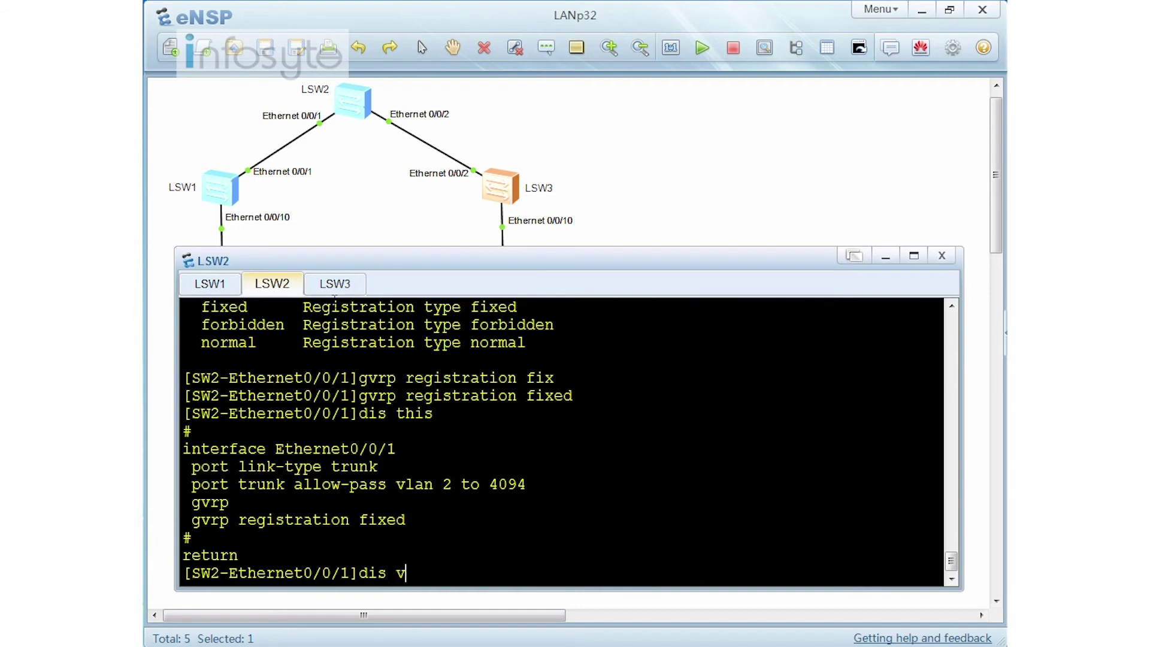
pyautogui.press('Return')
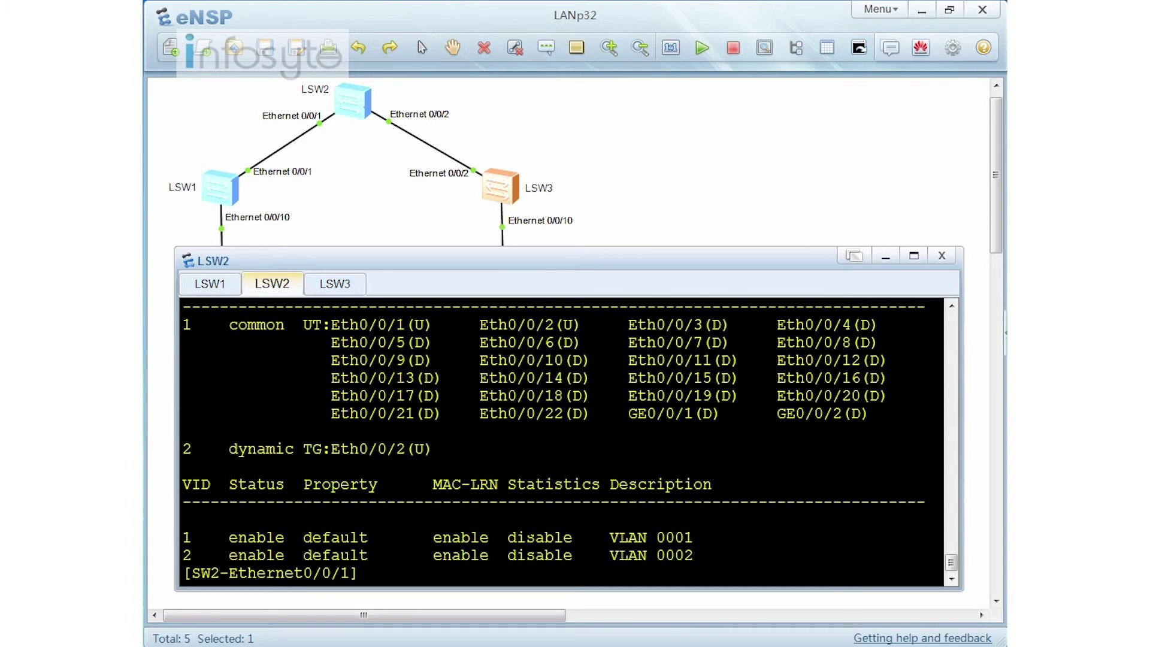
# Return SW2 to the system view, create VLAN 20 and check its entry in the VLAN table
pyautogui.write('q')
pyautogui.press('Return')
pyautogui.press('Return')
pyautogui.press('Return')
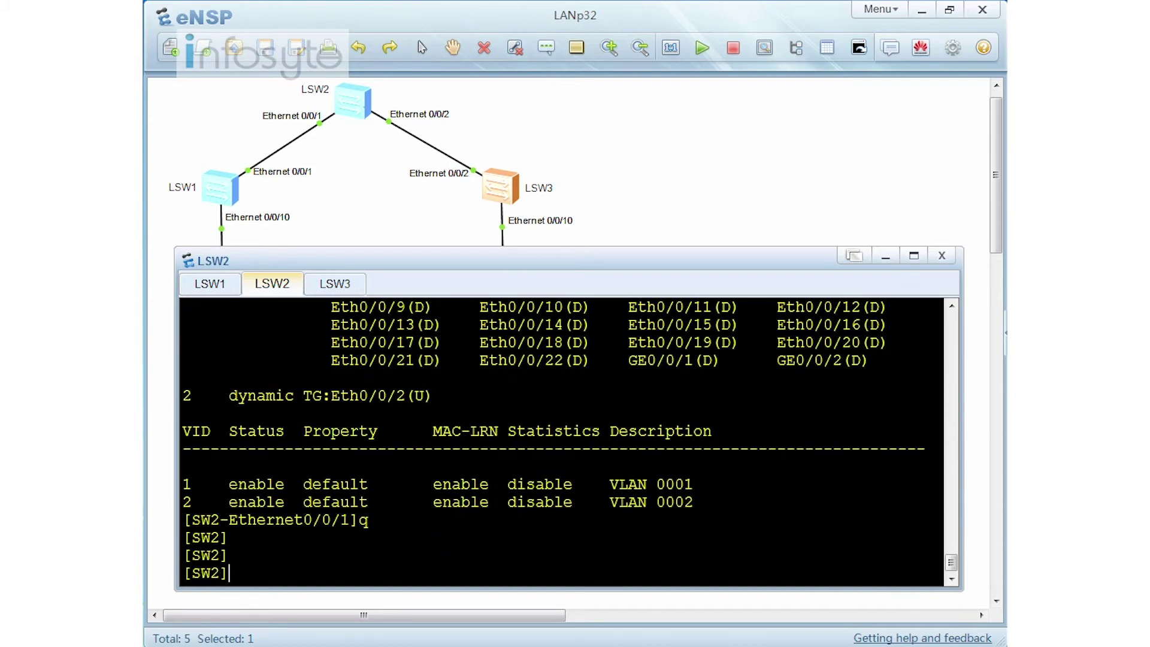
pyautogui.write('vlan 20')
pyautogui.press('Return')
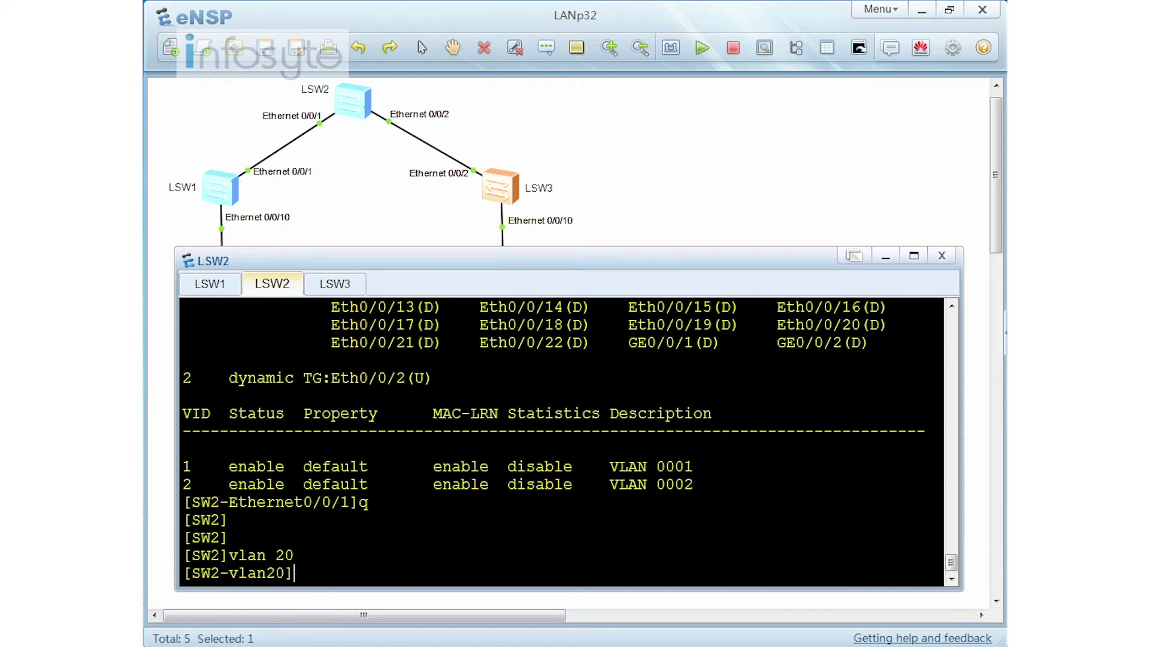
pyautogui.write('dis vla')
pyautogui.press('Return')
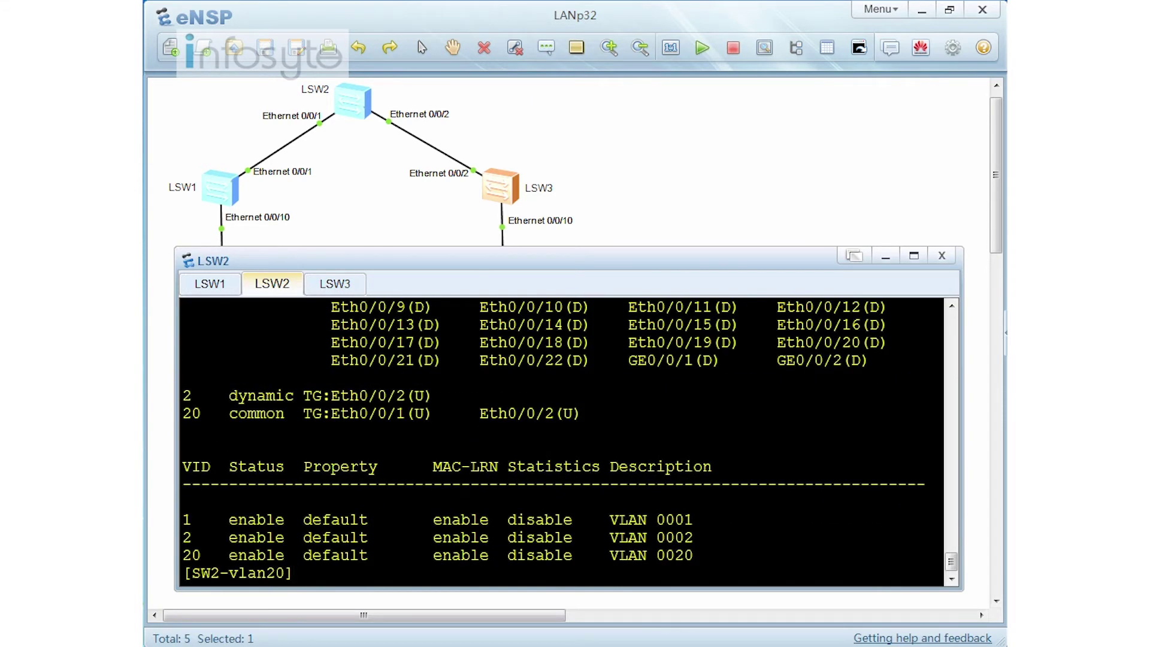
pyautogui.moveTo(295, 413); pyautogui.dragTo(182, 413)
# Display the VLAN table on SW1 and highlight the VLAN 20 entry
pyautogui.click(219, 289)
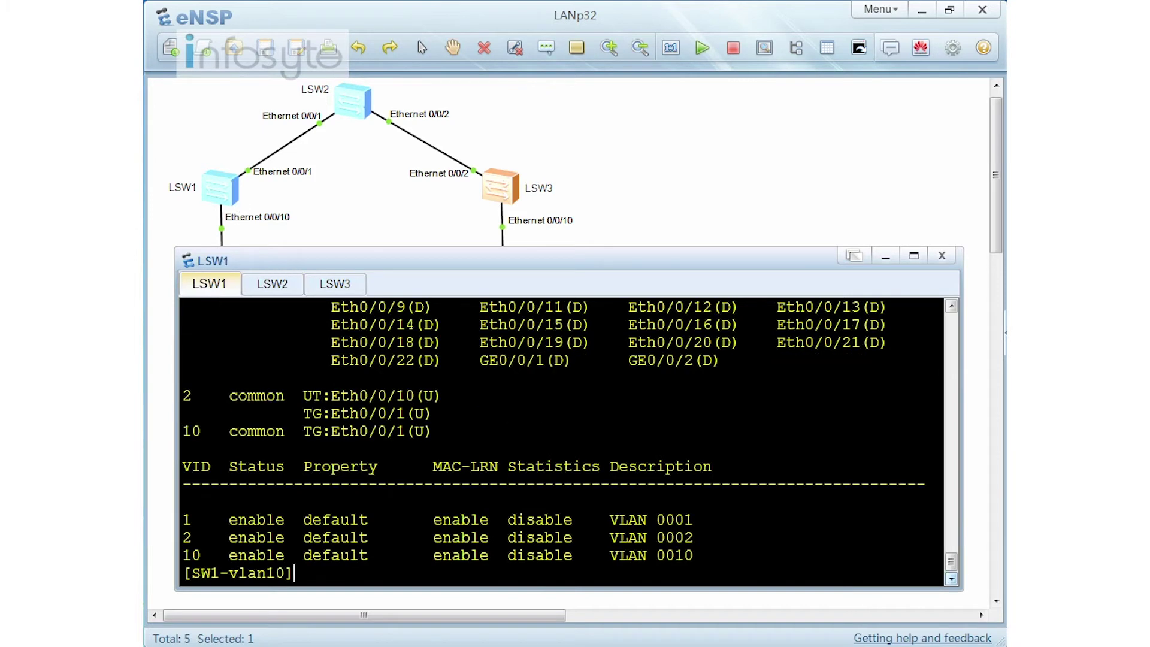
pyautogui.write('dis vl')
pyautogui.press('Return')
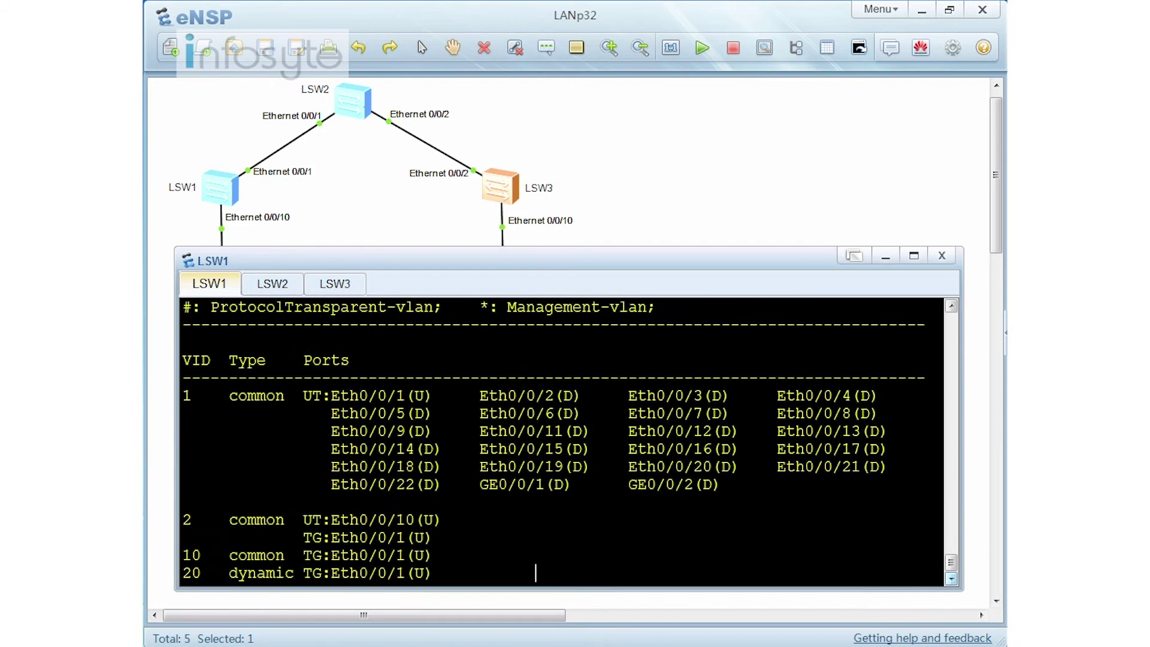
pyautogui.moveTo(303, 413); pyautogui.dragTo(182, 414)
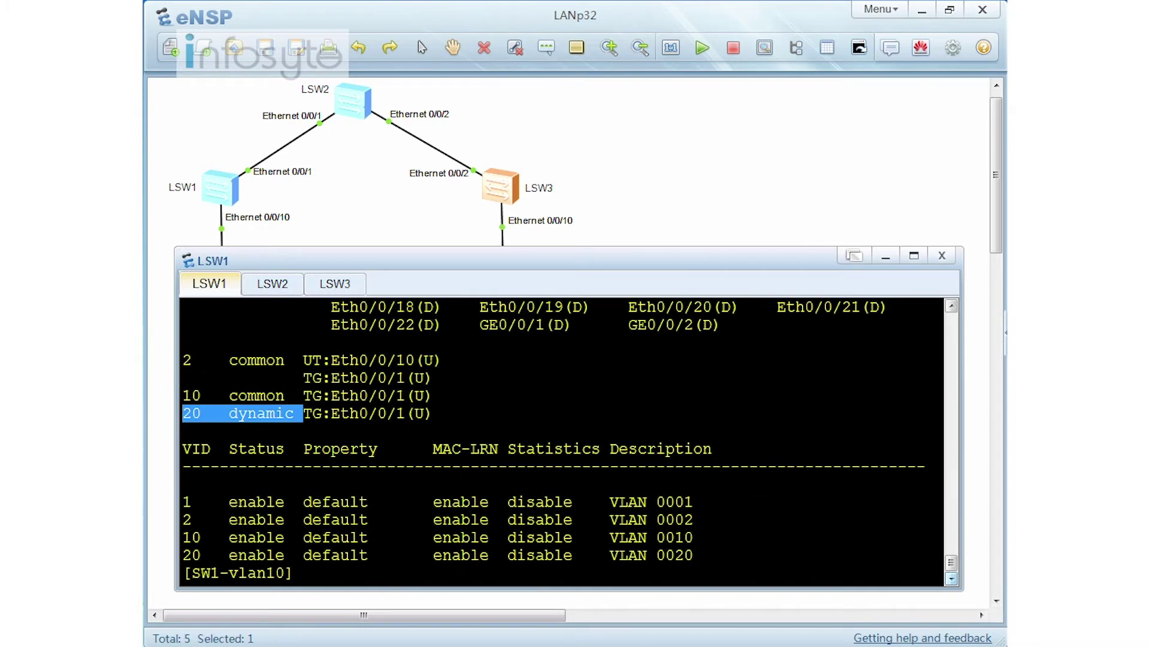
# Delete VLAN 20 from SW2 and check the VLAN table on SW1
pyautogui.click(272, 283)
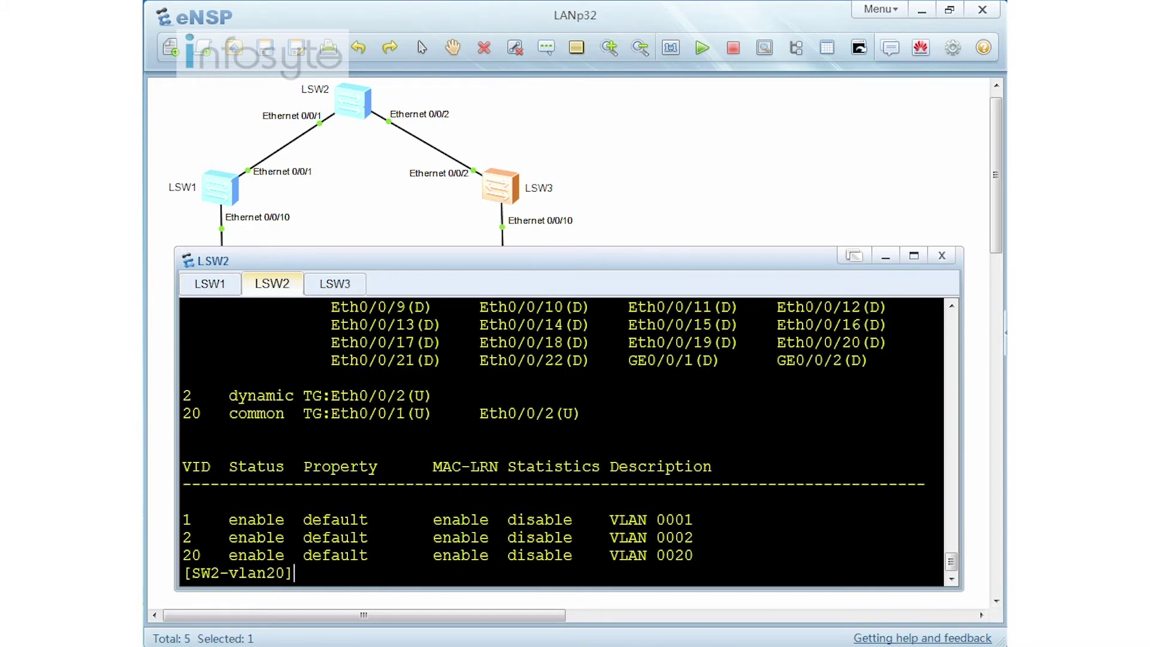
pyautogui.write('undo')
pyautogui.press('BackSpace')
pyautogui.press('BackSpace')
pyautogui.press('BackSpace')
pyautogui.press('BackSpace')
pyautogui.write('q')
pyautogui.press('Return')
pyautogui.write('undo vlan 20')
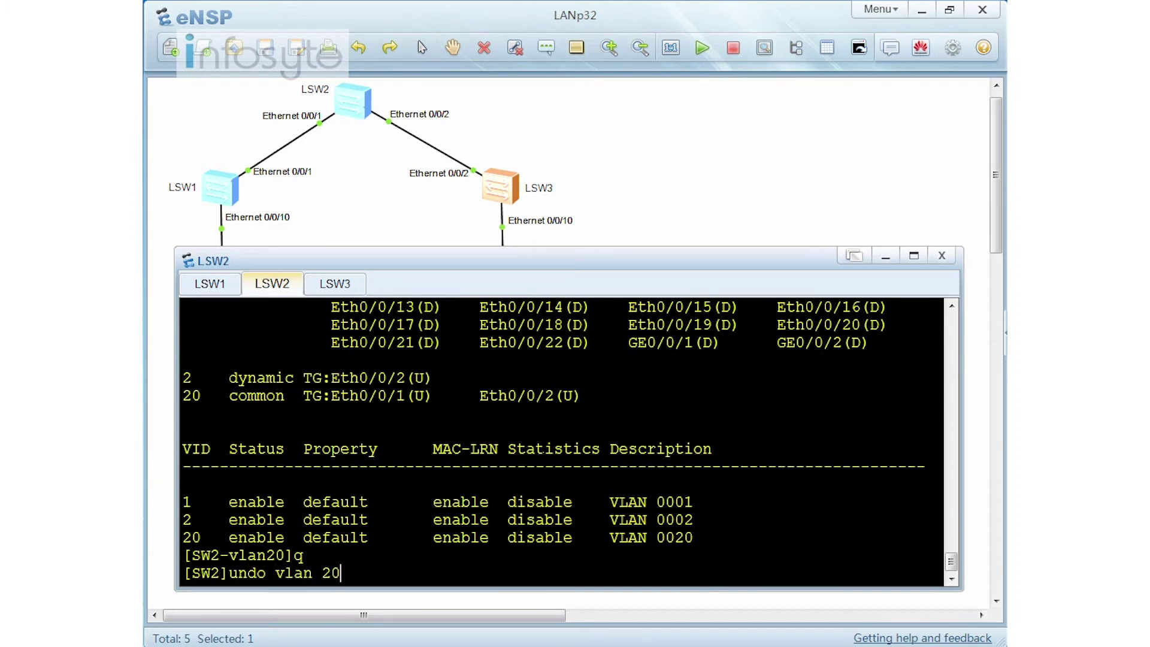
pyautogui.press('Return')
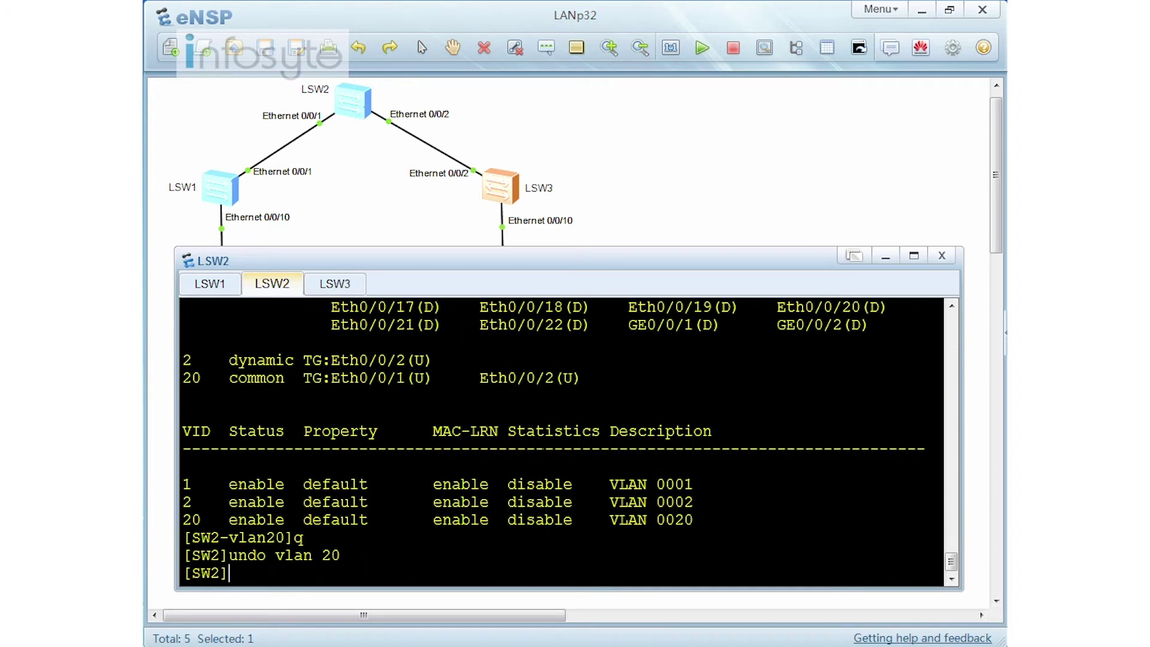
pyautogui.click(210, 287)
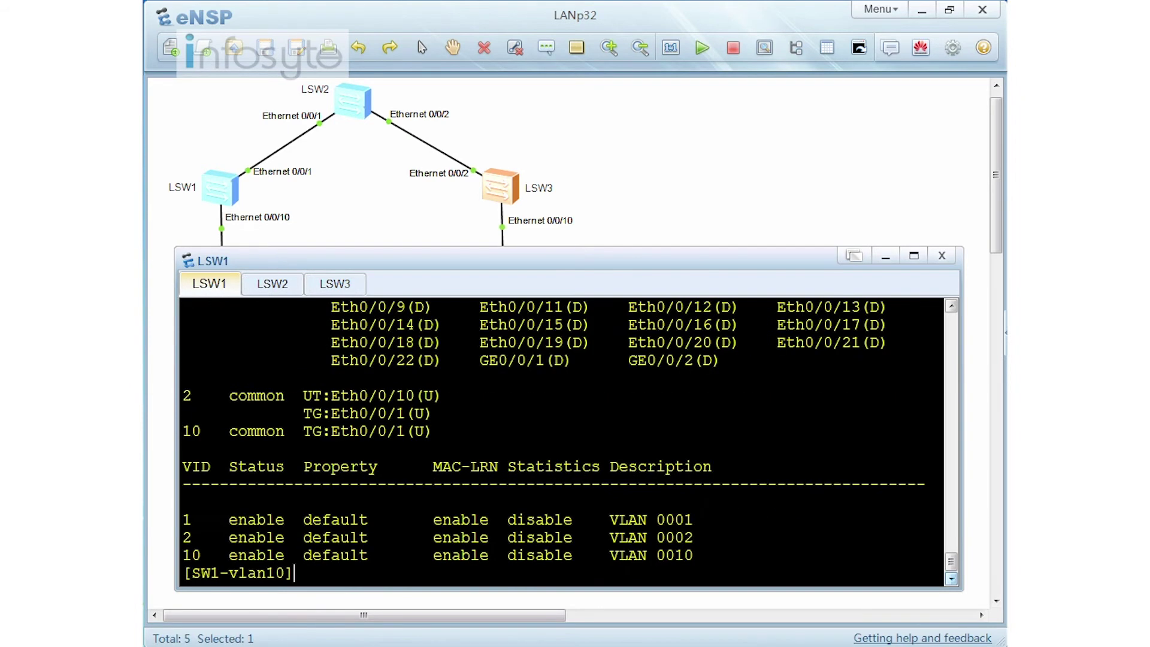
# Enter the Ethernet0/0/1 interface view on SW2 and display the interface's configuration
pyautogui.click(272, 286)
pyautogui.write('int e0/0/1')
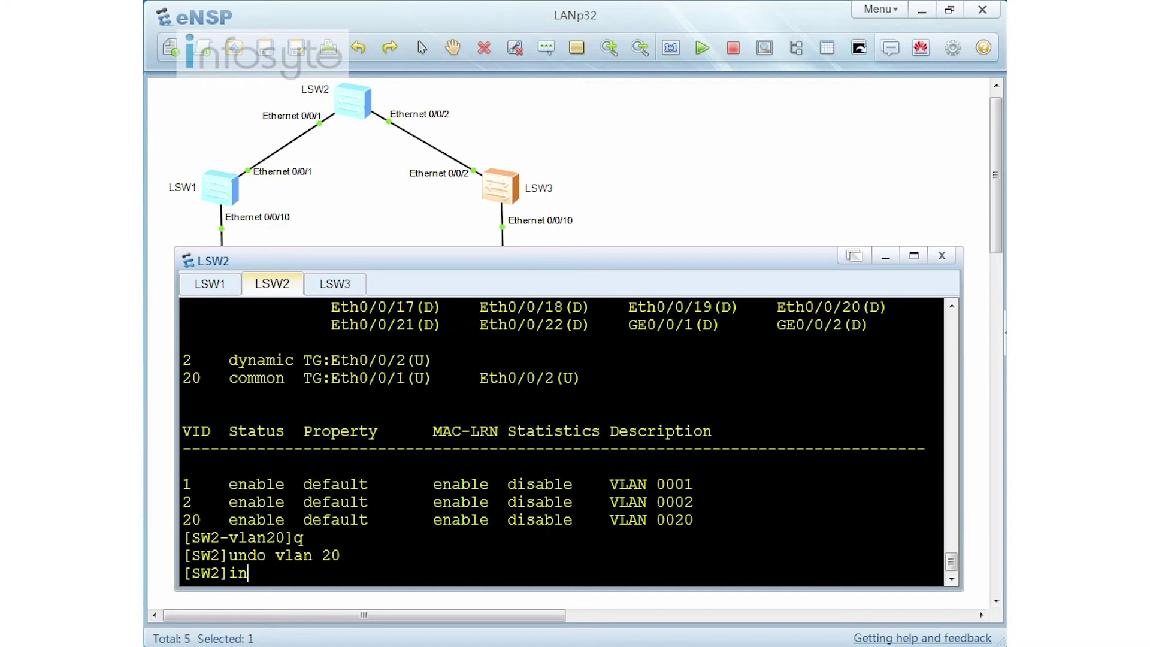
pyautogui.press('Return')
pyautogui.write('dis this')
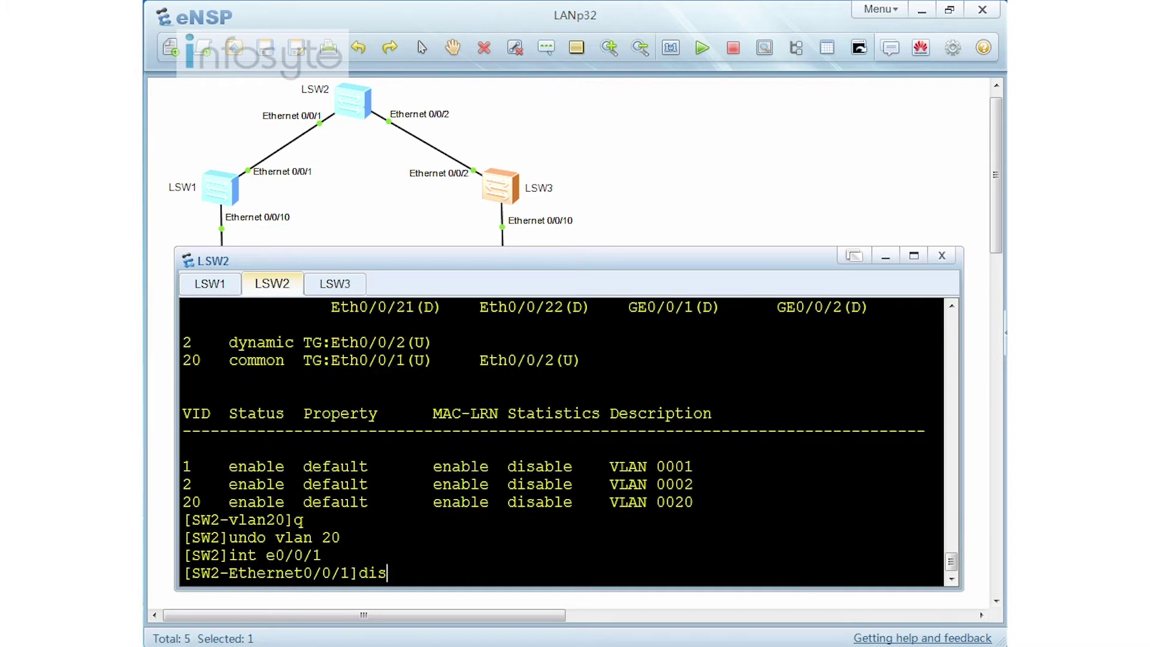
pyautogui.press('Return')
# Set the GVRP registration type of SW2's Ethernet0/0/1 to forbidden and display the interface's configuration
pyautogui.write('gvrp ref')
pyautogui.press('?')
pyautogui.press('BackSpace')
pyautogui.press('BackSpace')
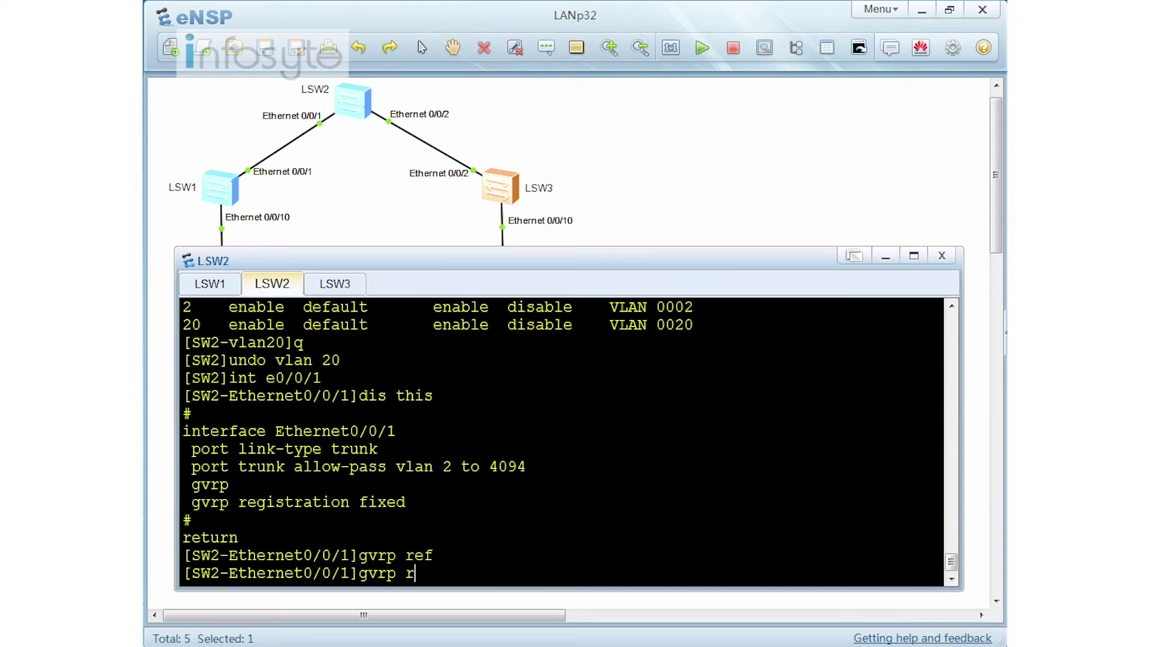
pyautogui.write('e')
pyautogui.press('Tab')
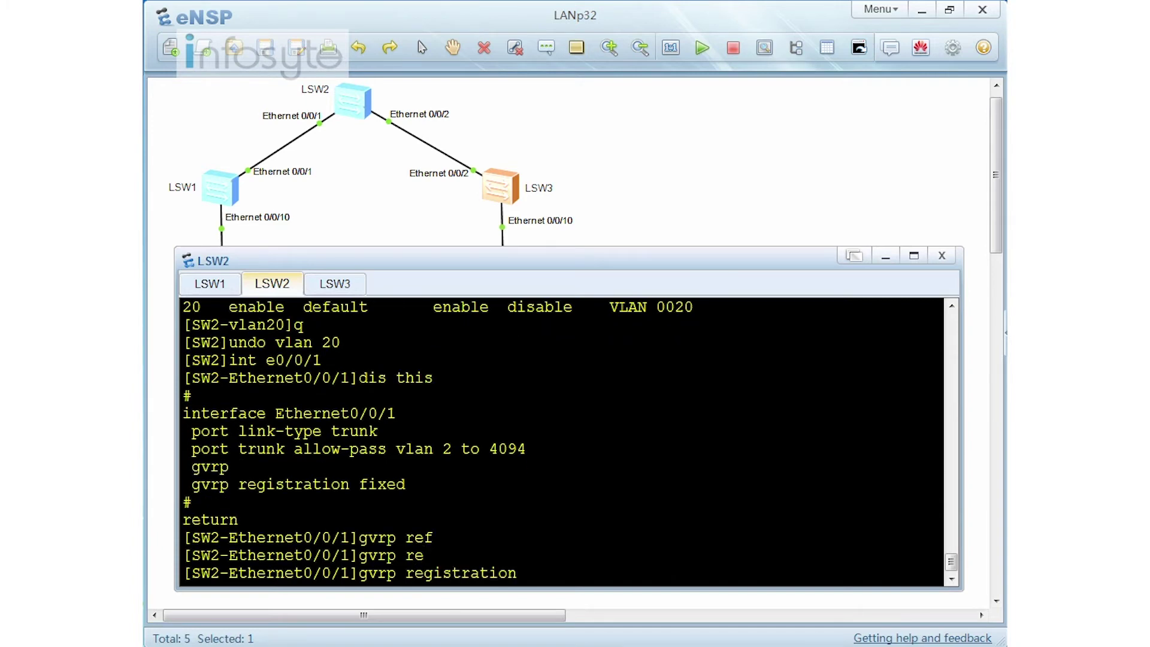
pyautogui.write('for')
pyautogui.press('Tab')
pyautogui.press('Return')
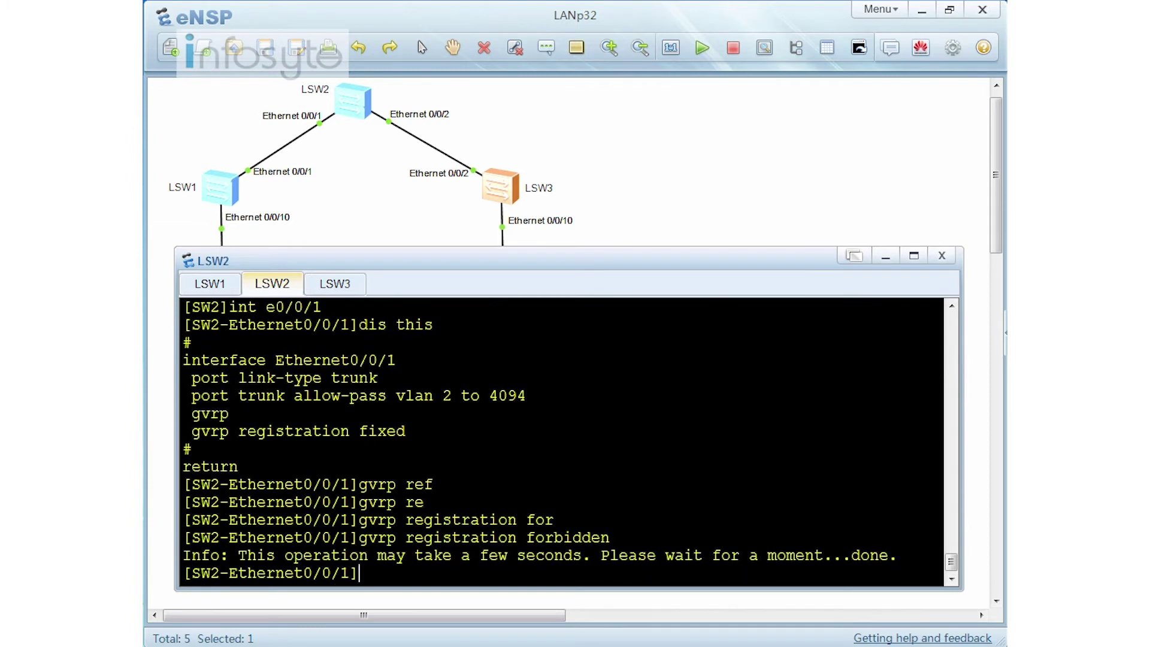
pyautogui.write('dis this')
pyautogui.press('Return')
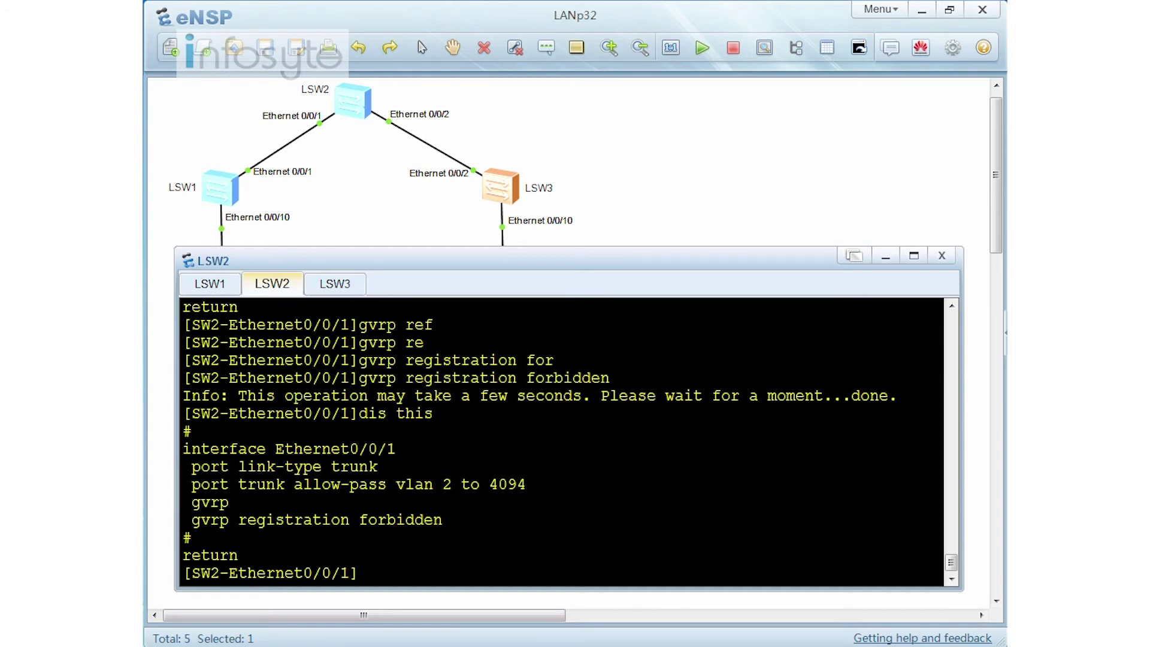
# Create VLAN 22 on SW2 and display the switch's VLAN table
pyautogui.write('vlan 22')
pyautogui.press('Return')
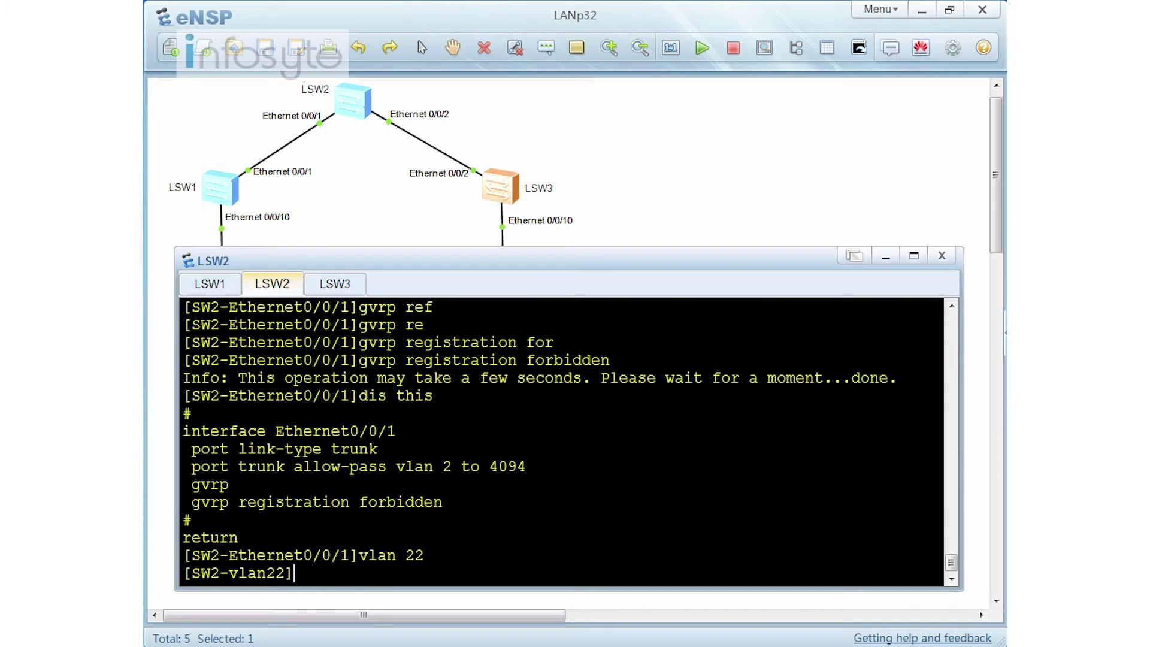
pyautogui.write('dis vlan')
pyautogui.press('Return')
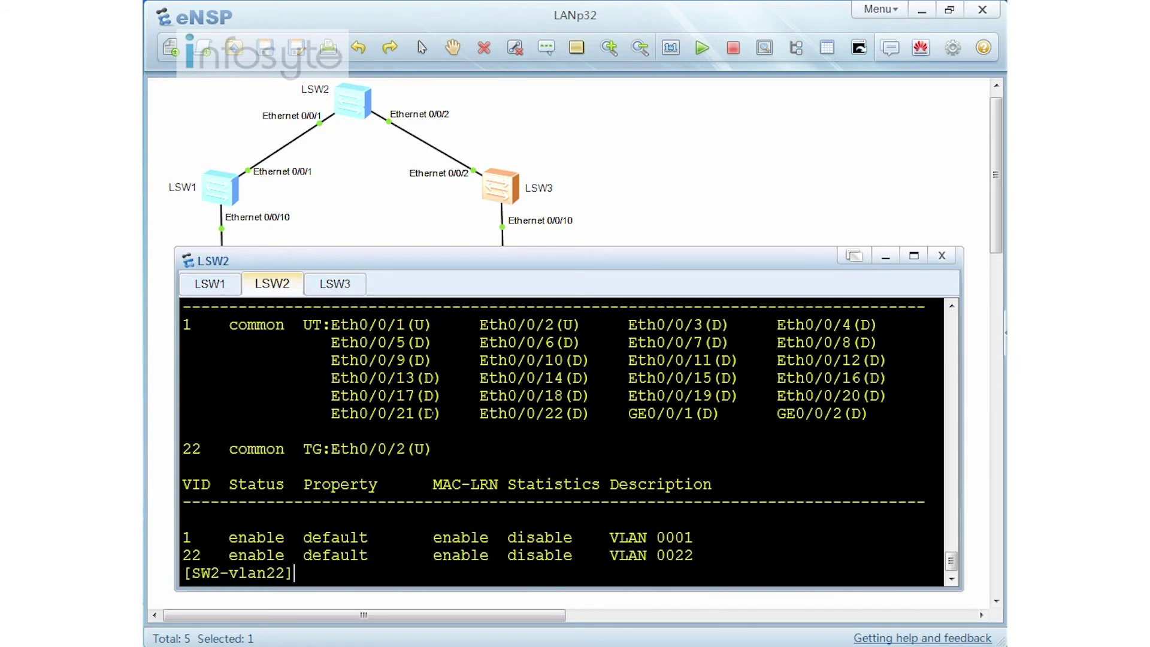
# Check the VLAN table on SW1 and return the switch from the VLAN 10 view to the system view
pyautogui.click(213, 291)
pyautogui.write('dis vlan')
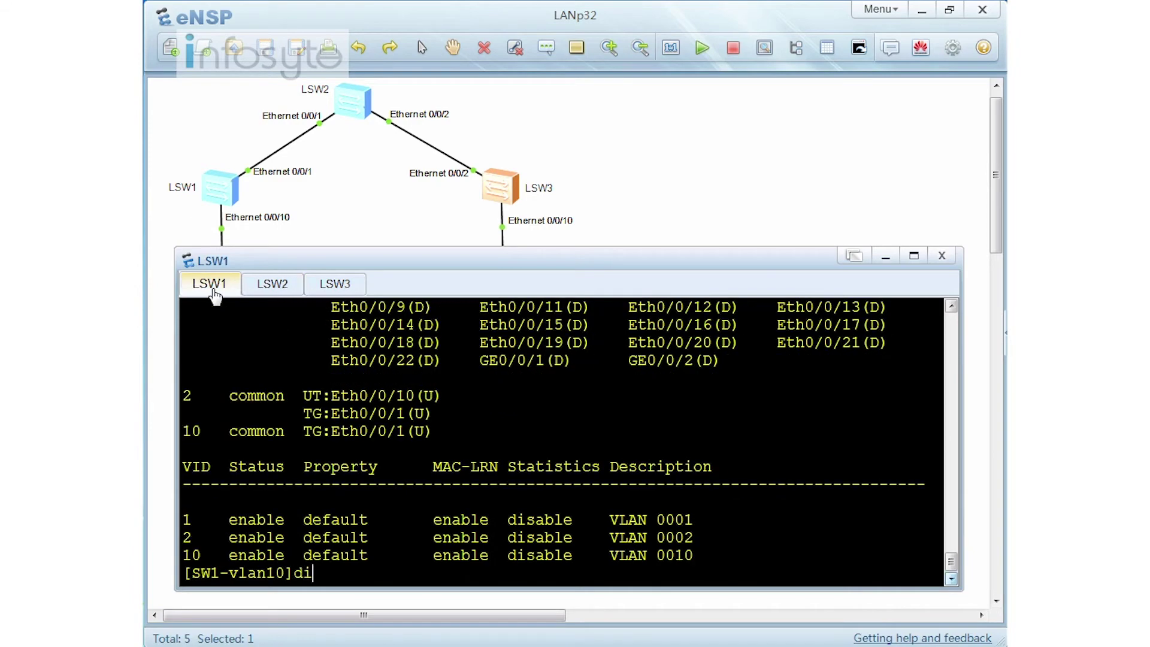
pyautogui.press('BackSpace')
pyautogui.press('BackSpace')
pyautogui.press('BackSpace')
pyautogui.press('BackSpace')
pyautogui.press('BackSpace')
pyautogui.press('BackSpace')
pyautogui.press('BackSpace')
pyautogui.press('BackSpace')
pyautogui.write('q')
pyautogui.press('Return')
pyautogui.press('Return')
pyautogui.press('Return')
pyautogui.press('Return')
# List the available options of the GVRP display command and its state option on SW1
pyautogui.write('dis gvrp ?')
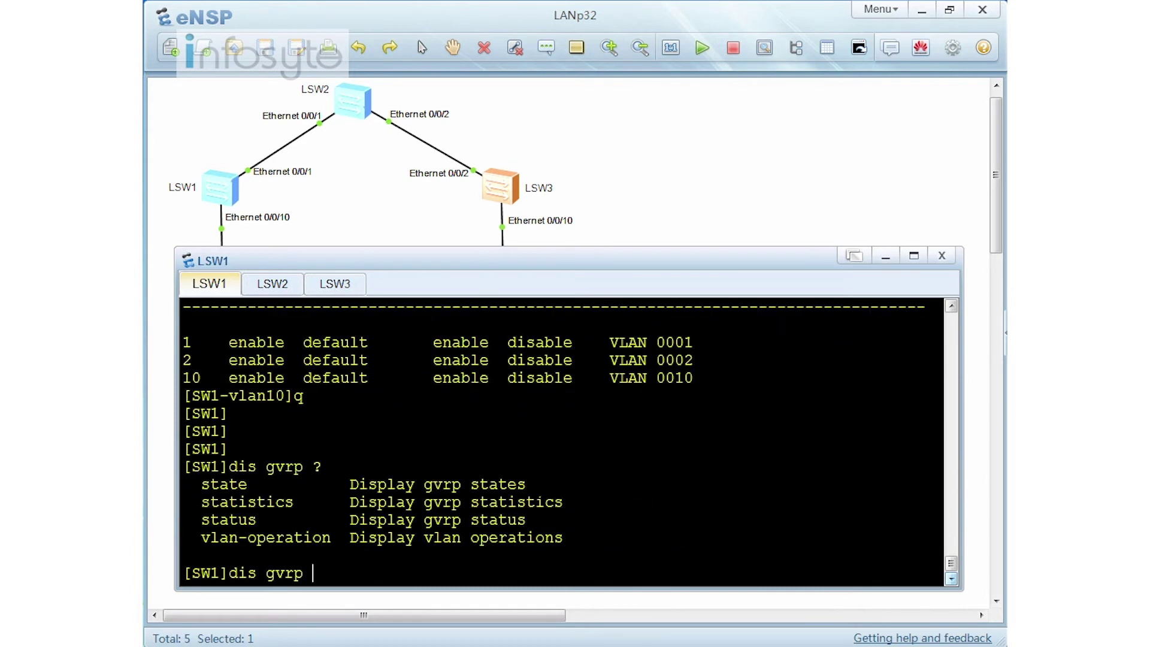
pyautogui.write('start')
pyautogui.press('BackSpace')
pyautogui.press('BackSpace')
pyautogui.write('te ?')
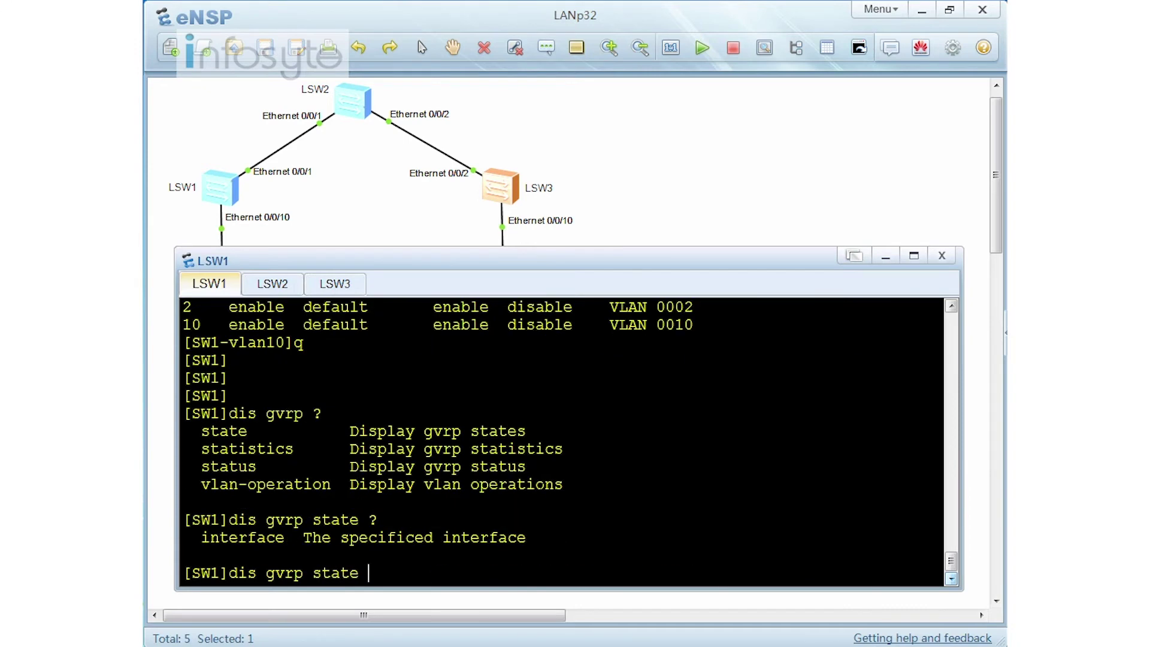
# Try to display the GVRP state of SW1's interface e0/0/1 for VLAN 1
pyautogui.write('i')
pyautogui.press('Tab')
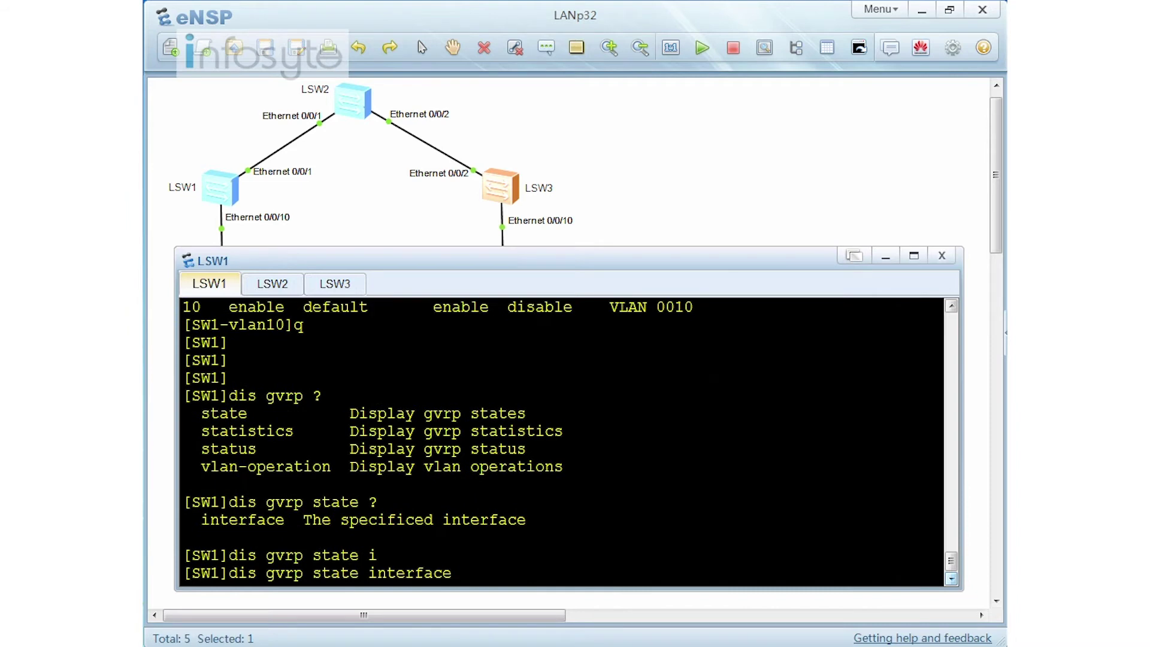
pyautogui.write('e0/0/1')
pyautogui.press('Return')
pyautogui.press('Up')
pyautogui.write('?')
pyautogui.write('v')
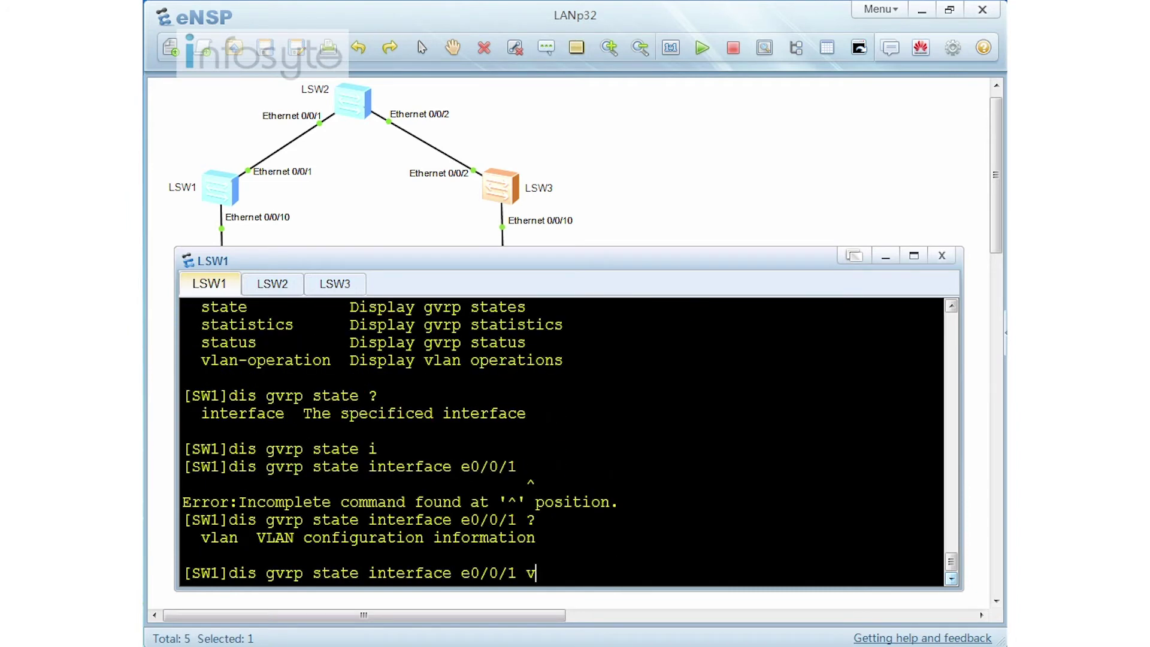
pyautogui.press('Tab')
pyautogui.write('1')
pyautogui.press('Return')
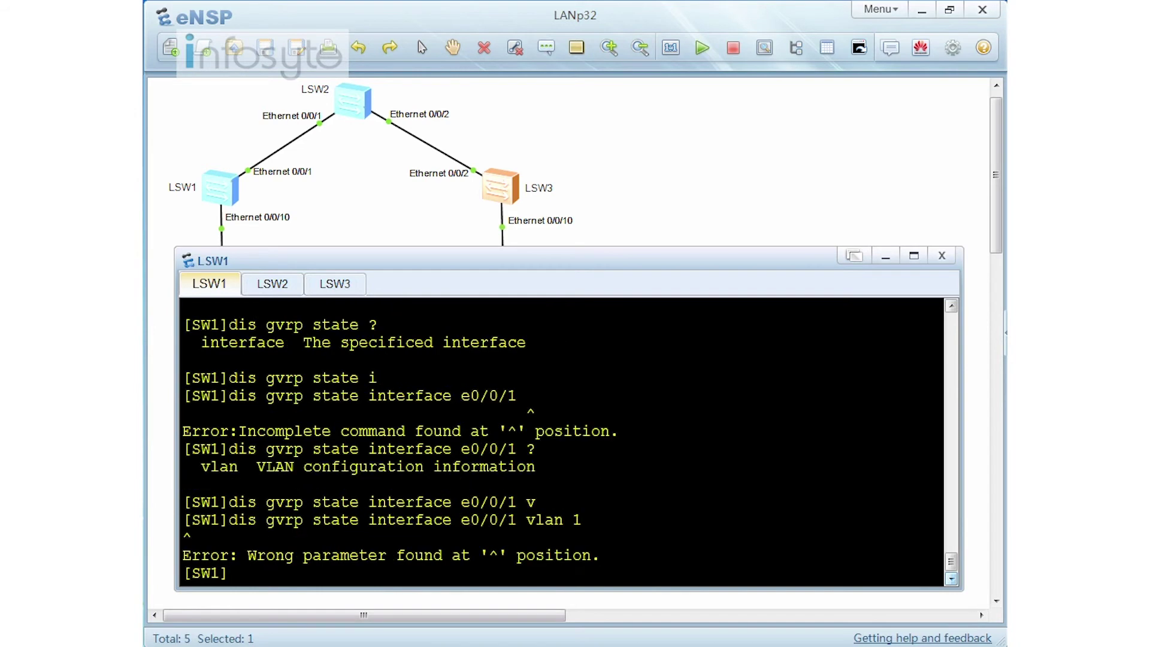
# Set the GVRP registration type of SW1's Ethernet0/0/1 to normal
pyautogui.write('int e0/0/1')
pyautogui.press('Return')
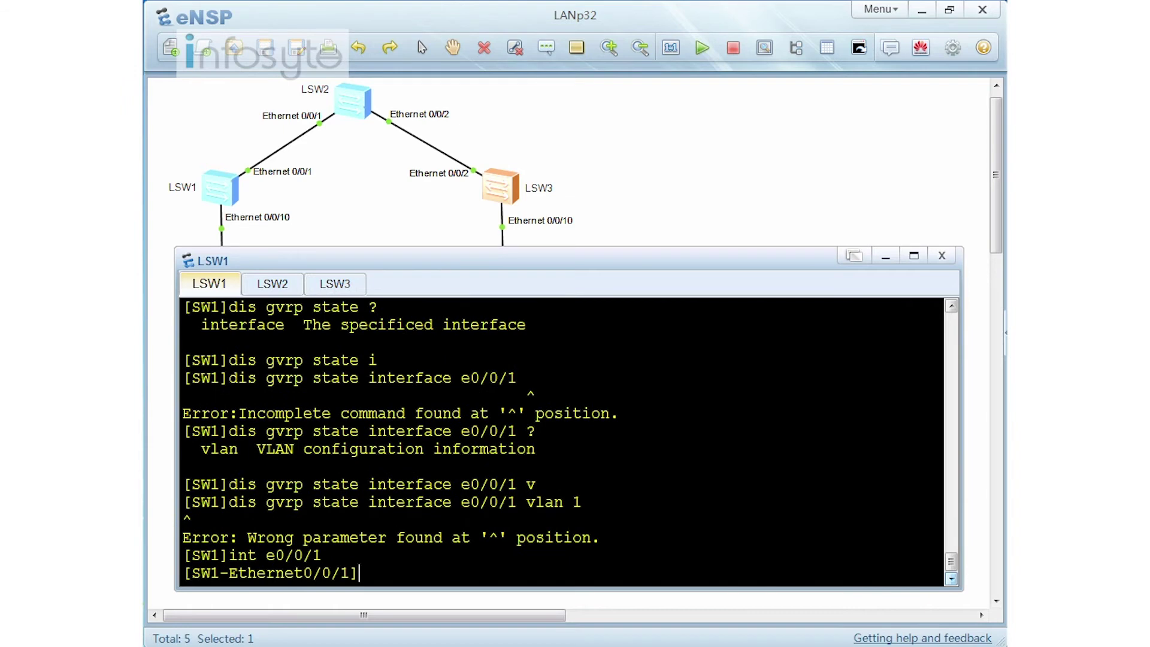
pyautogui.write('gvrp reg')
pyautogui.press('Tab')
pyautogui.write('n')
pyautogui.press('Tab')
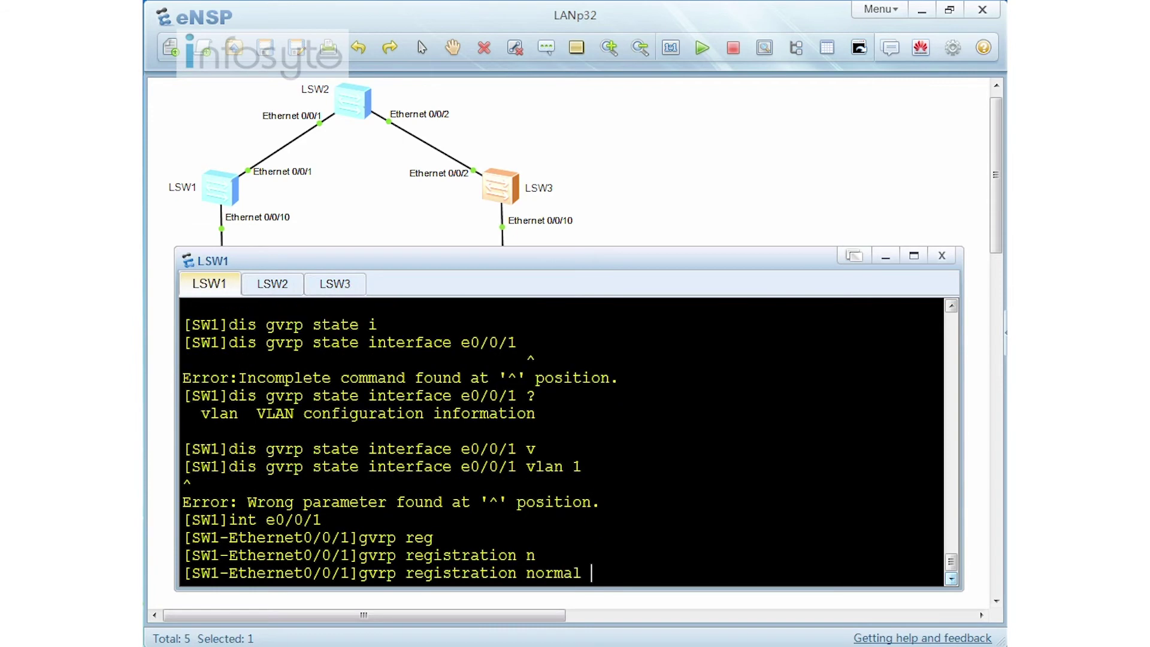
pyautogui.press('Return')
# Display SW1's VLAN table from the Ethernet0/0/1 view and again from the system view
pyautogui.write('dis vlan')
pyautogui.press('Return')
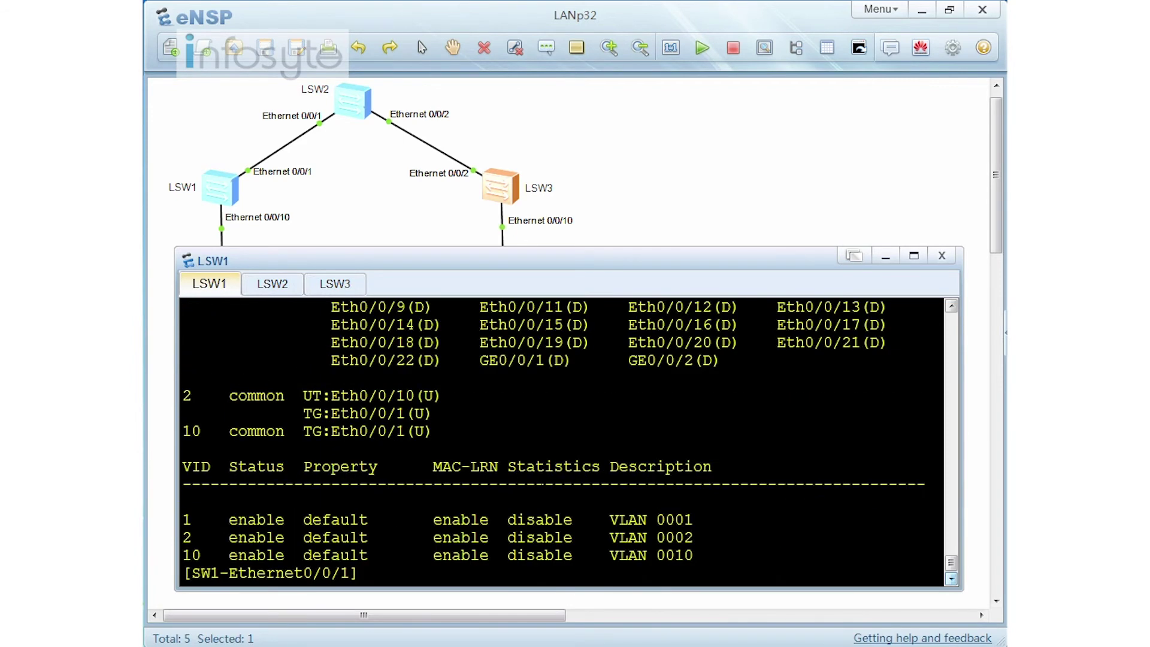
pyautogui.press('Return')
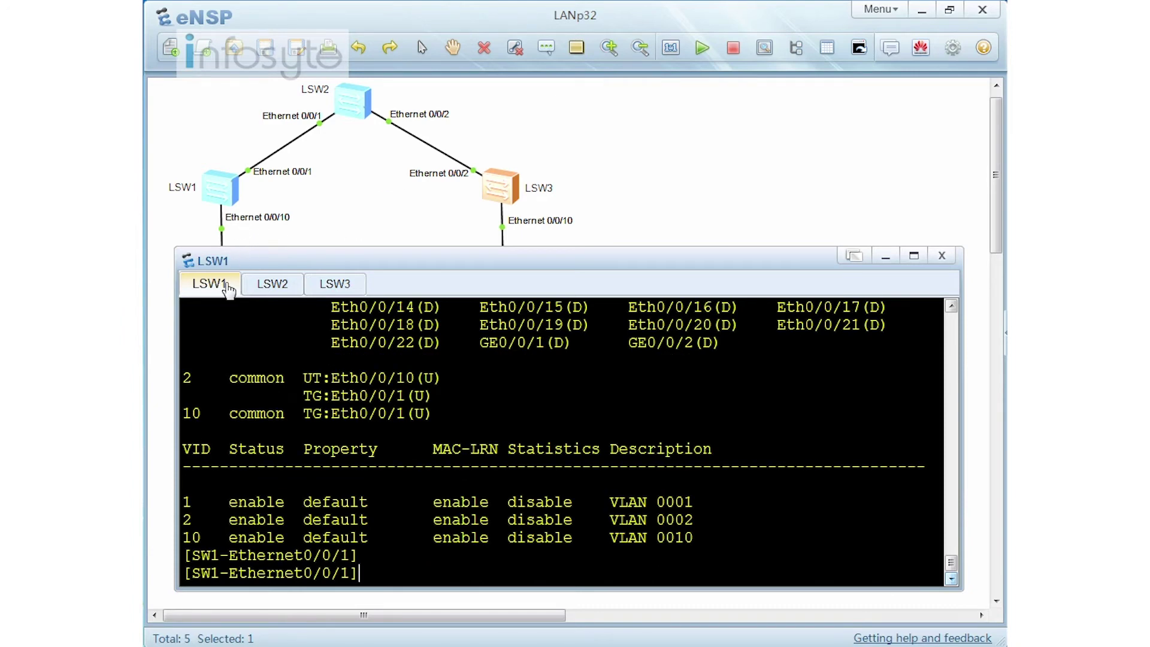
pyautogui.write('q')
pyautogui.press('Return')
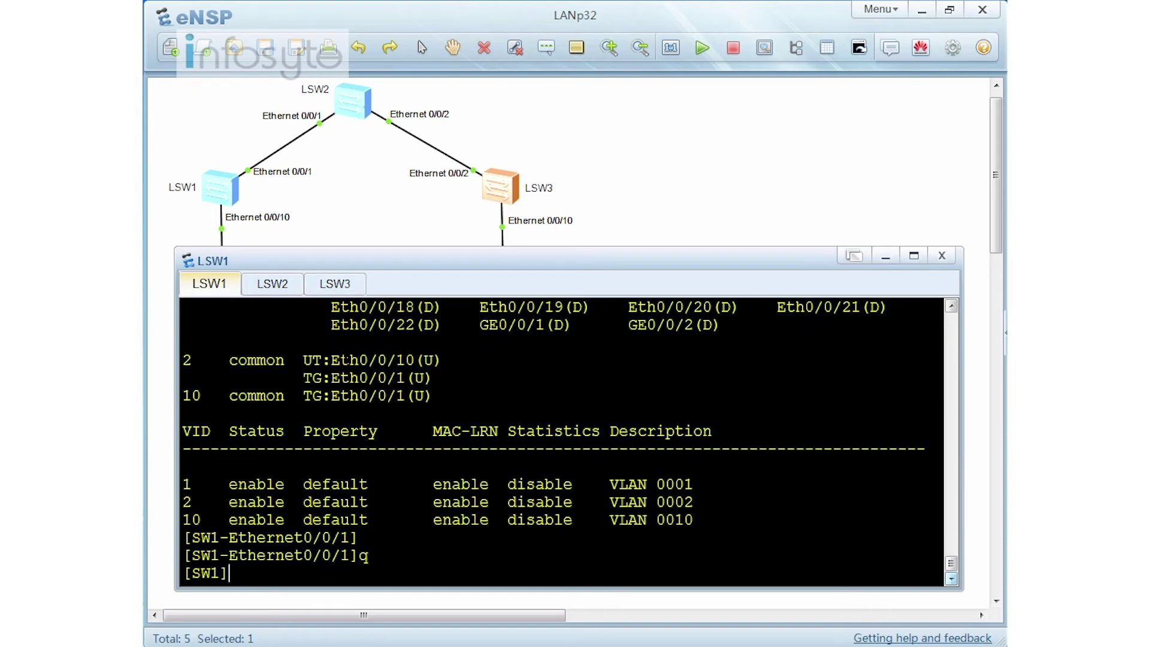
pyautogui.write('dis vlan')
pyautogui.press('Return')
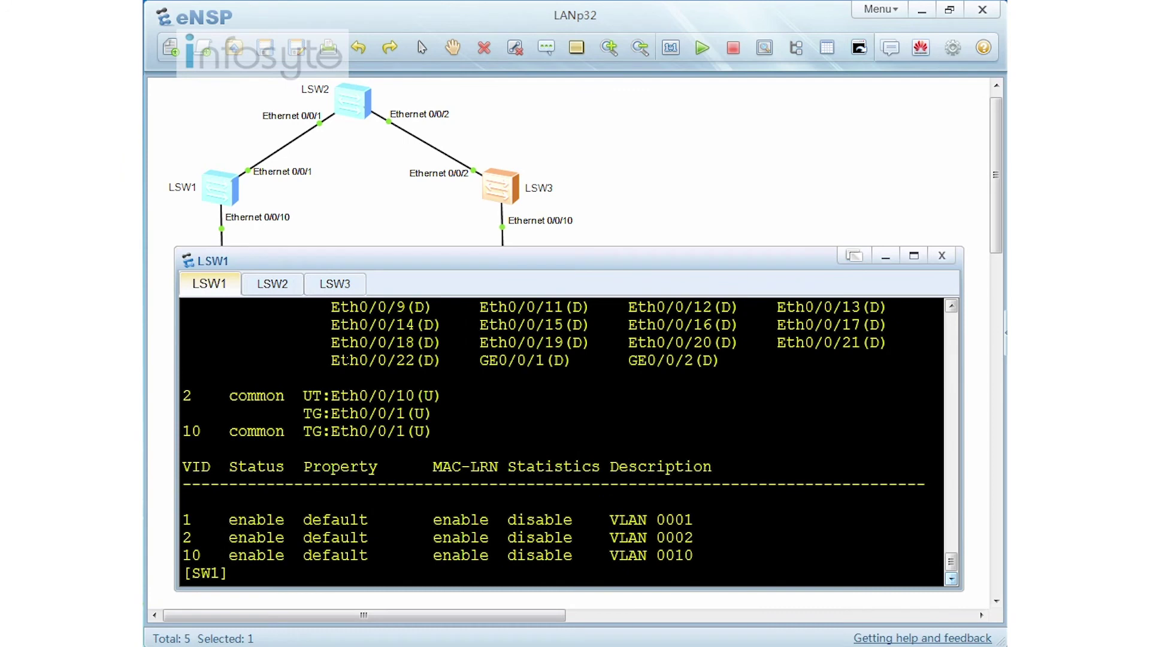
# Set the GVRP registration type of SW2's Ethernet0/0/1 to normal
pyautogui.click(267, 287)
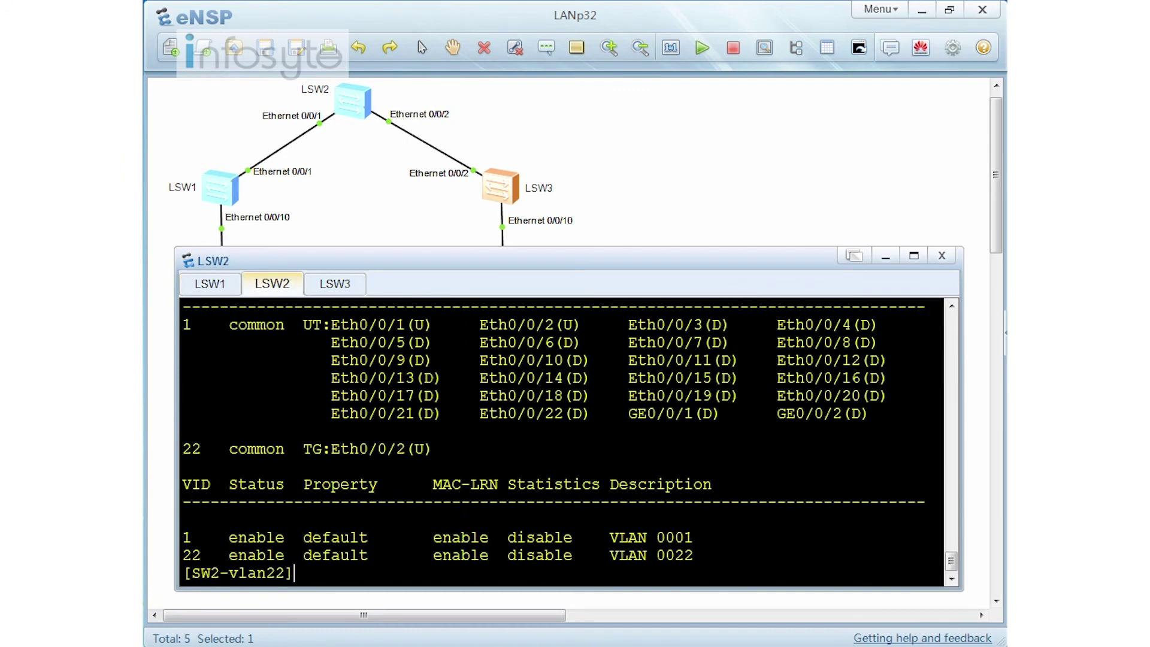
pyautogui.write('int e0/0/1')
pyautogui.press('Return')
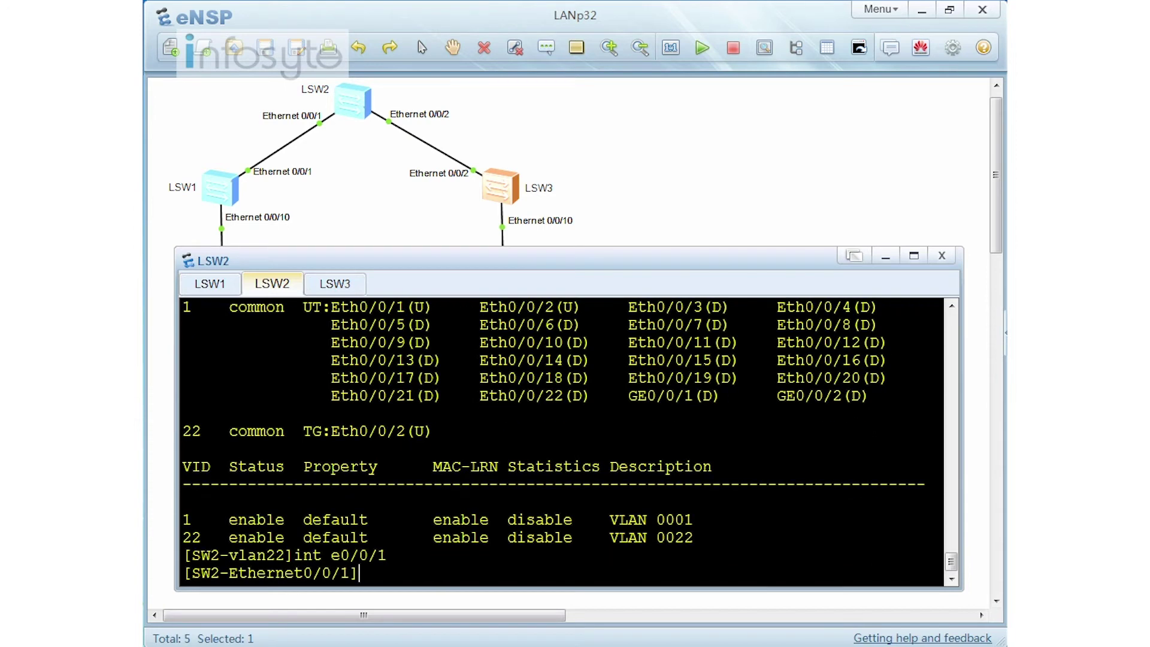
pyautogui.write('gvrp reg')
pyautogui.press('Tab')
pyautogui.write('n')
pyautogui.press('Tab')
pyautogui.press('Return')
# Return SW2 to the system view and display its VLAN table
pyautogui.write('q')
pyautogui.press('Return')
pyautogui.write('dis vlan')
pyautogui.press('Return')
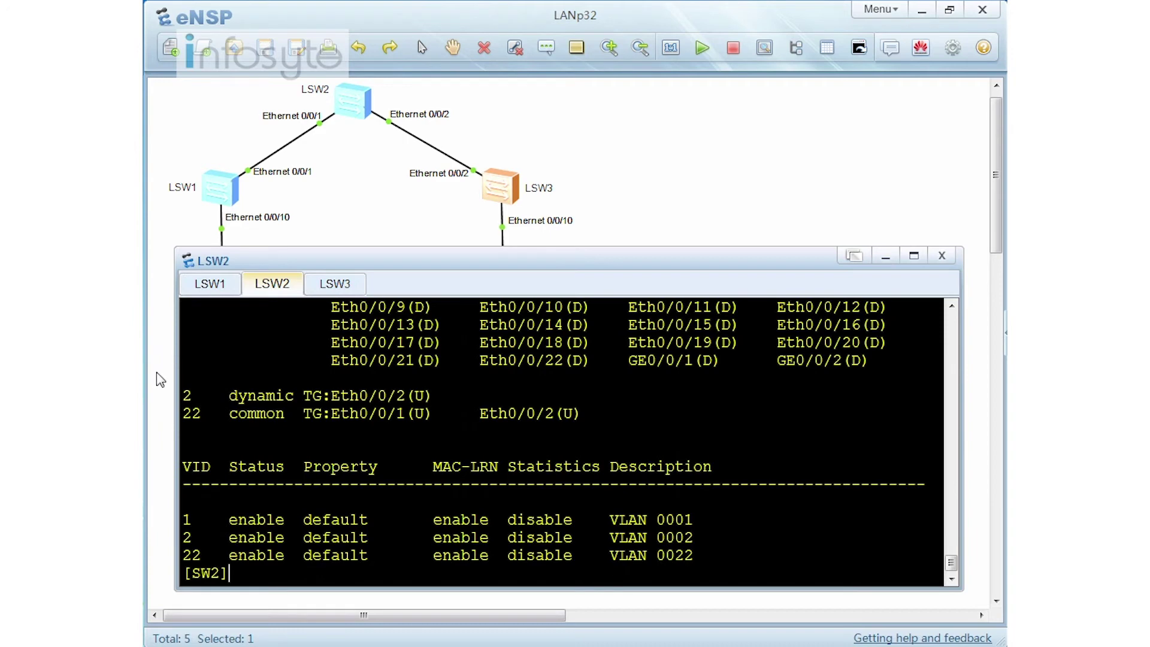
# Display the GVRP state of SW2's interface e0/0/1 for VLAN 2
pyautogui.write('dis gvrp st')
pyautogui.press('Tab')
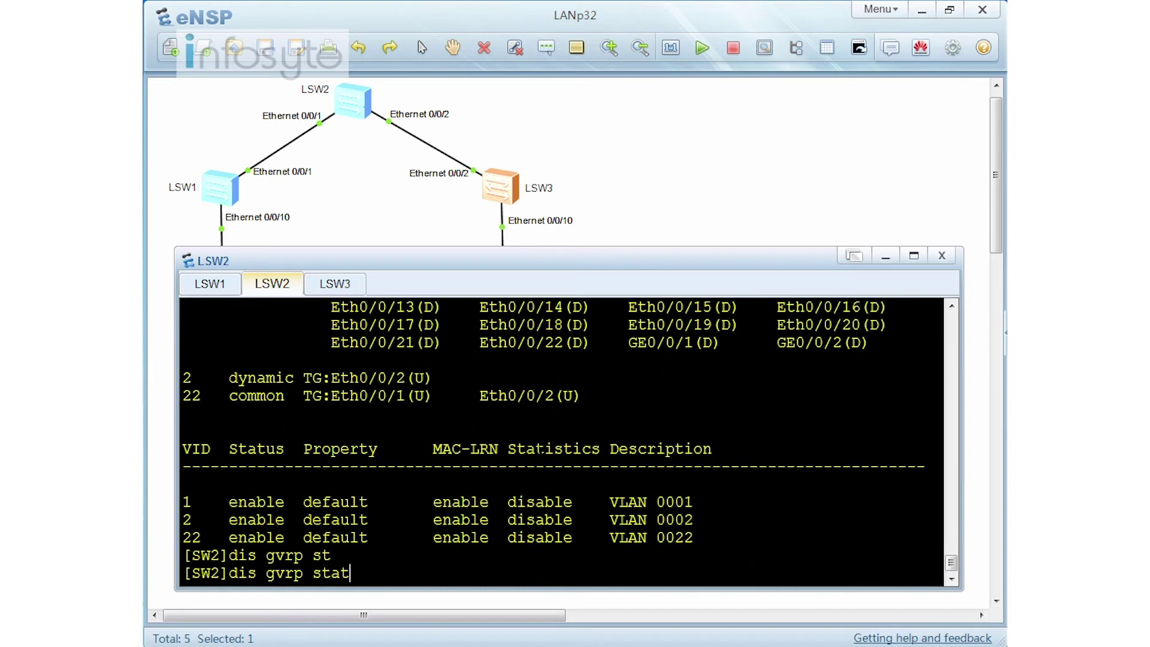
pyautogui.write('e')
pyautogui.press('Tab')
pyautogui.write('in')
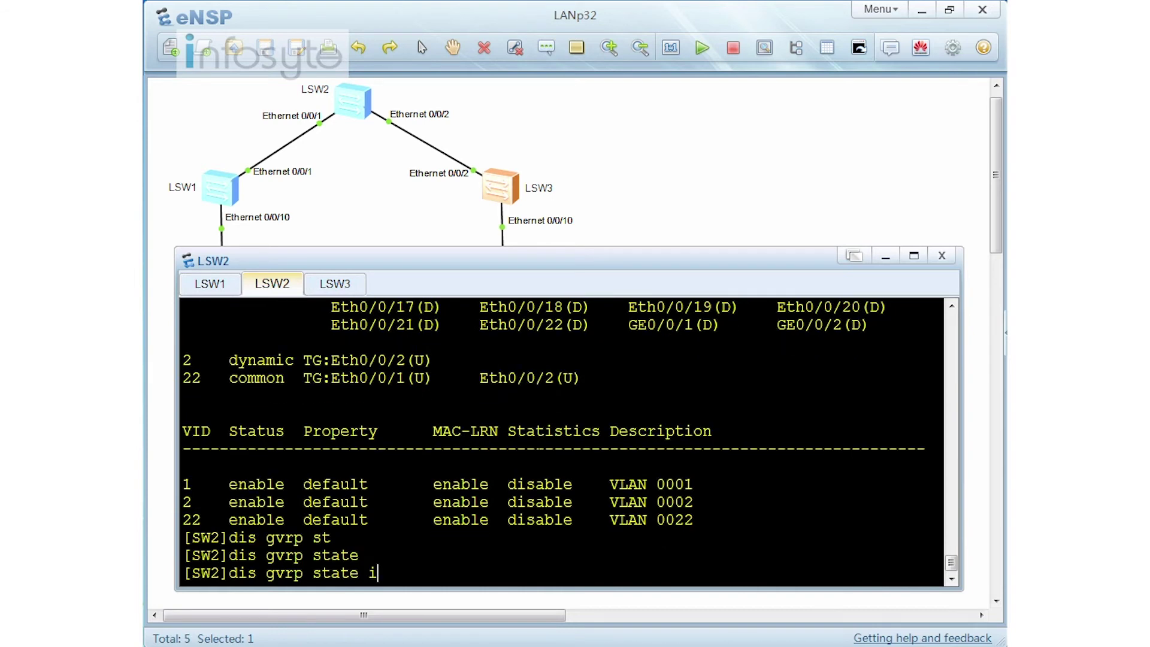
pyautogui.press('Tab')
pyautogui.write('e0/0/1 v')
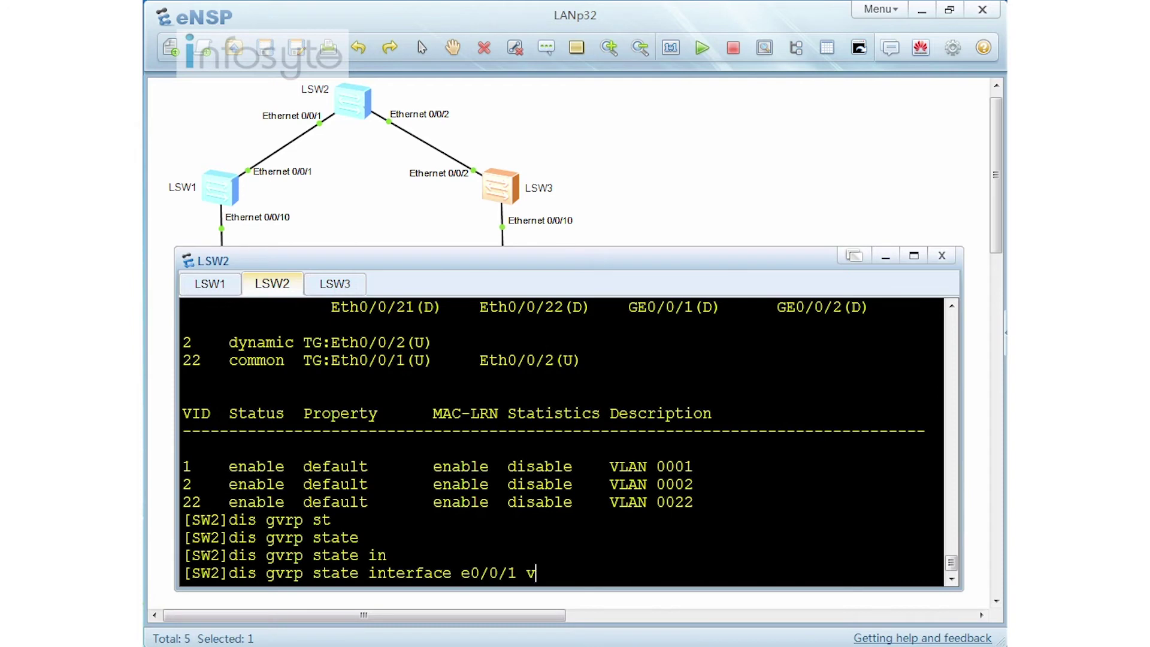
pyautogui.press('Tab')
pyautogui.write('2')
pyautogui.press('Return')
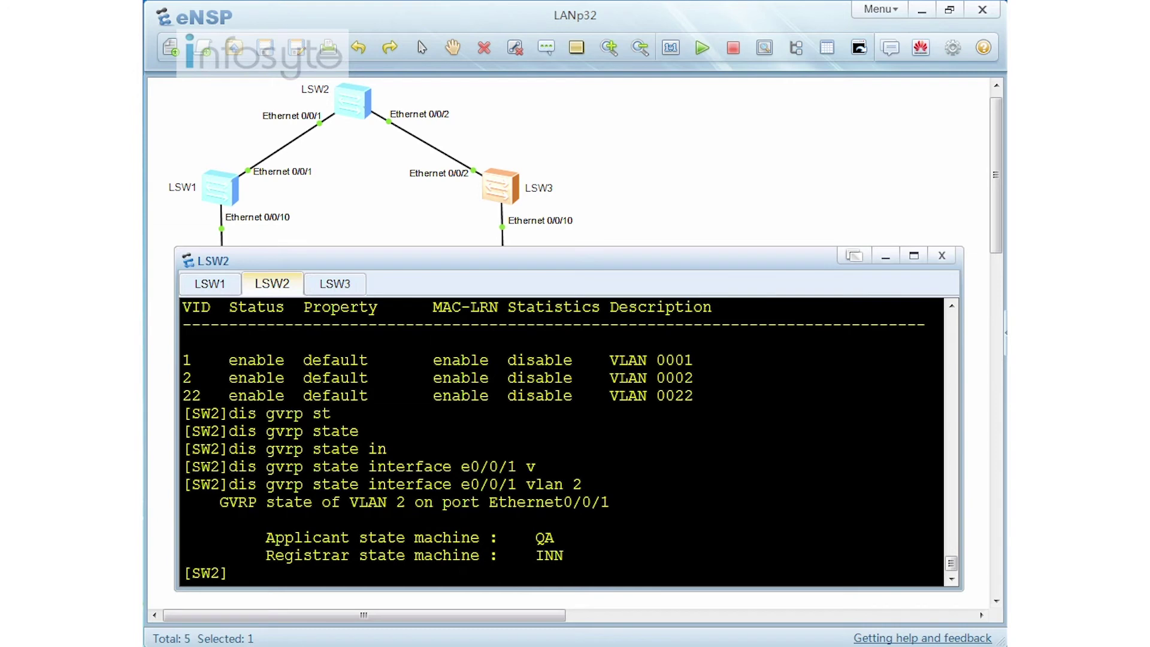
# List the GVRP display options on SW2, display the GVRP statistics, and examine the registration type of both ports
pyautogui.write('dis gvrp ?')
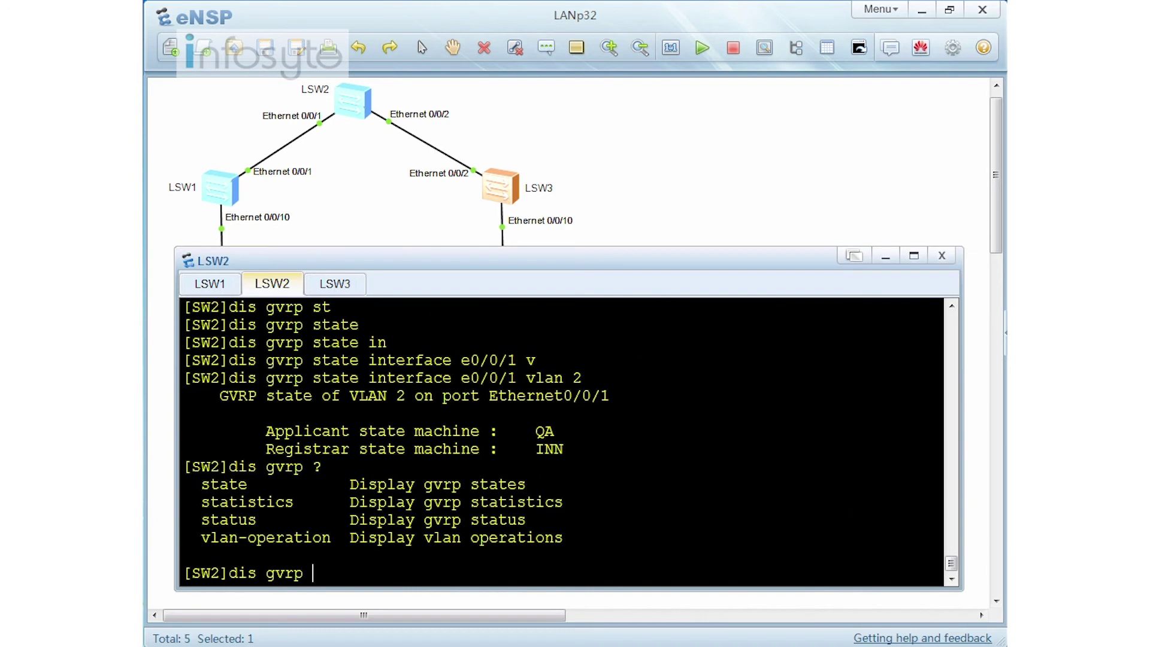
pyautogui.write('st')
pyautogui.press('Tab')
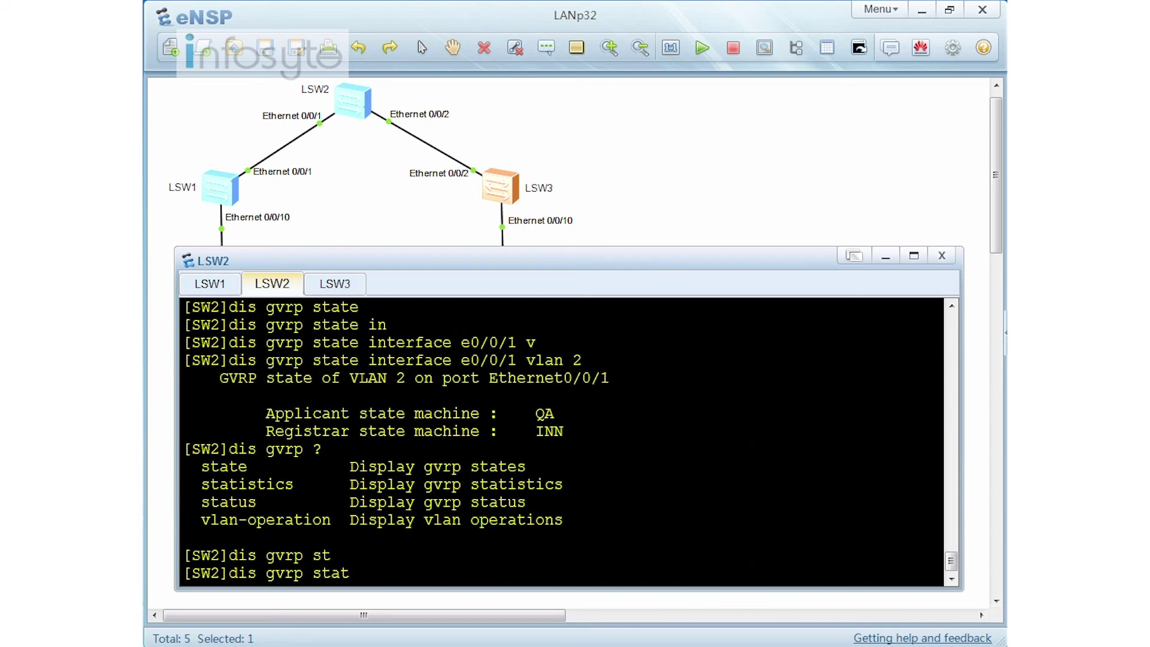
pyautogui.write('i')
pyautogui.press('Tab')
pyautogui.press('Return')
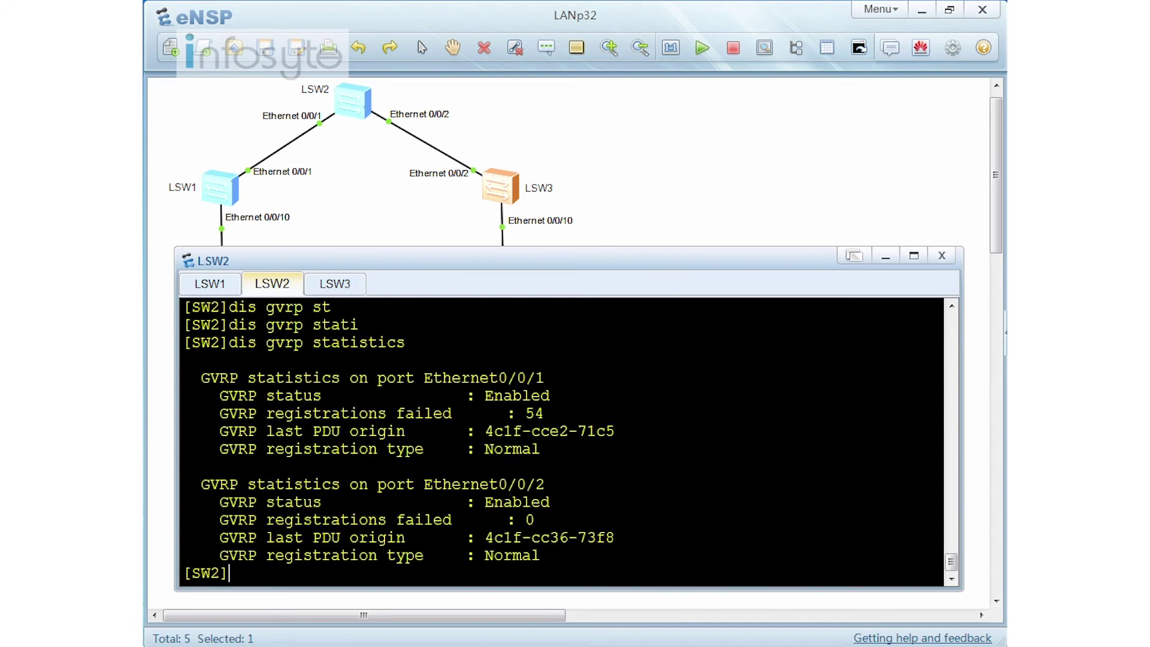
pyautogui.moveTo(541, 449); pyautogui.dragTo(466, 449)
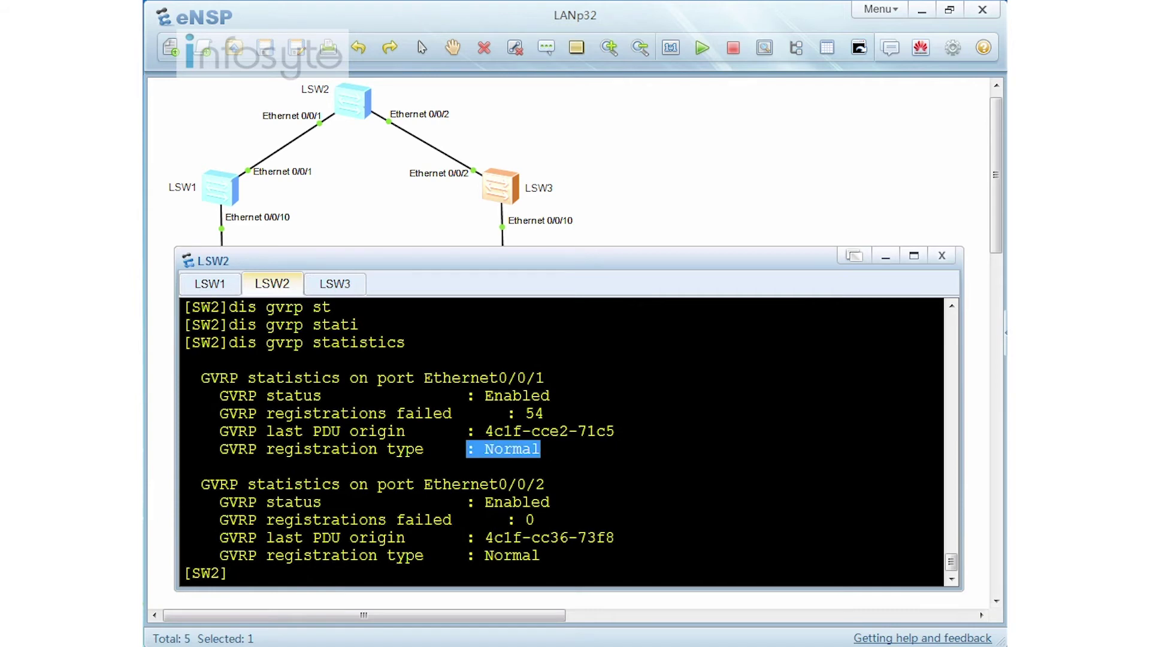
pyautogui.moveTo(542, 555); pyautogui.dragTo(468, 555)
pyautogui.click(468, 555)
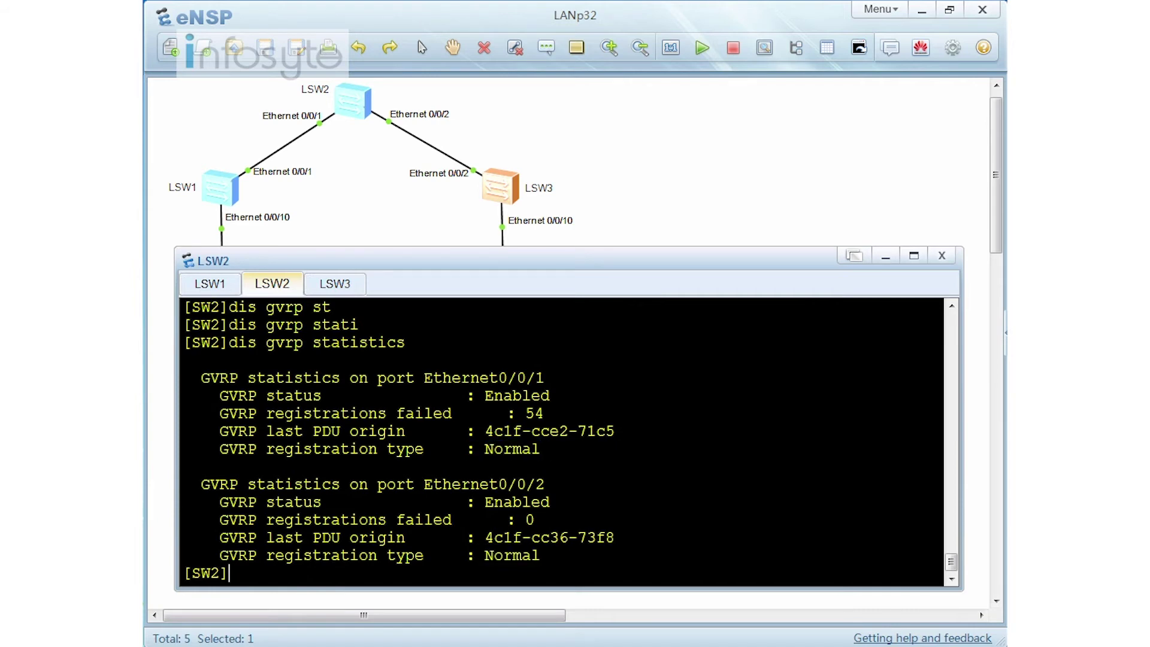
# Display the global GVRP status on SW2 after listing the available display options
pyautogui.write('dis gvrp ?sta')
pyautogui.press('Tab')
pyautogui.write('tu')
pyautogui.press('Tab')
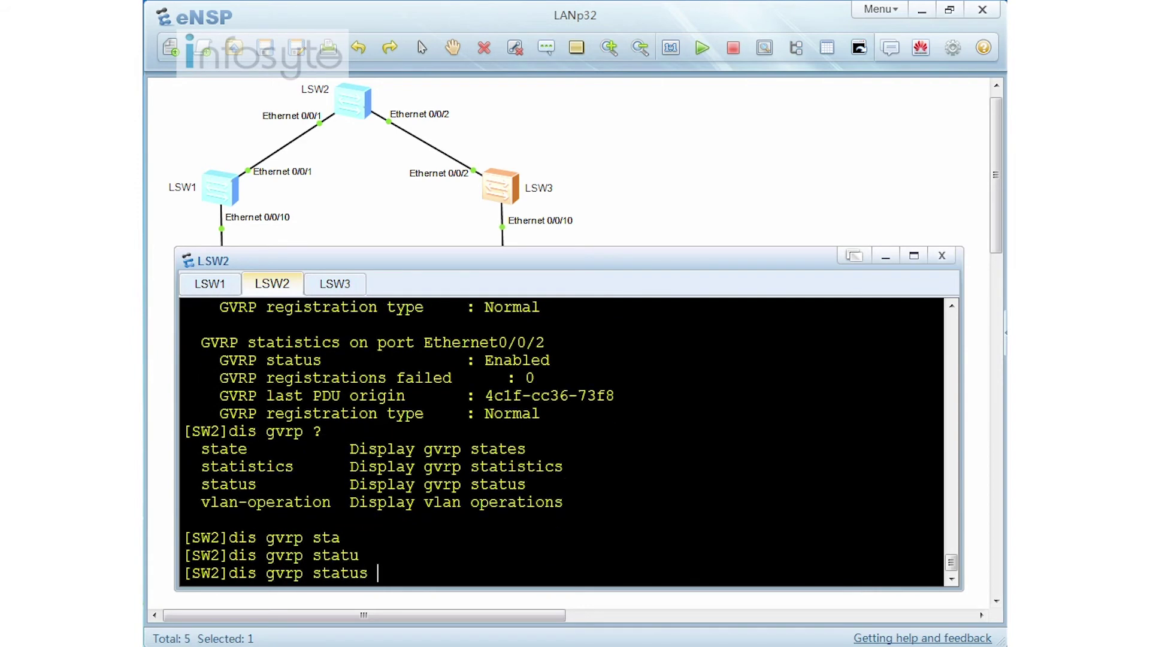
pyautogui.write('?')
pyautogui.press('Return')
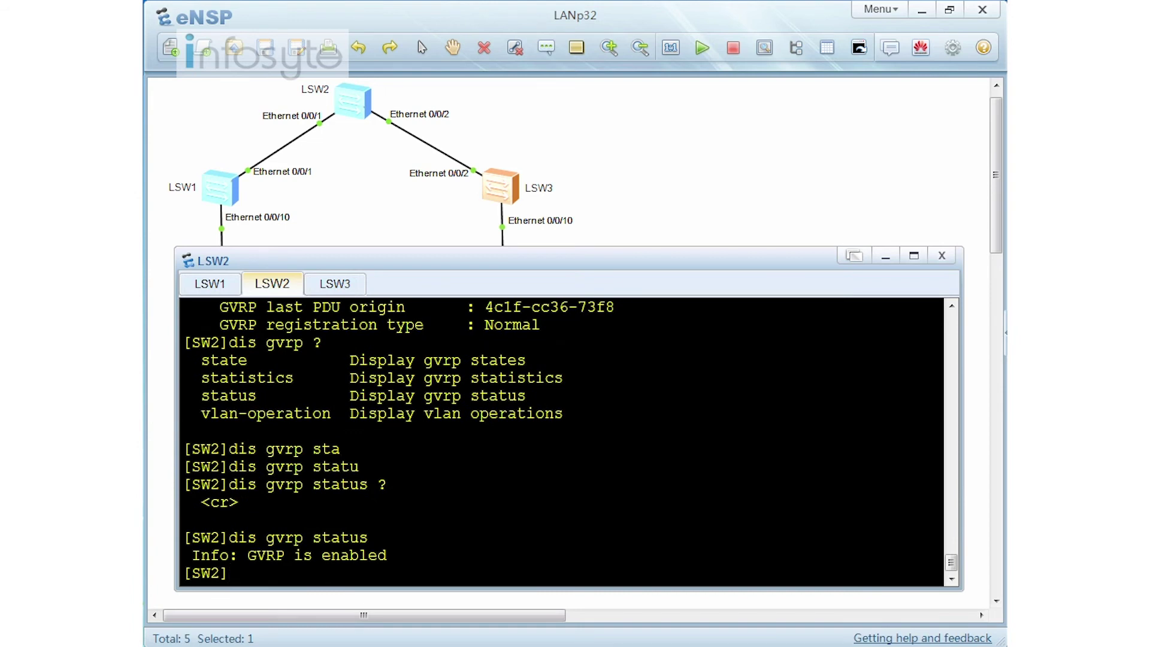
# List the GARP display options on SW2 and display the GARP statistics
pyautogui.write('dis gar')
pyautogui.write('p ?')
pyautogui.write('sta')
pyautogui.press('Tab')
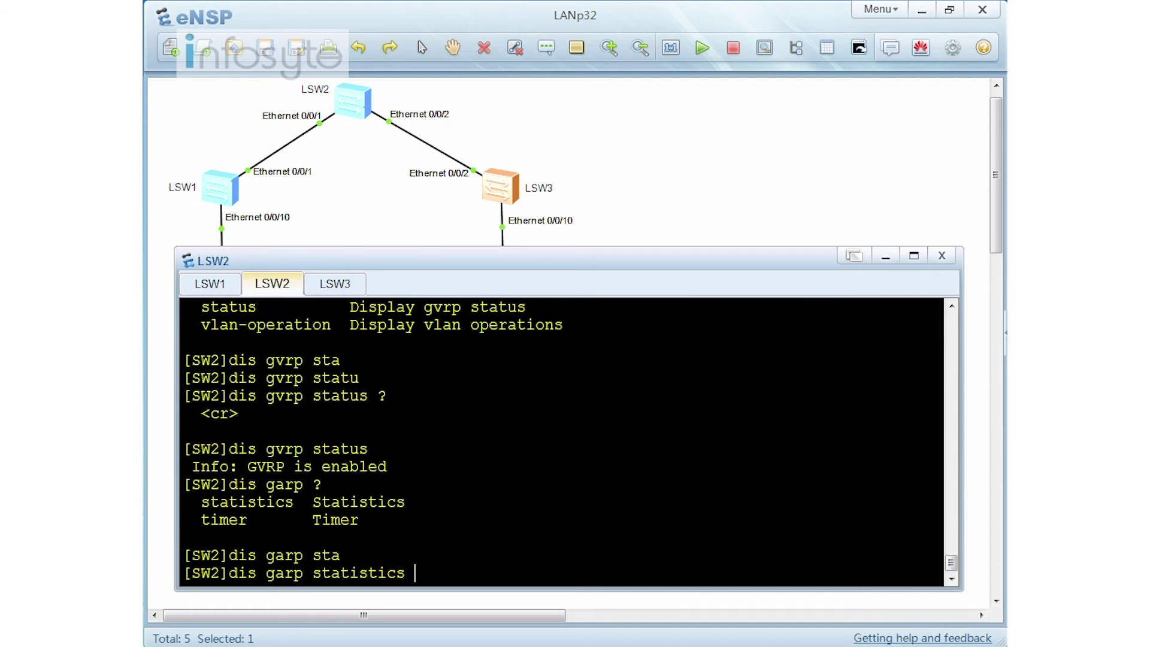
pyautogui.press('Return')
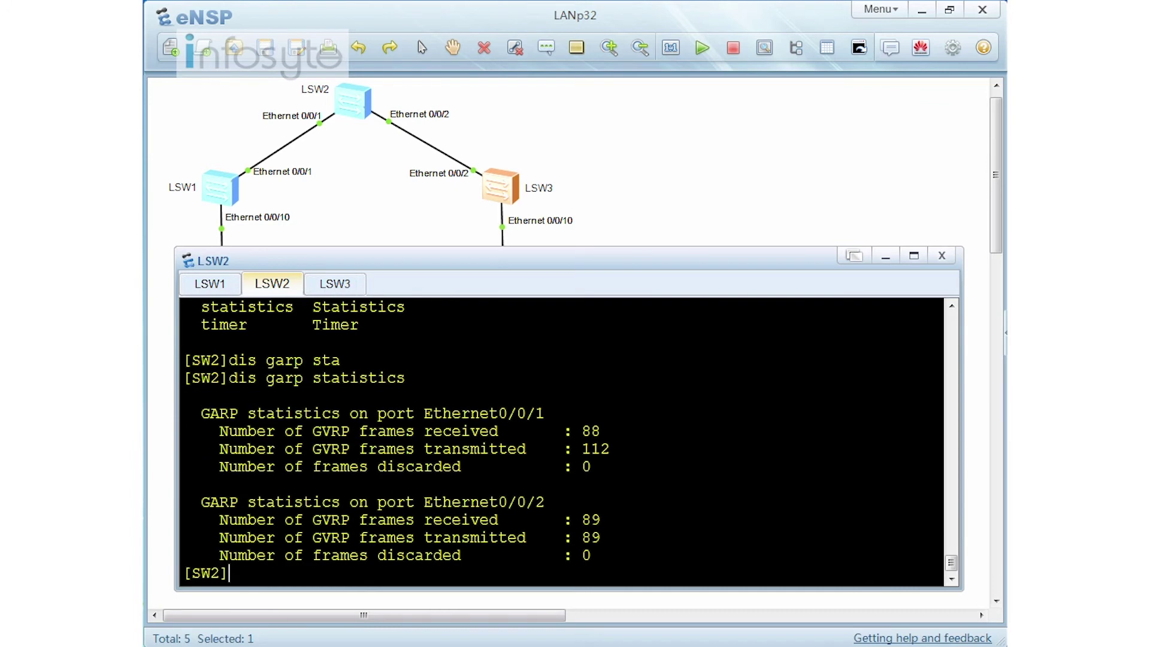
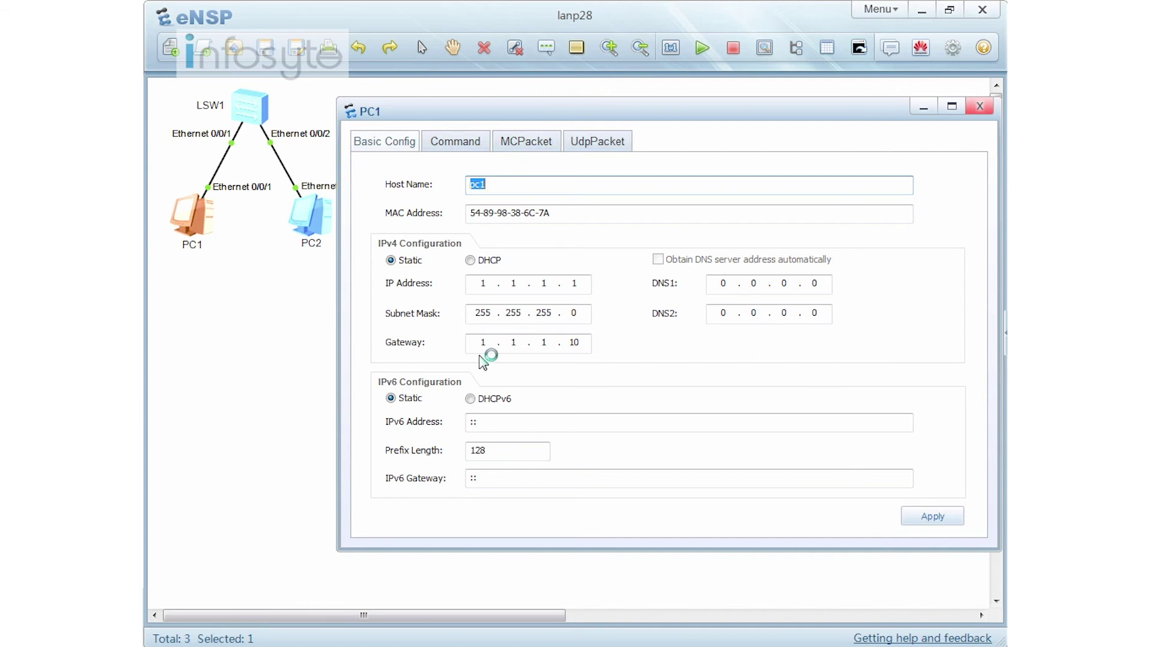
# Close PC1's configuration, then review PC2's basic IPv4 configuration and close it
pyautogui.click(980, 106)
pyautogui.click(324, 230)
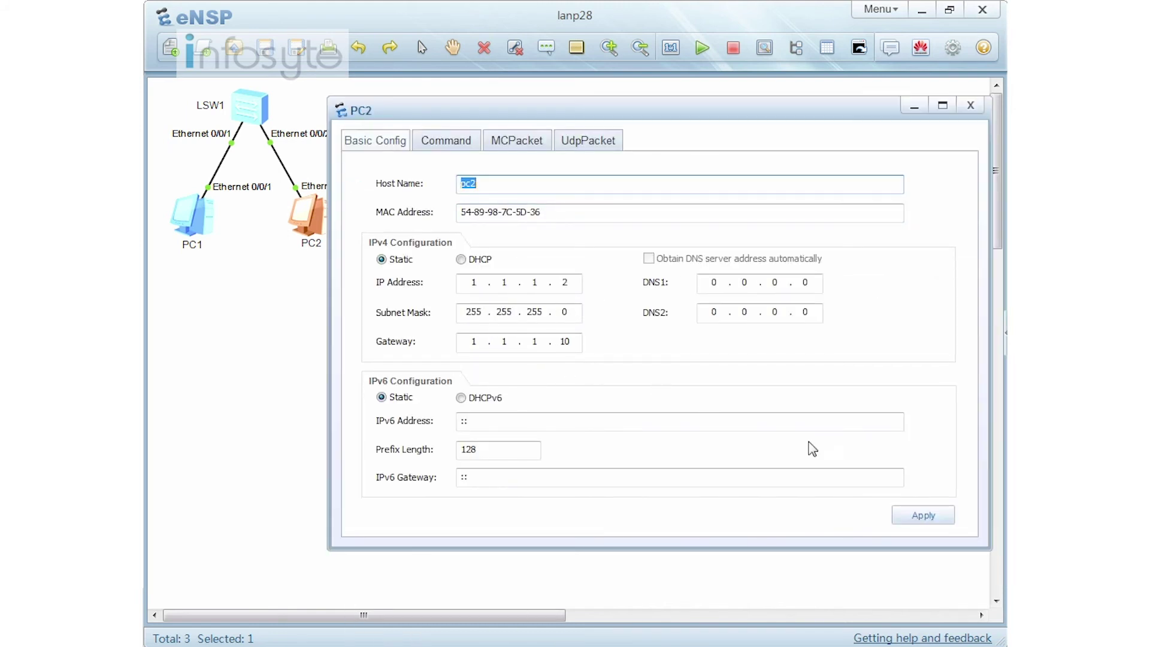
pyautogui.click(971, 105)
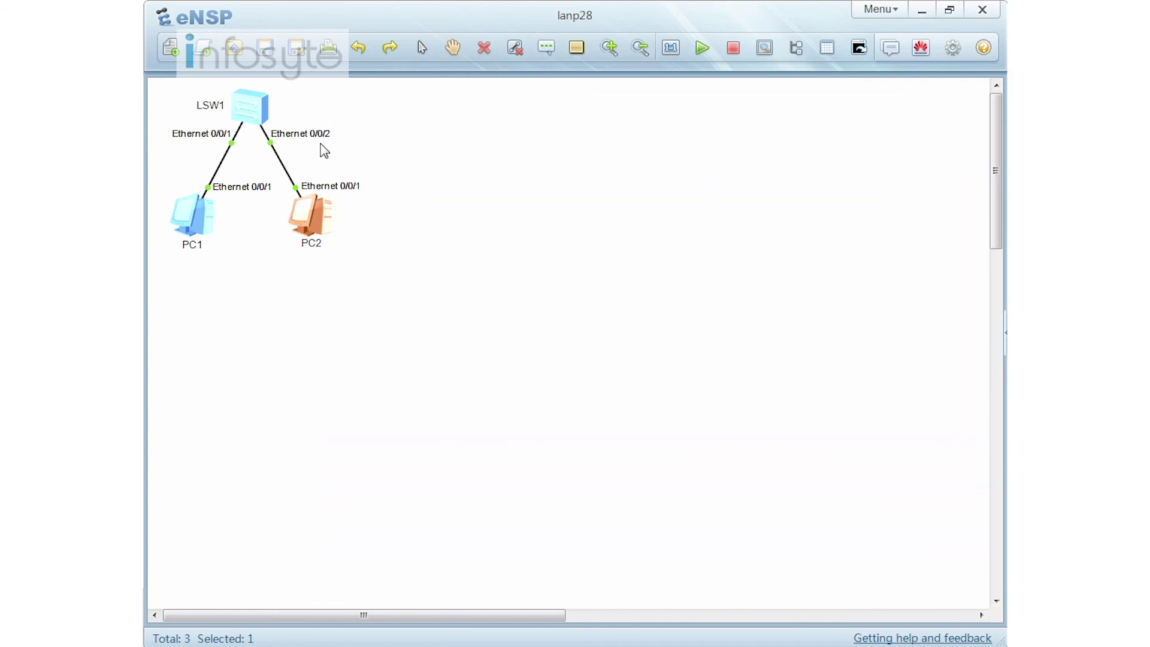
# Open the LSW1 console in the lanp28 topology and create VLAN 2 on SW1
pyautogui.doubleClick(262, 113)
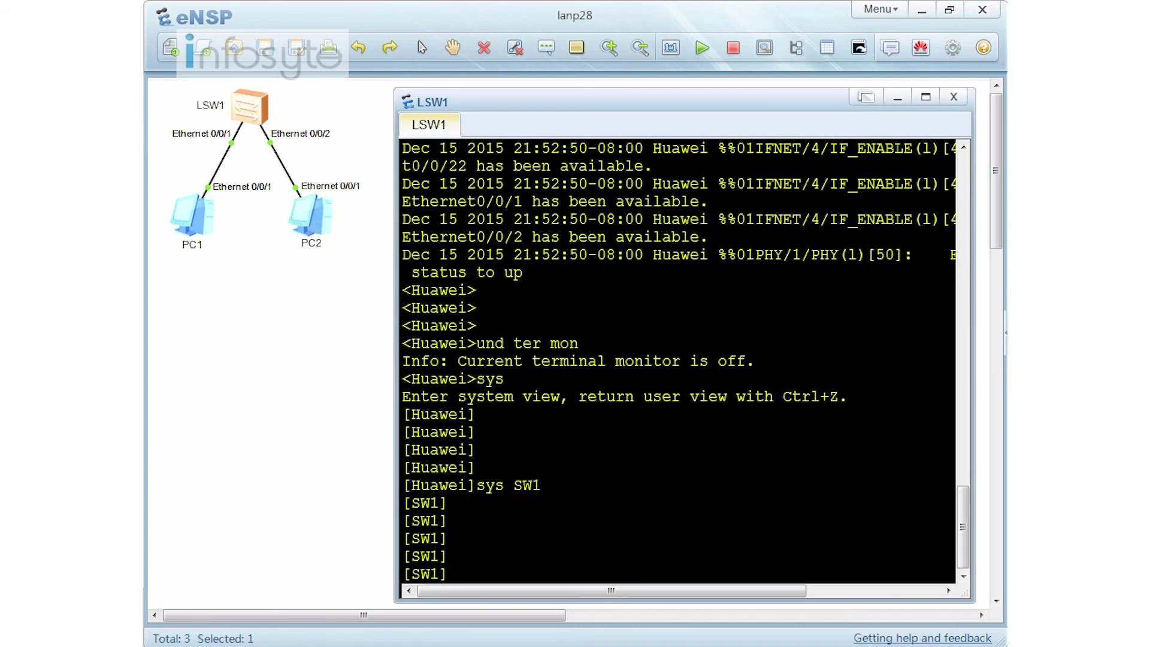
pyautogui.press('Return')
pyautogui.press('Return')
pyautogui.press('Return')
pyautogui.press('Return')
pyautogui.write('vlan ')
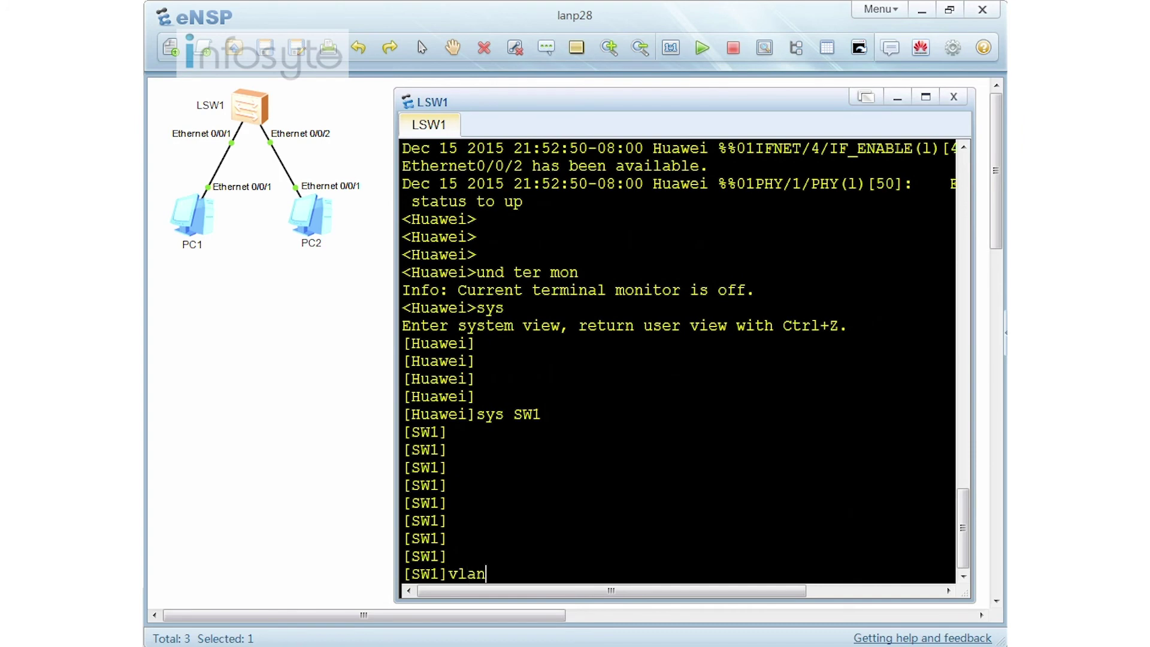
pyautogui.write('2')
pyautogui.press('Return')
# Display SW1's VLAN table from the VLAN 2 view and return to the system view
pyautogui.write('dis vlan')
pyautogui.press('Return')
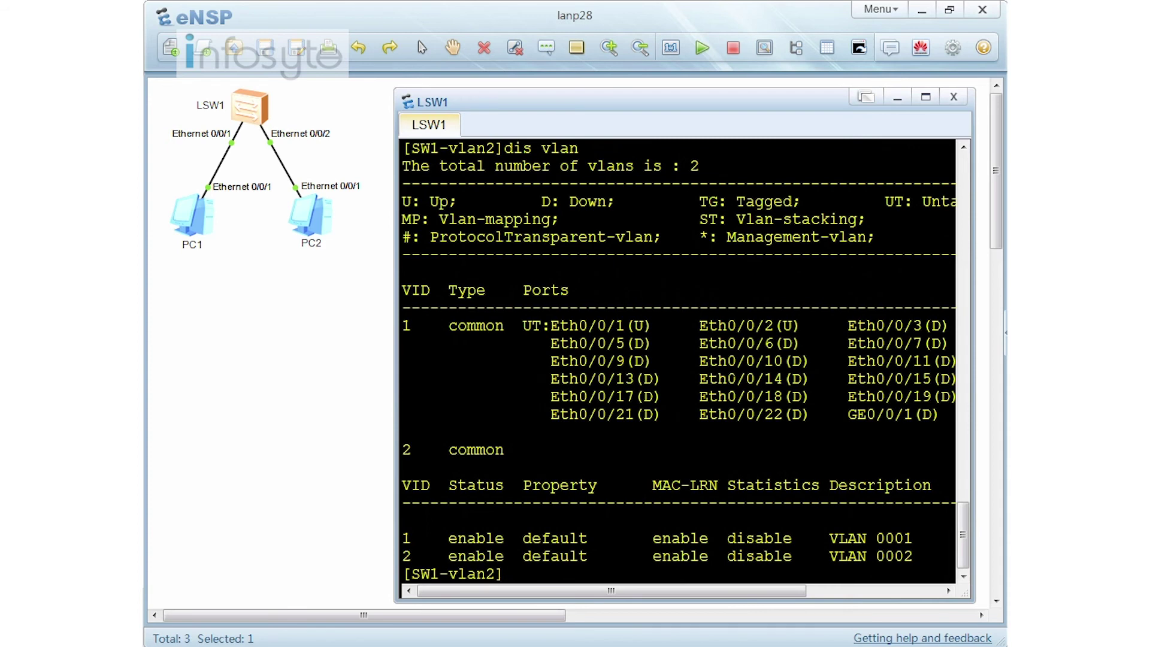
pyautogui.write('q')
pyautogui.press('Return')
pyautogui.press('Return')
pyautogui.press('Return')
pyautogui.press('Return')
pyautogui.press('Return')
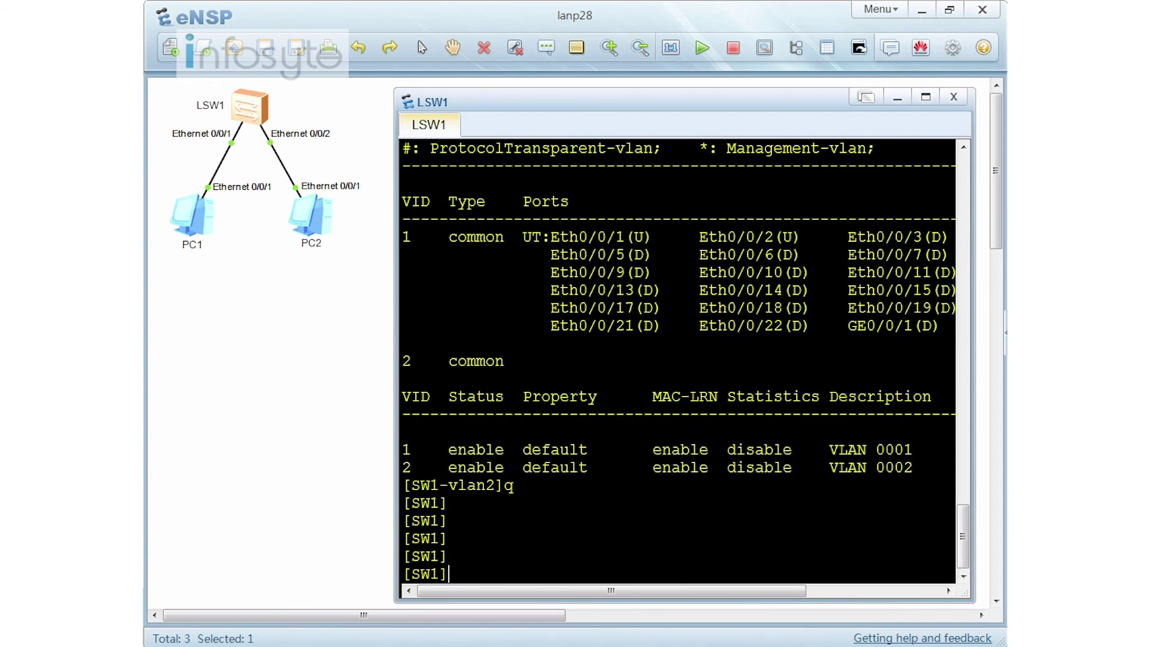
# Set the link type of SW1's interface e0/0/1 to access
pyautogui.write('int e0/0/1')
pyautogui.press('Return')
pyautogui.write('port li')
pyautogui.press('Tab')
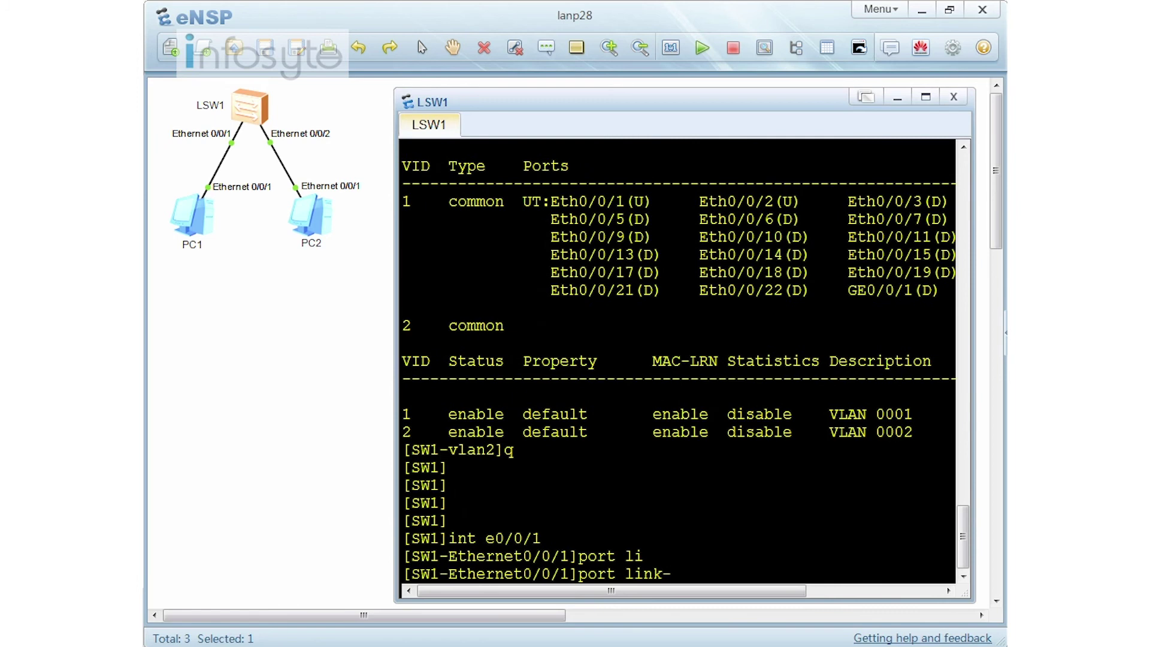
pyautogui.write('t')
pyautogui.press('Tab')
pyautogui.write('a')
pyautogui.press('Return')
# Assign SW1's Ethernet0/0/1 to default VLAN 2
pyautogui.write('port d')
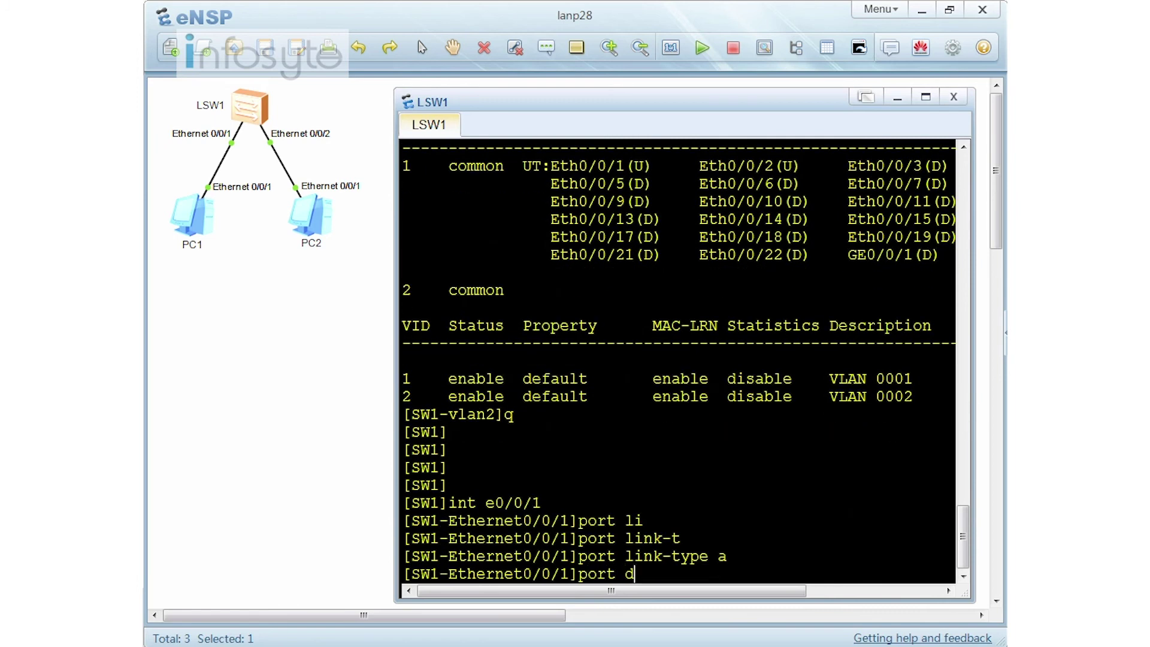
pyautogui.write('e')
pyautogui.press('Tab')
pyautogui.write('v 2')
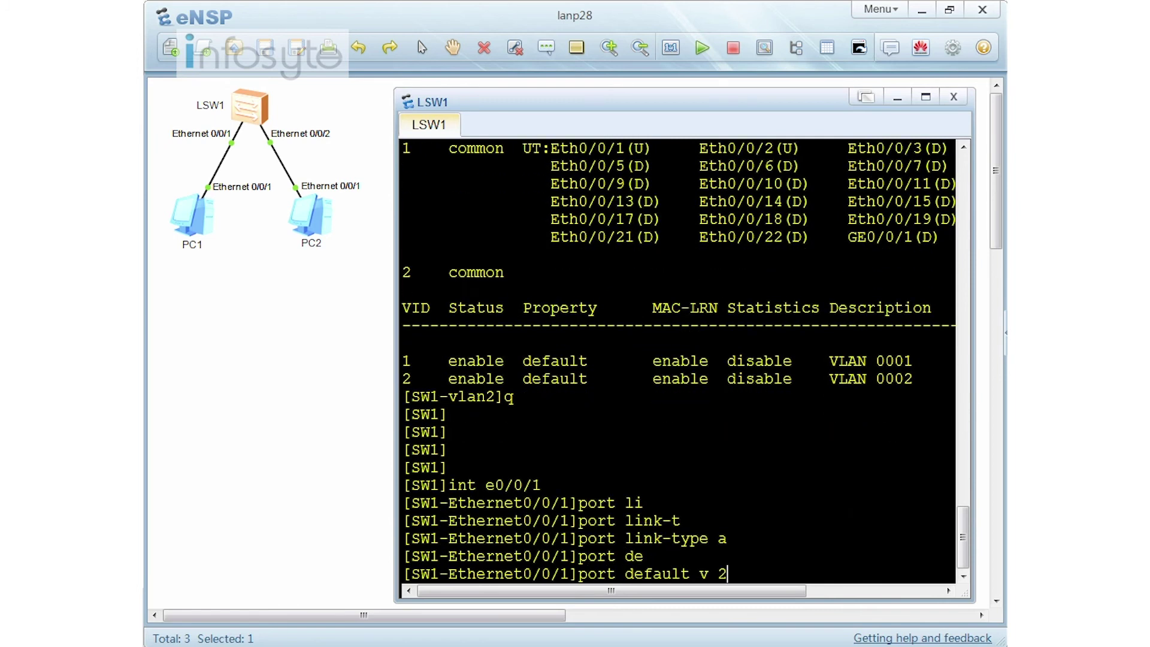
pyautogui.press('Tab')
pyautogui.press('Return')
pyautogui.press('Return')
pyautogui.press('Return')
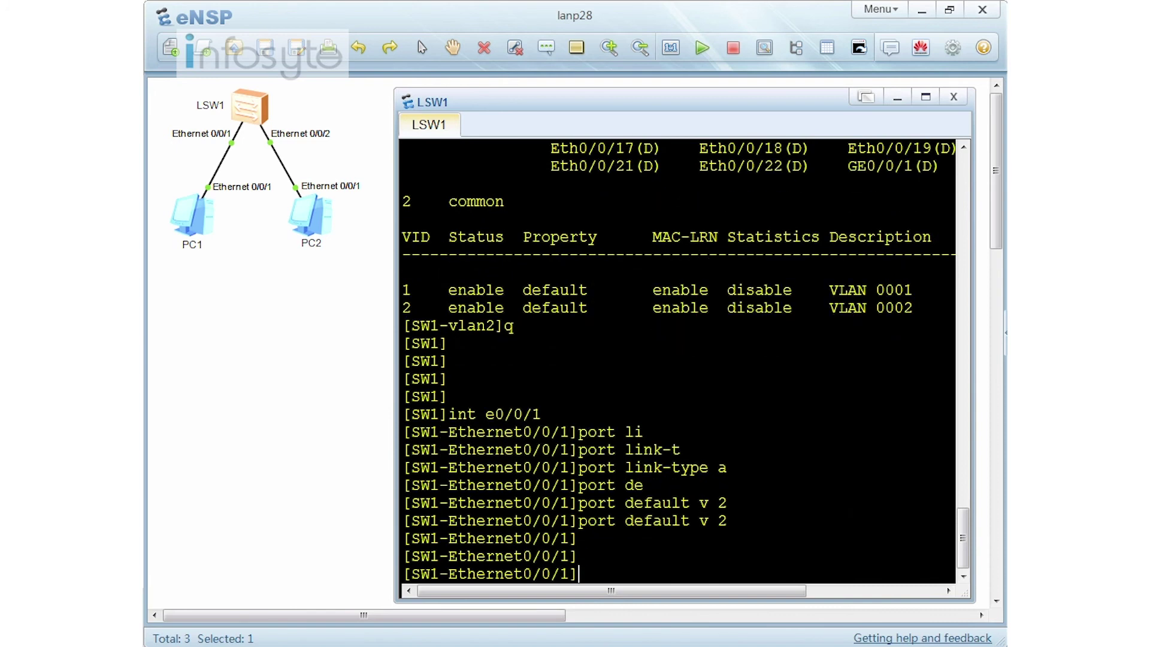
# Set the link type of SW1's interface e0/0/2 to access
pyautogui.write('int e0/0/2')
pyautogui.press('Return')
pyautogui.write('port li')
pyautogui.press('Tab')
pyautogui.write('t')
pyautogui.press('Tab')
pyautogui.write('a')
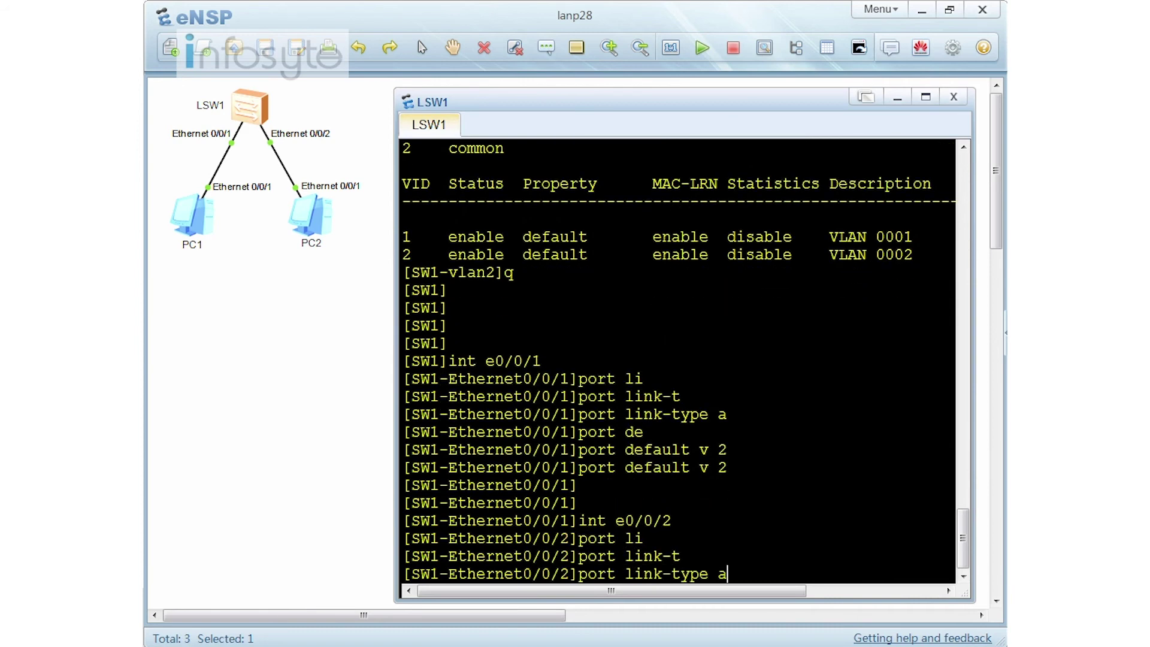
pyautogui.press('Tab')
pyautogui.press('Return')
# Assign SW1's Ethernet0/0/2 to default VLAN 2 and return to the system view
pyautogui.write('port de')
pyautogui.press('Tab')
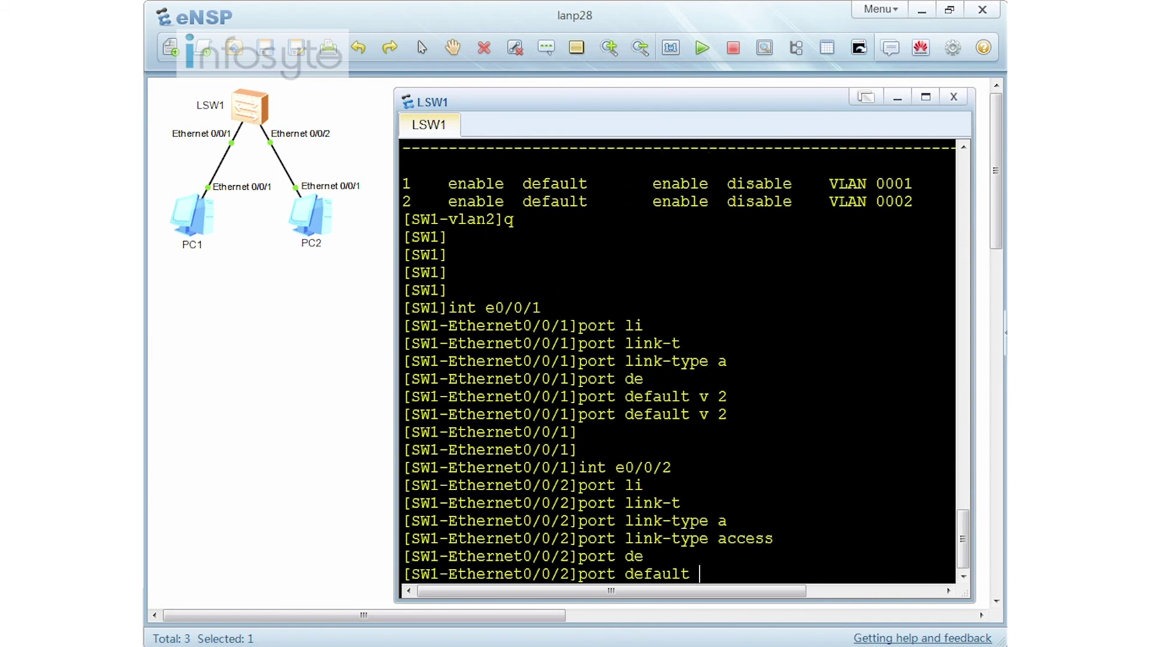
pyautogui.write('v')
pyautogui.press('Tab')
pyautogui.write('2')
pyautogui.press('Return')
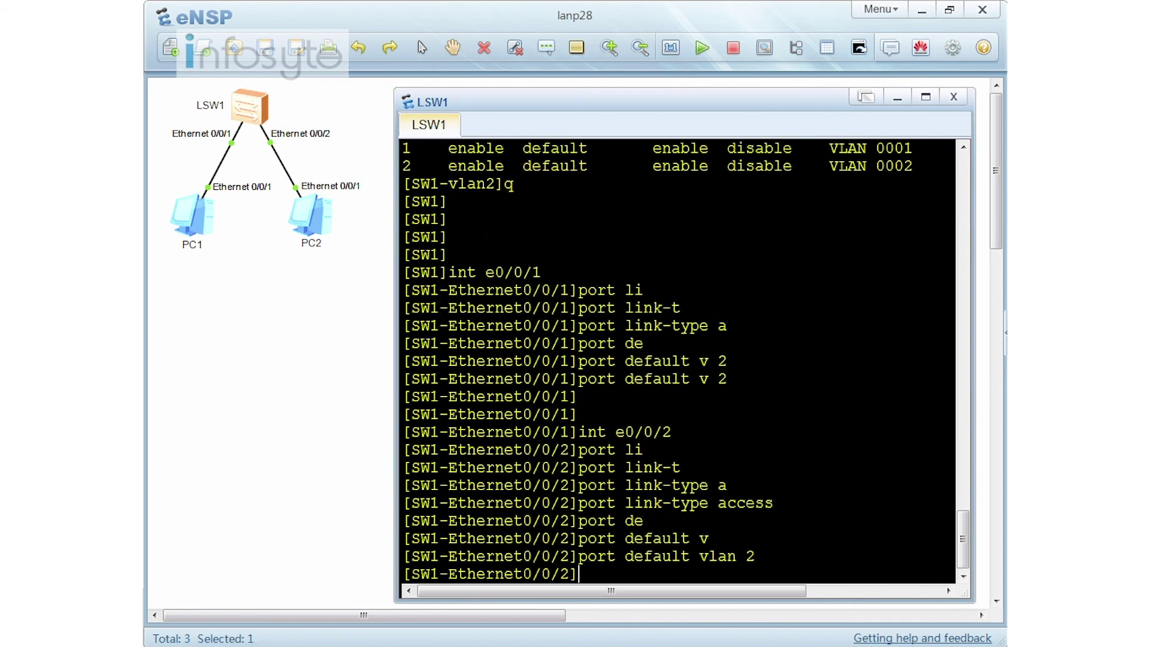
pyautogui.write('q')
pyautogui.press('Return')
pyautogui.press('Return')
pyautogui.press('Return')
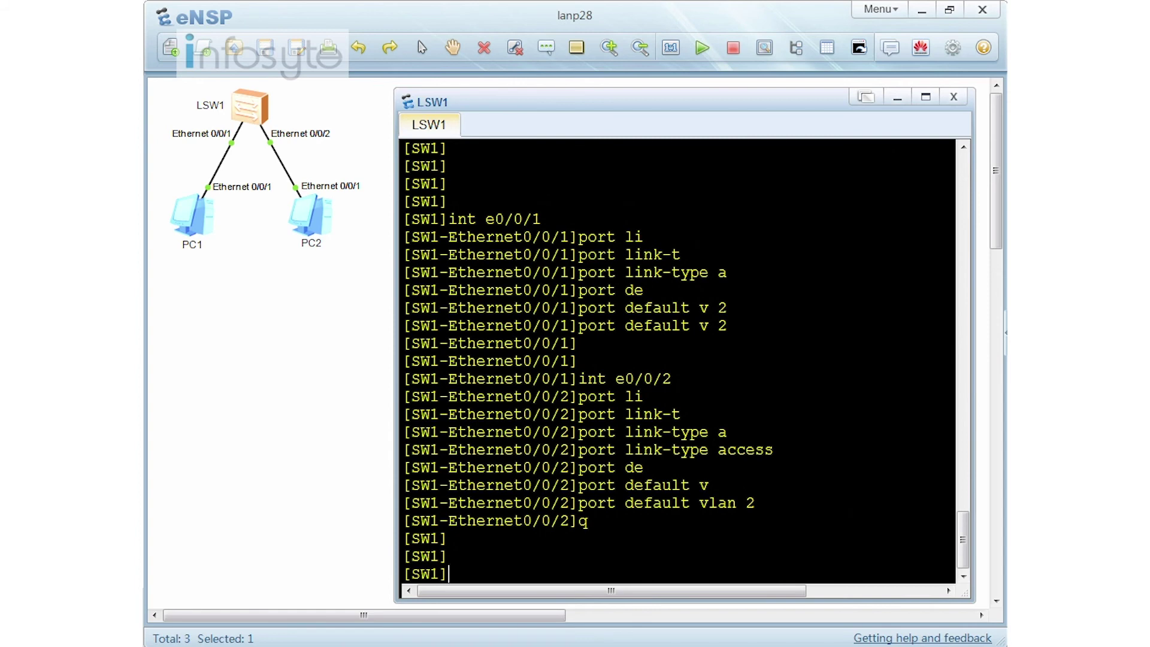
pyautogui.press('Return')
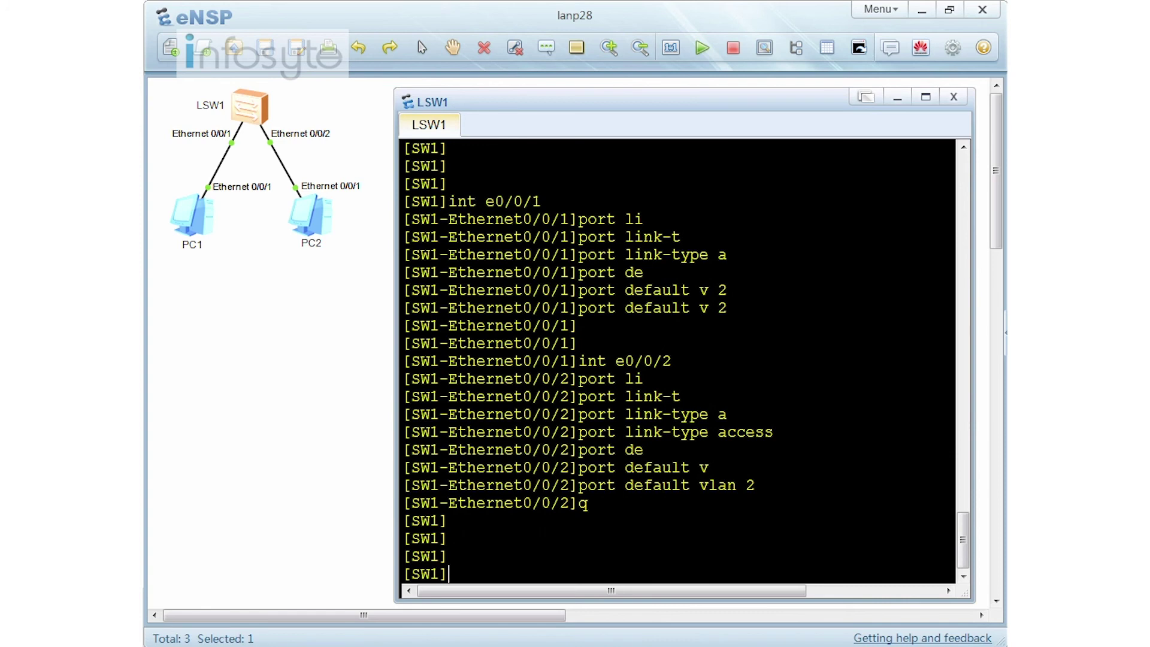
# Enable port isolation on SW1's interface e0/0/1 in isolate group 1
pyautogui.write('int e0/0/1')
pyautogui.press('Return')
pyautogui.write('port')
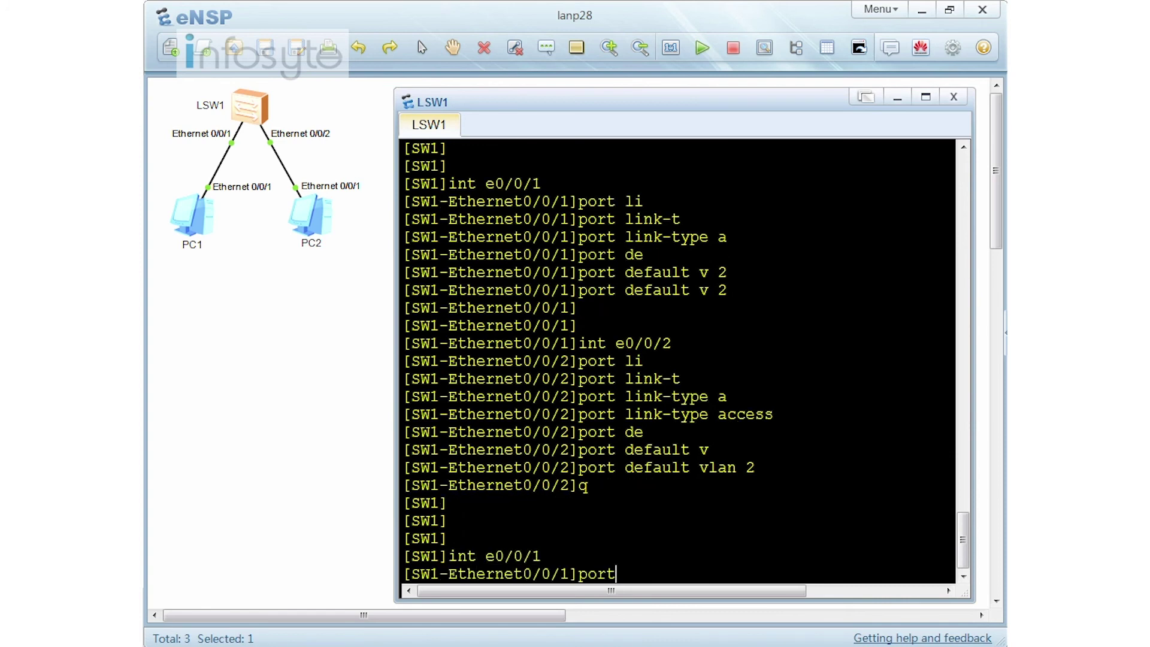
pyautogui.write('-o')
pyautogui.press('Tab')
pyautogui.press('BackSpace')
pyautogui.write('o')
pyautogui.press('BackSpace')
pyautogui.write('i')
pyautogui.press('Tab')
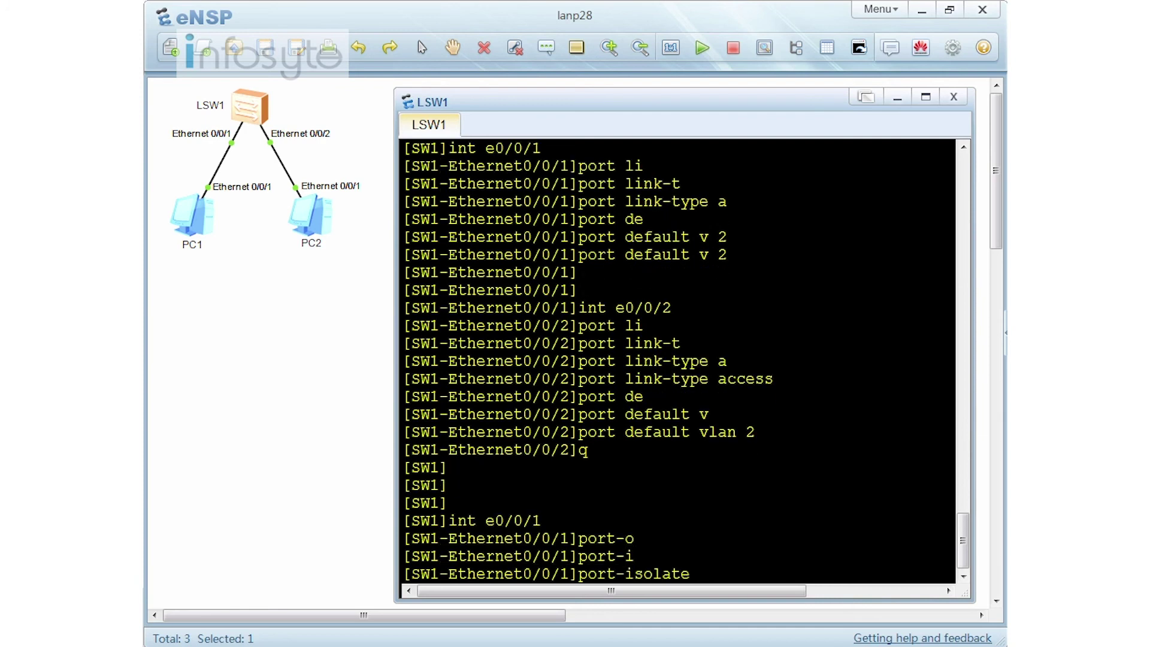
pyautogui.write('en')
pyautogui.press('Tab')
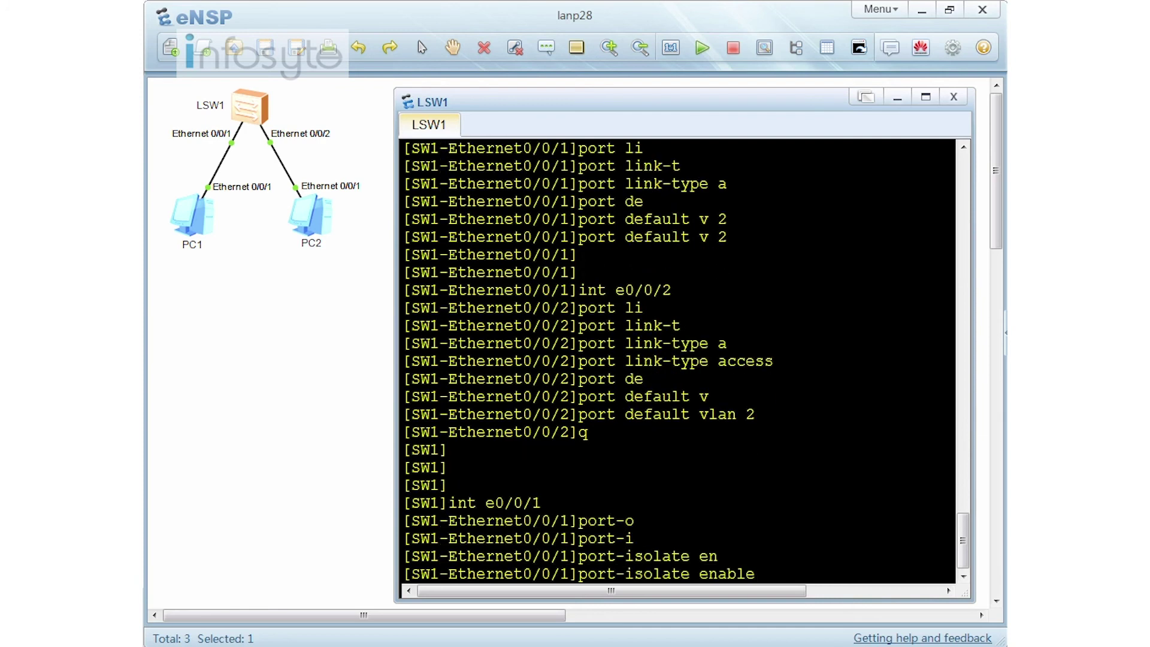
pyautogui.write('g')
pyautogui.press('Tab')
pyautogui.press('Return')
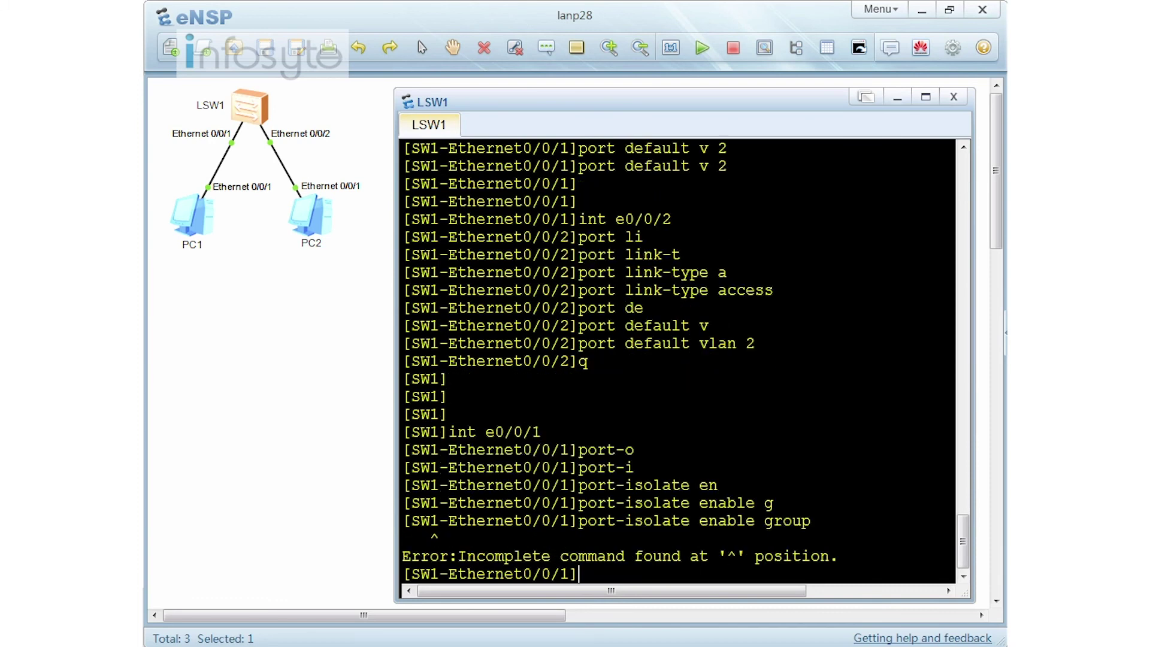
pyautogui.write('1')
pyautogui.press('Return')
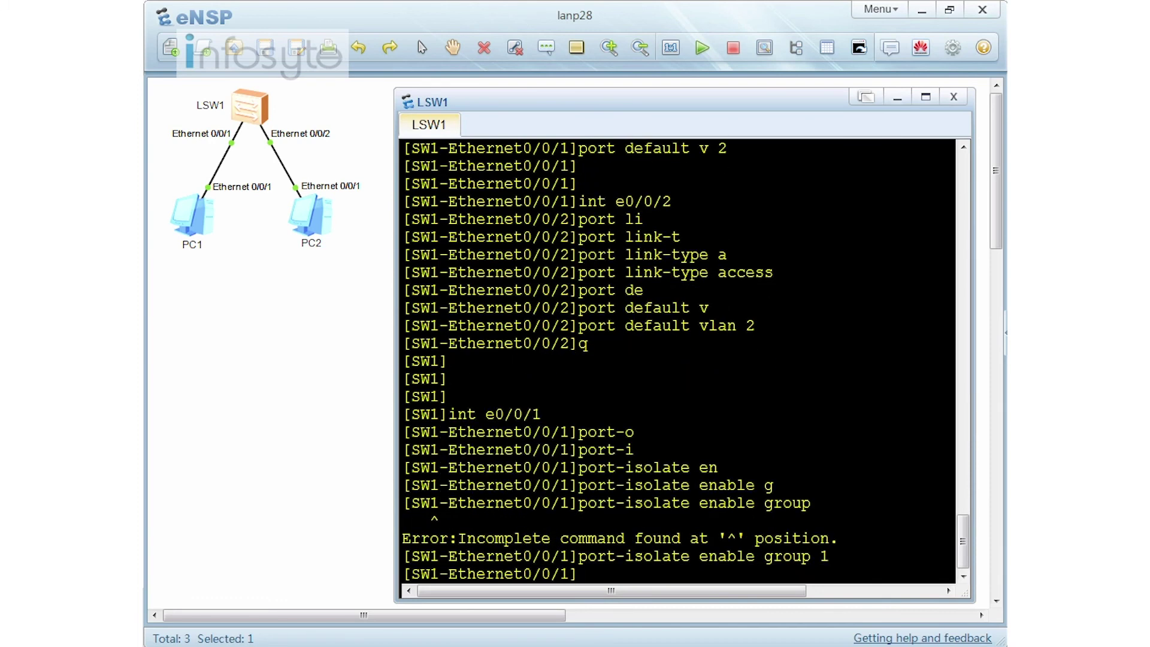
# Enable port isolation on SW1's interface e0/0/2 in isolate group 1 and return to the system view
pyautogui.write('int e0/0/2')
pyautogui.press('Return')
pyautogui.press('Return')
pyautogui.press('Return')
pyautogui.press('Up')
pyautogui.press('Up')
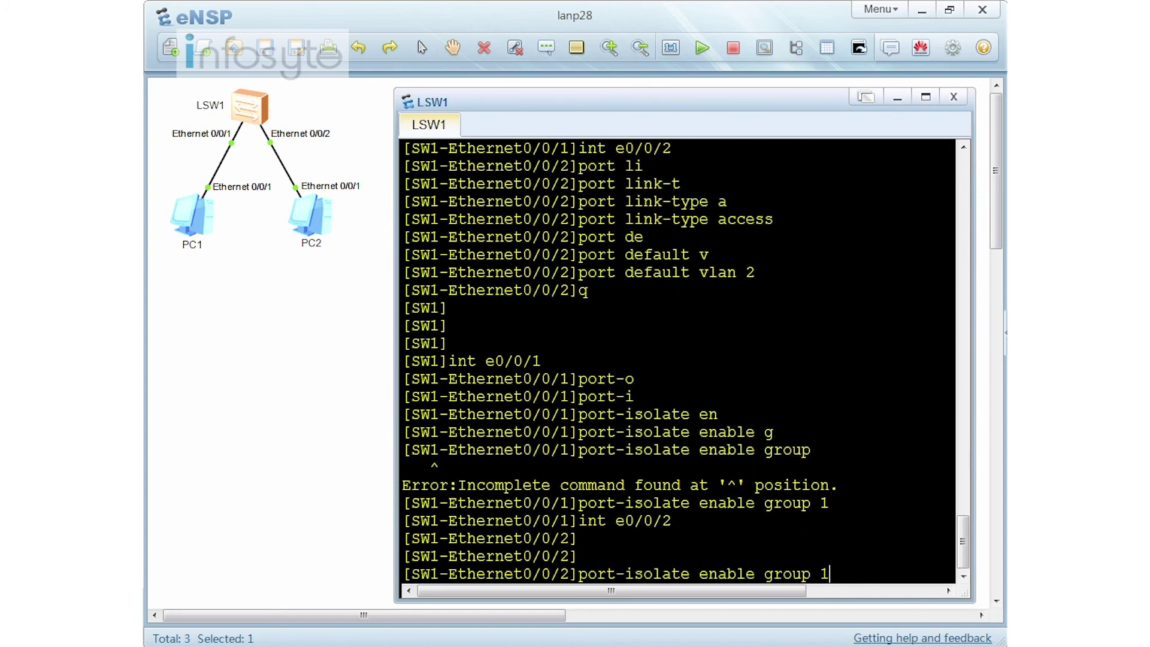
pyautogui.press('Return')
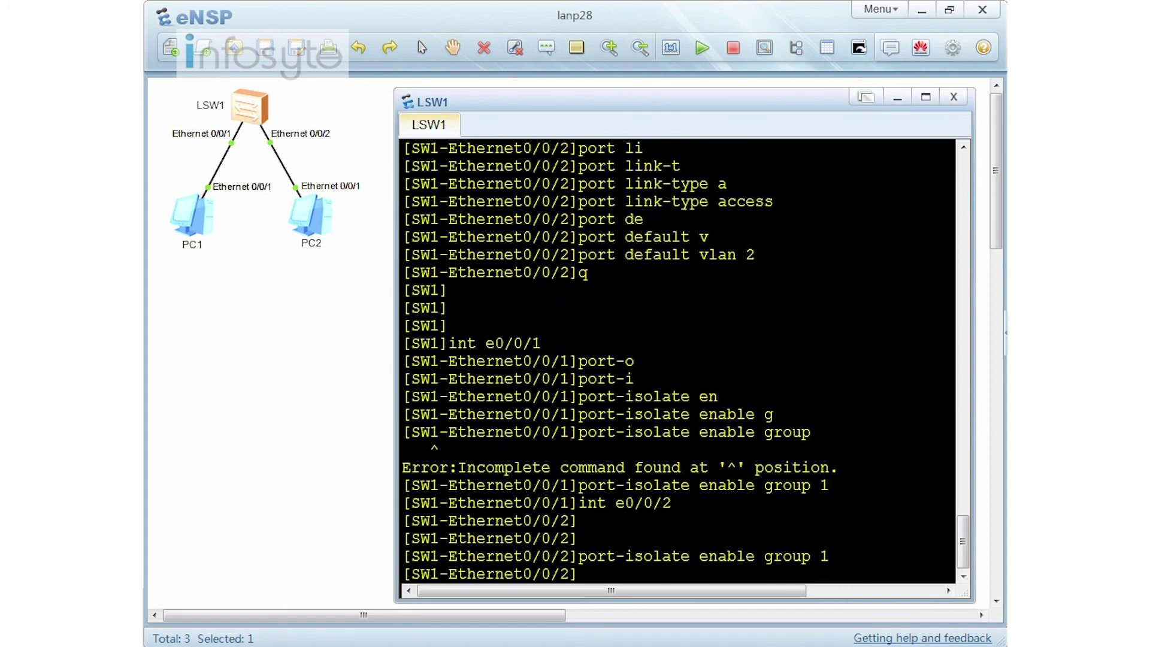
pyautogui.write('q')
pyautogui.press('Return')
pyautogui.press('Return')
pyautogui.press('Return')
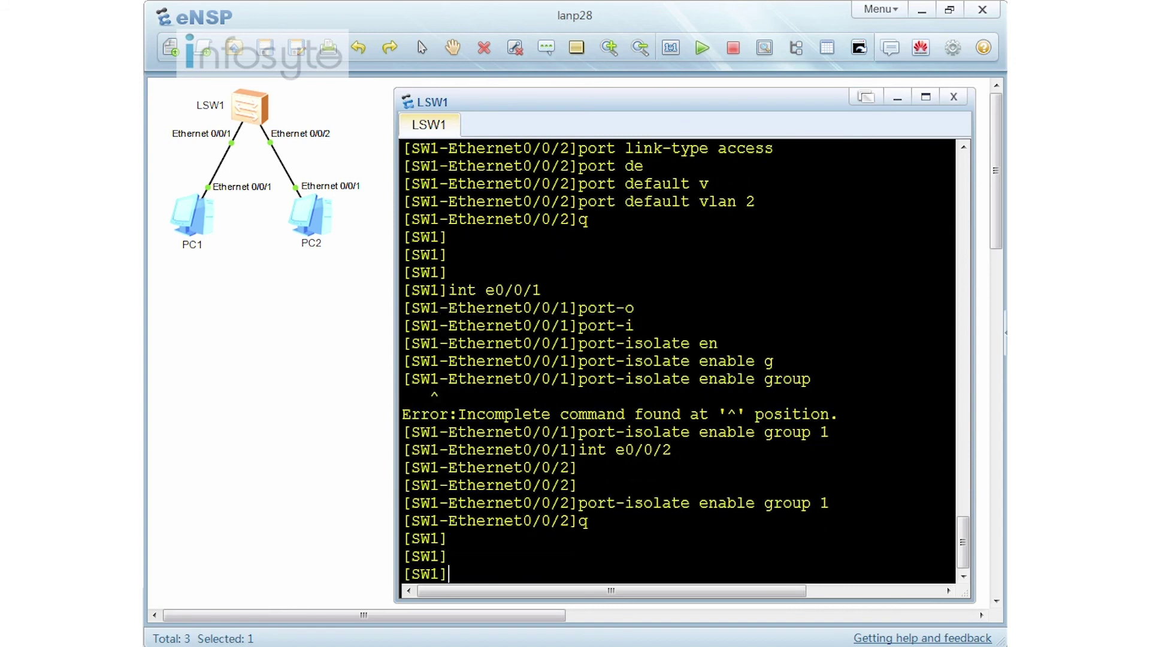
# Test connectivity from PC1 by pinging 1.1.1.2, and close the PC1 window
pyautogui.doubleClick(189, 230)
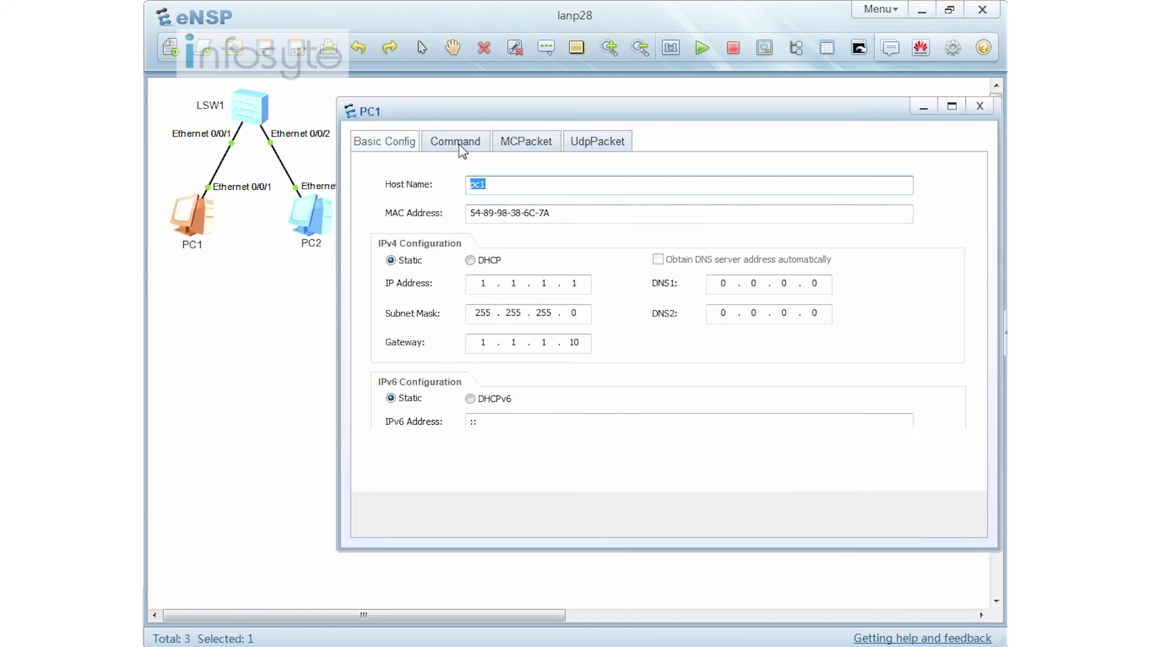
pyautogui.click(459, 144)
pyautogui.write('ping 1.1.1.2')
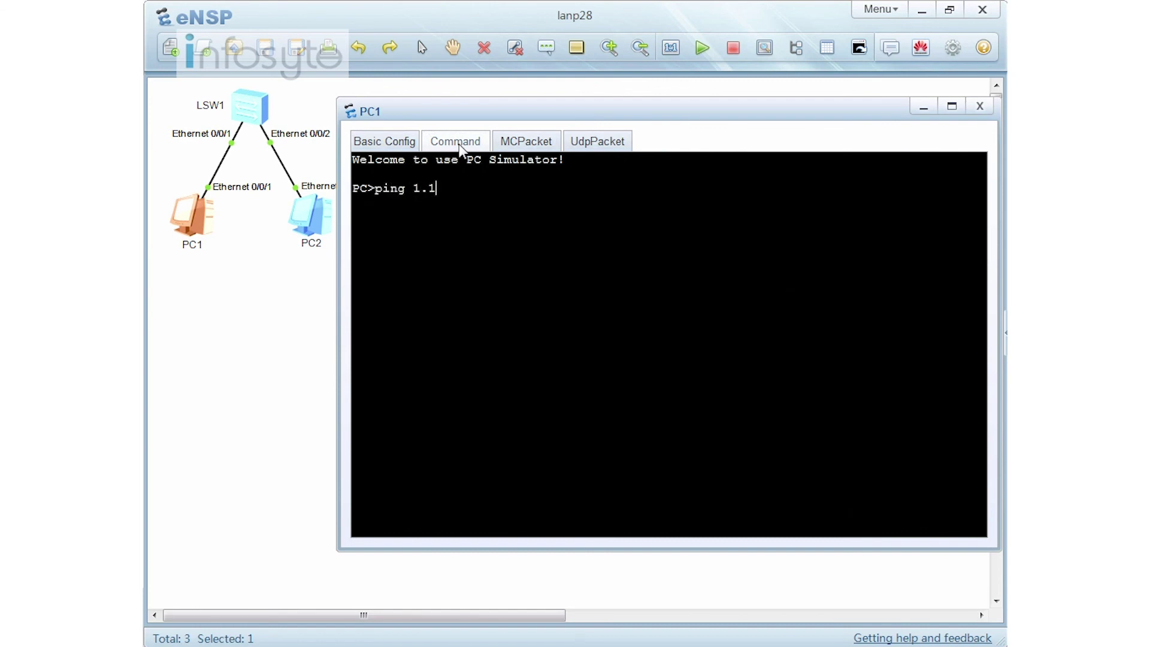
pyautogui.press('Return')
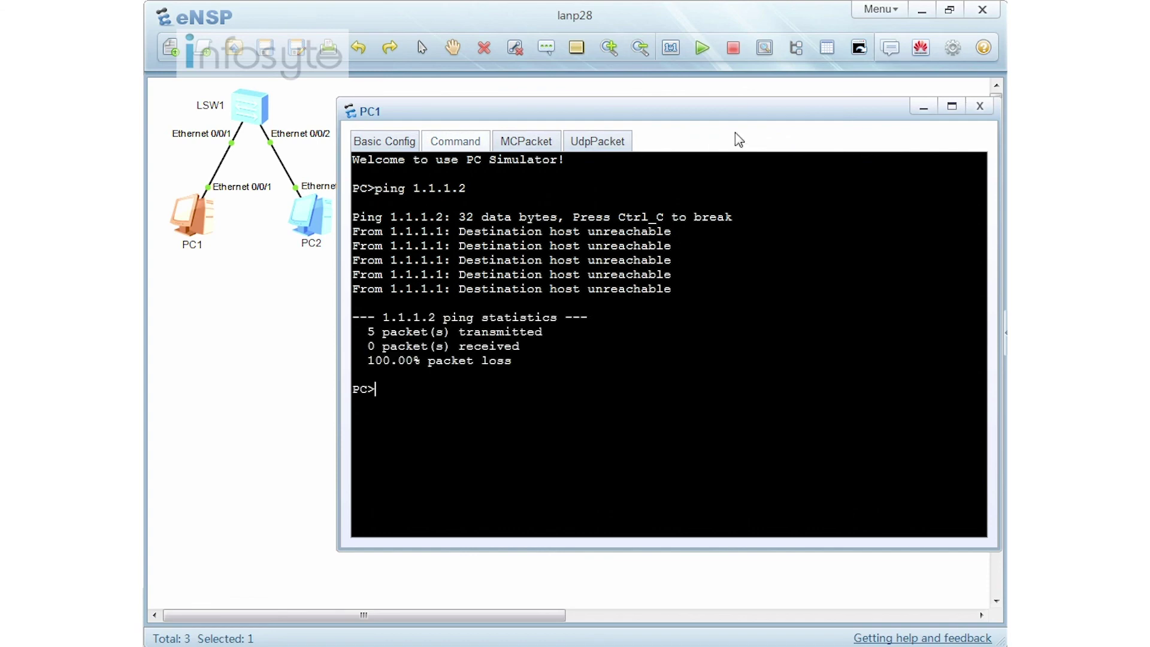
pyautogui.click(980, 106)
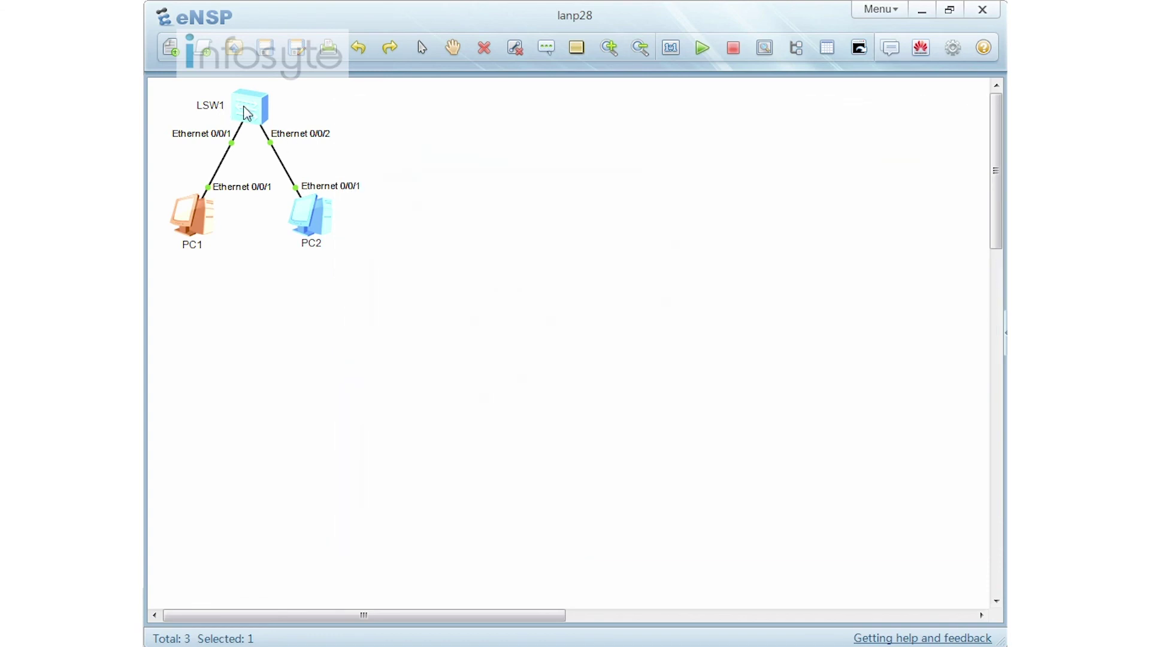
# Reopen the LSW1 console and display the brief IP interface summary
pyautogui.doubleClick(238, 115)
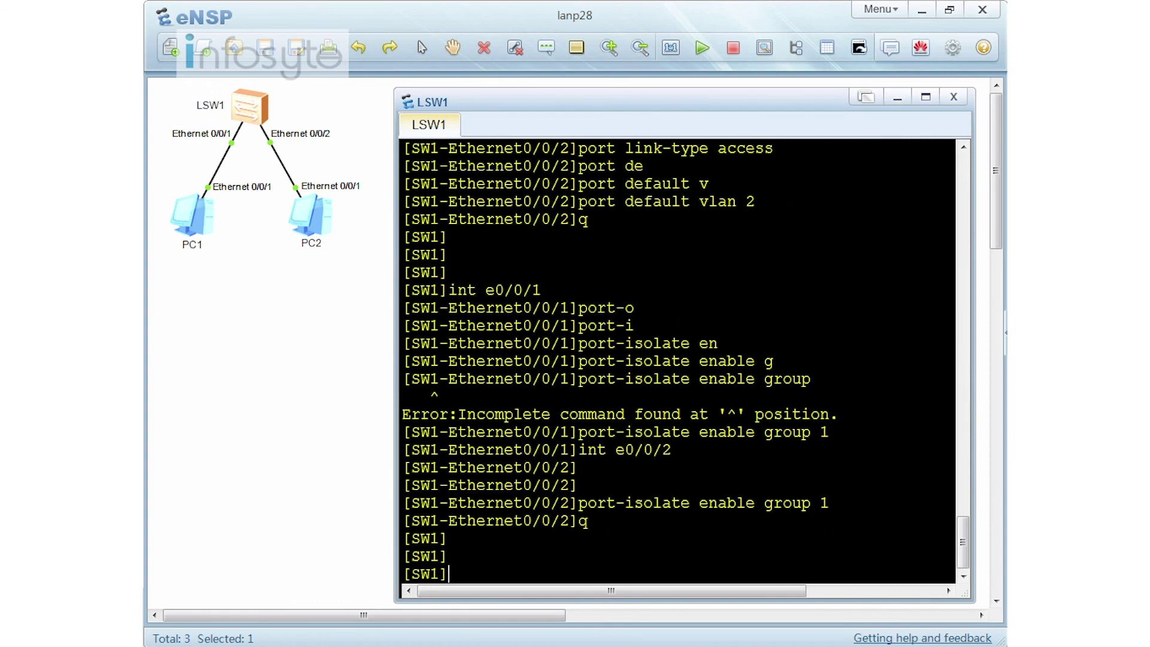
pyautogui.write('dis ip int brief')
pyautogui.press('Return')
# Create the VLAN 2 interface on SW1 and assign it IP address 1.1.1.10 with mask length 24
pyautogui.write('int vlan 2')
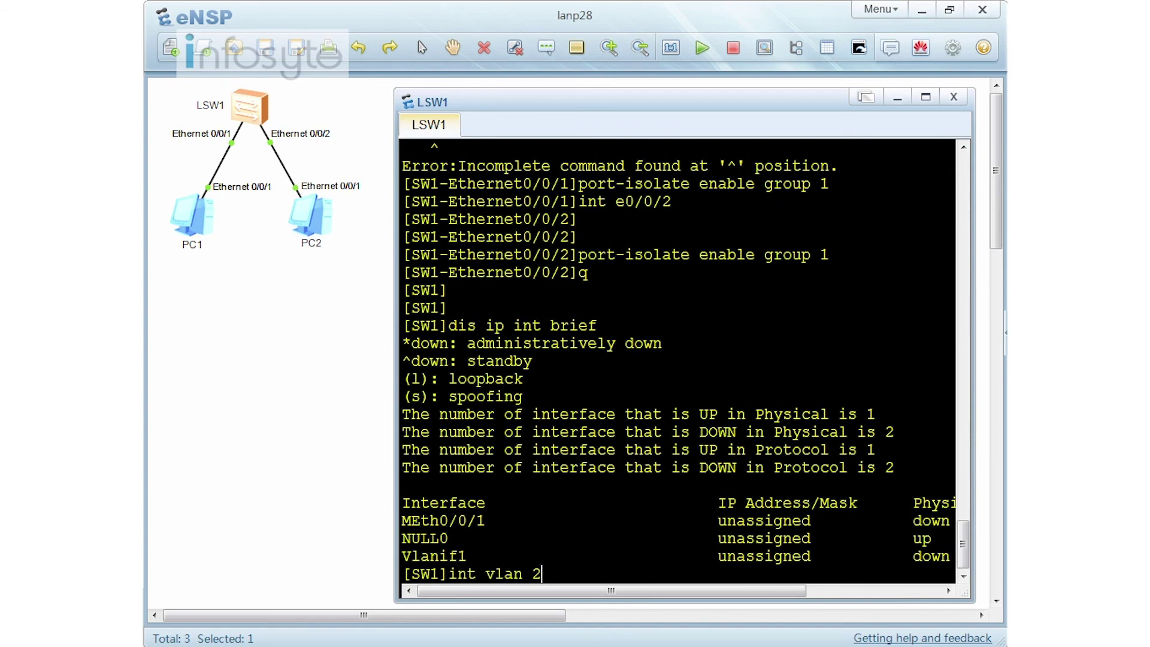
pyautogui.press('Return')
pyautogui.press('Return')
pyautogui.press('Return')
pyautogui.write('ip add 1.1.1.10')
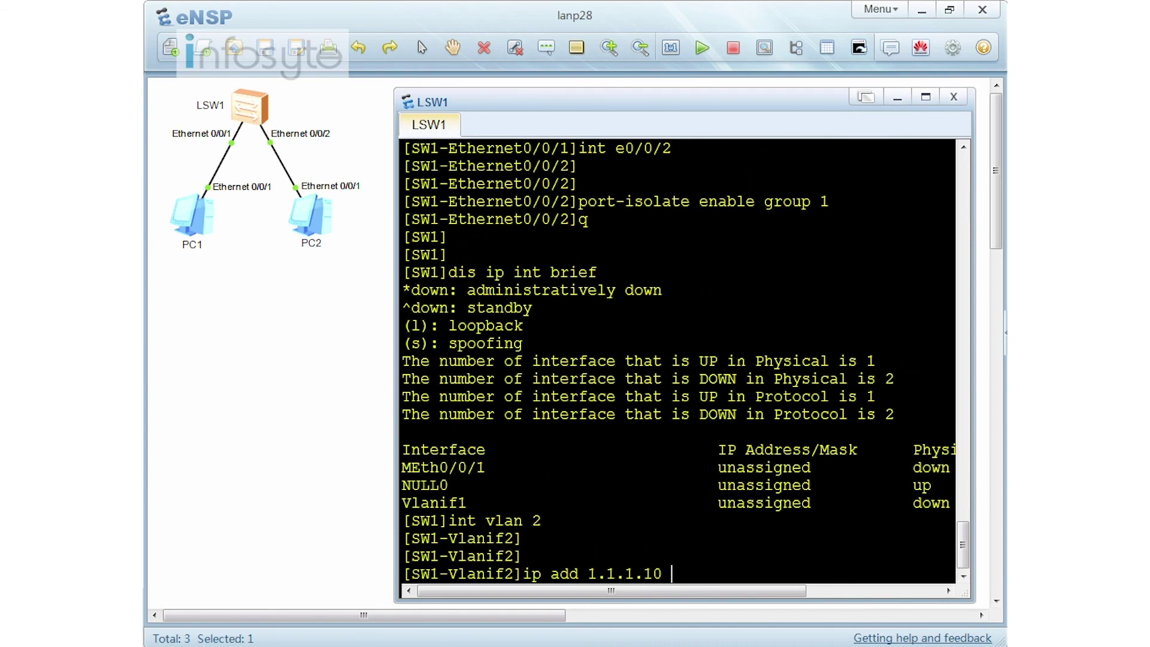
pyautogui.write(' 24')
pyautogui.press('Return')
# Display SW1's brief IP interface summary and check the address and status of Vlanif2
pyautogui.write('dis ip int b')
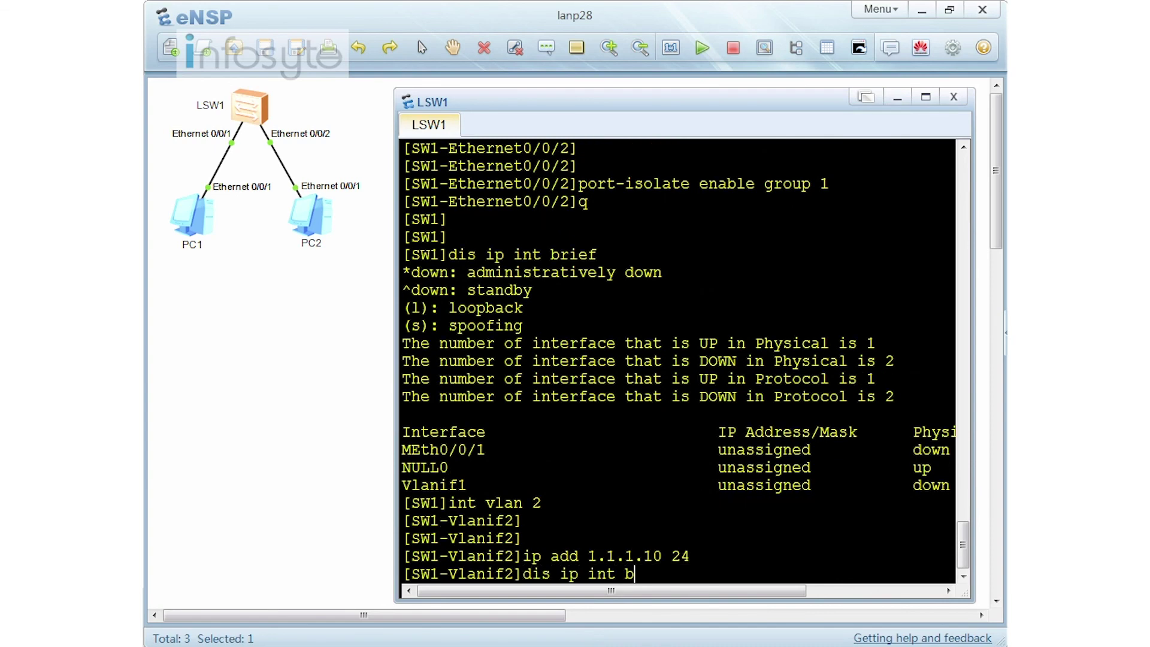
pyautogui.press('Tab')
pyautogui.press('Return')
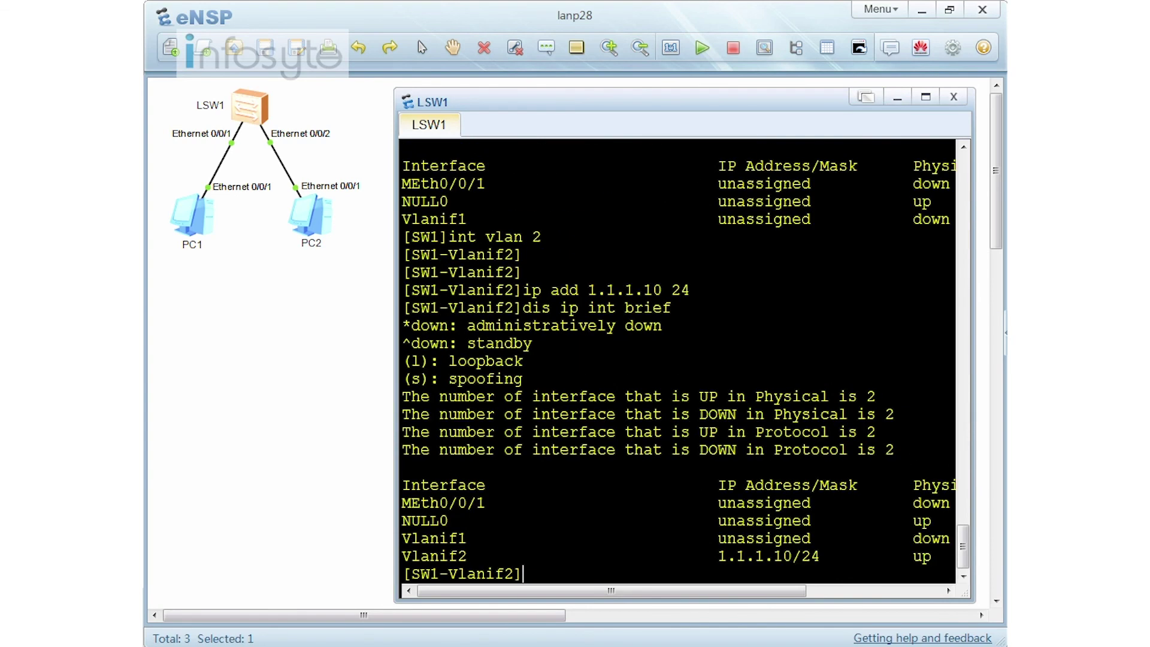
pyautogui.moveTo(401, 557); pyautogui.dragTo(830, 556)
pyautogui.moveTo(738, 590); pyautogui.dragTo(709, 585)
# Display SW1's VLAN table to check port membership and return to the system view
pyautogui.click(524, 574)
pyautogui.write('dis')
pyautogui.write(' vlan')
pyautogui.press('Return')
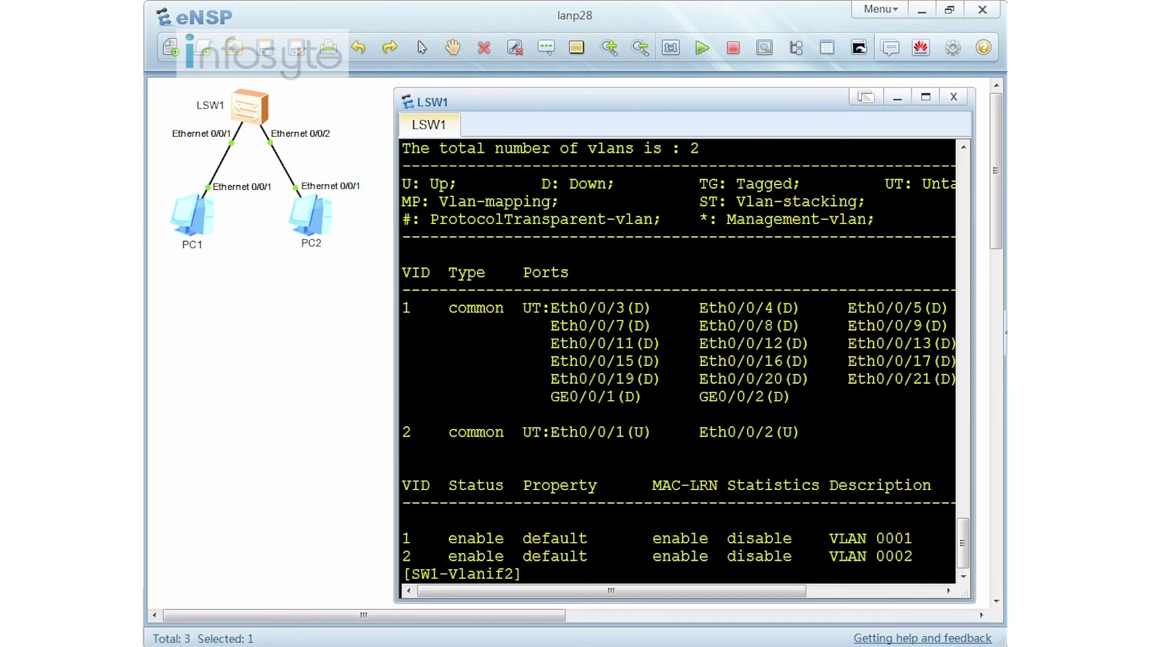
pyautogui.press('Return')
pyautogui.press('Return')
pyautogui.press('Return')
pyautogui.write('q')
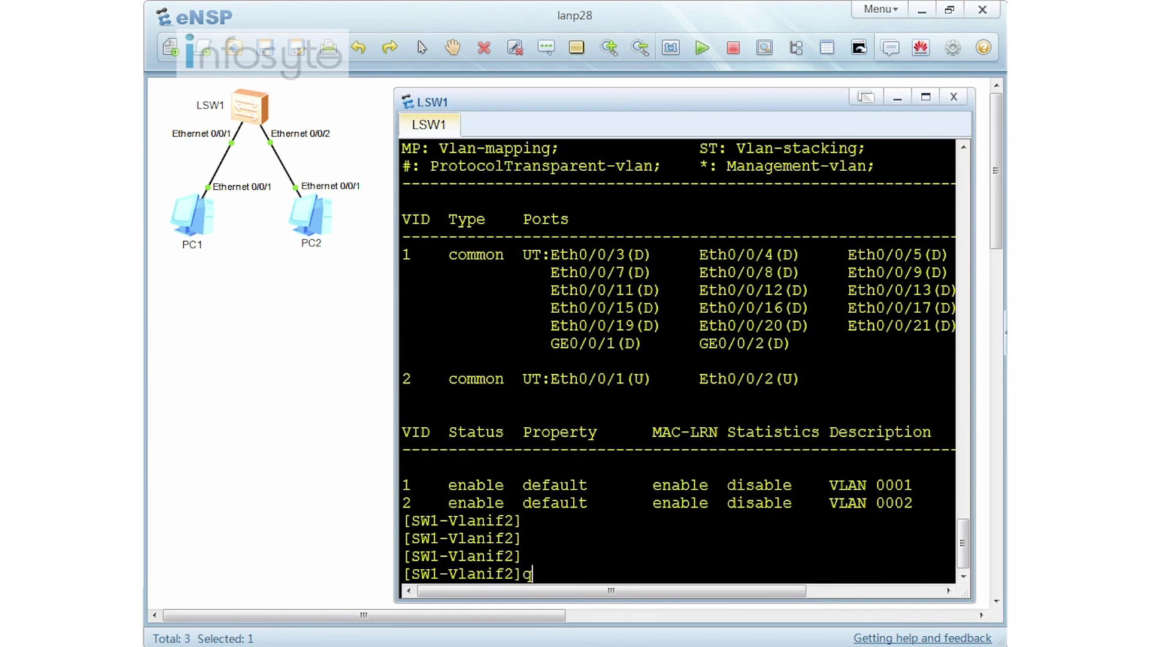
pyautogui.press('Return')
pyautogui.press('Return')
pyautogui.press('Return')
pyautogui.write('arp-')
pyautogui.press('BackSpace')
pyautogui.press('BackSpace')
pyautogui.press('BackSpace')
pyautogui.press('BackSpace')
# Enable arp-proxy inner-sub-vlan-proxy on SW1's VLAN 2 interface and return to the system view
pyautogui.write('int vlan 2')
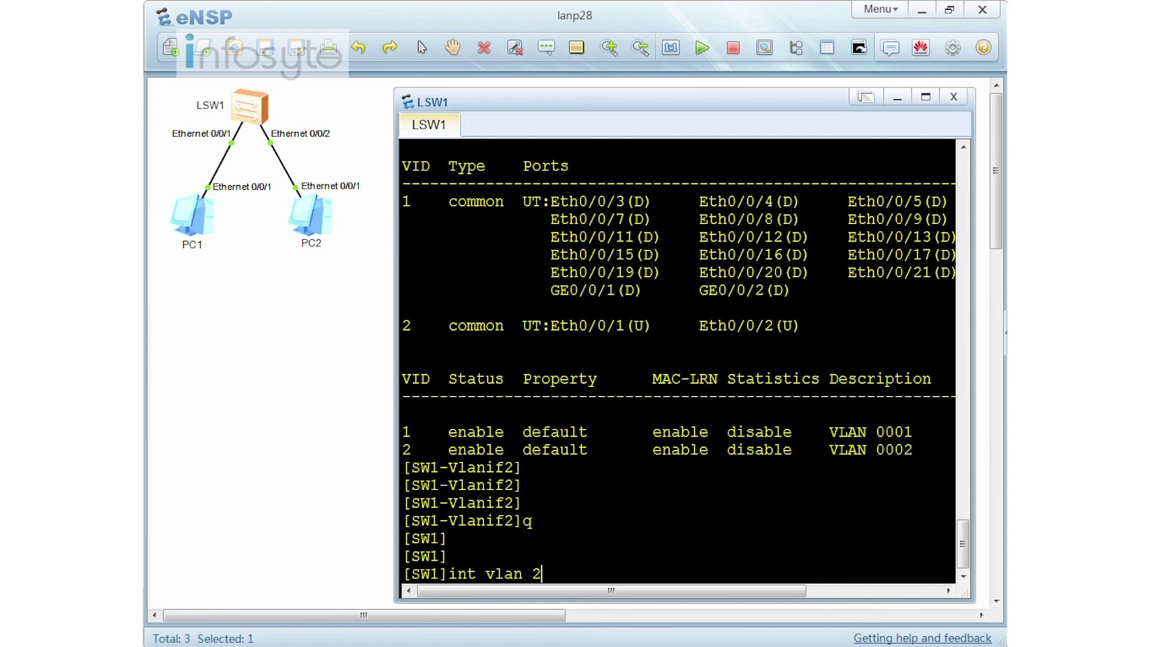
pyautogui.press('Return')
pyautogui.write('arp-p')
pyautogui.press('Tab')
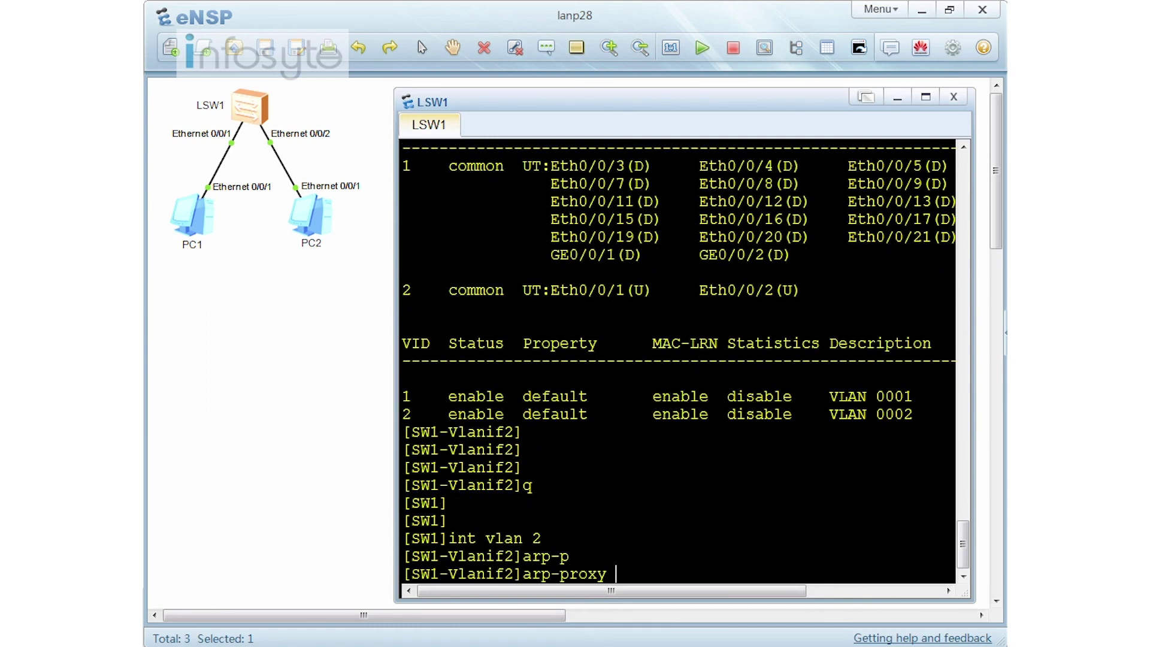
pyautogui.write('inner')
pyautogui.press('Tab')
pyautogui.write('en')
pyautogui.press('Tab')
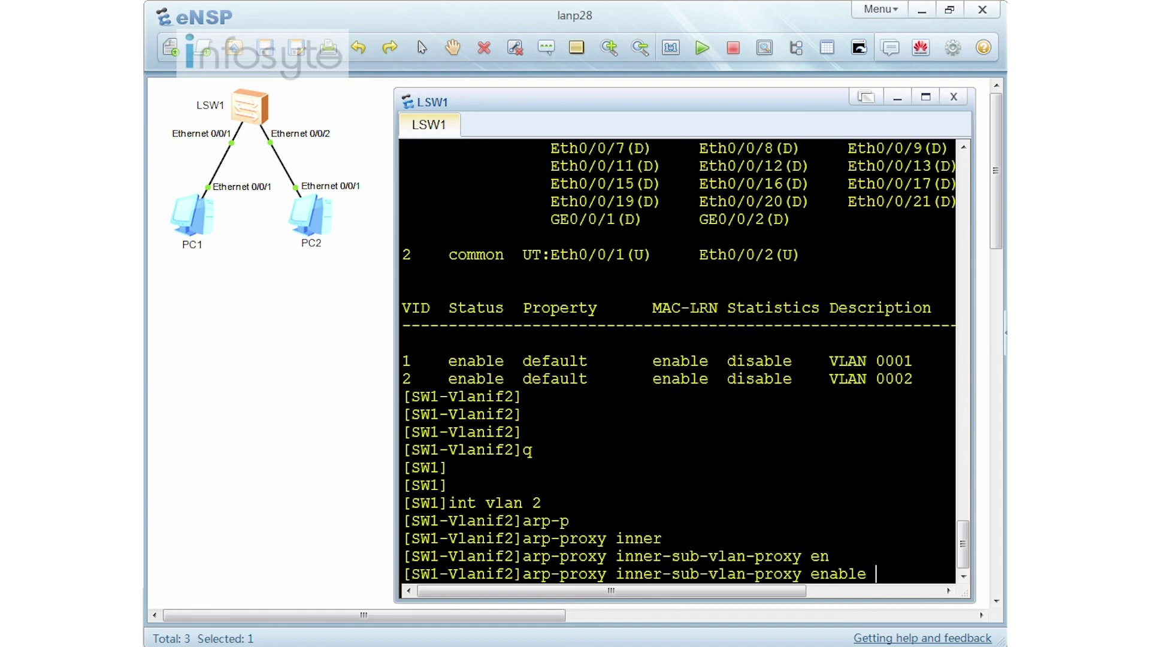
pyautogui.press('Return')
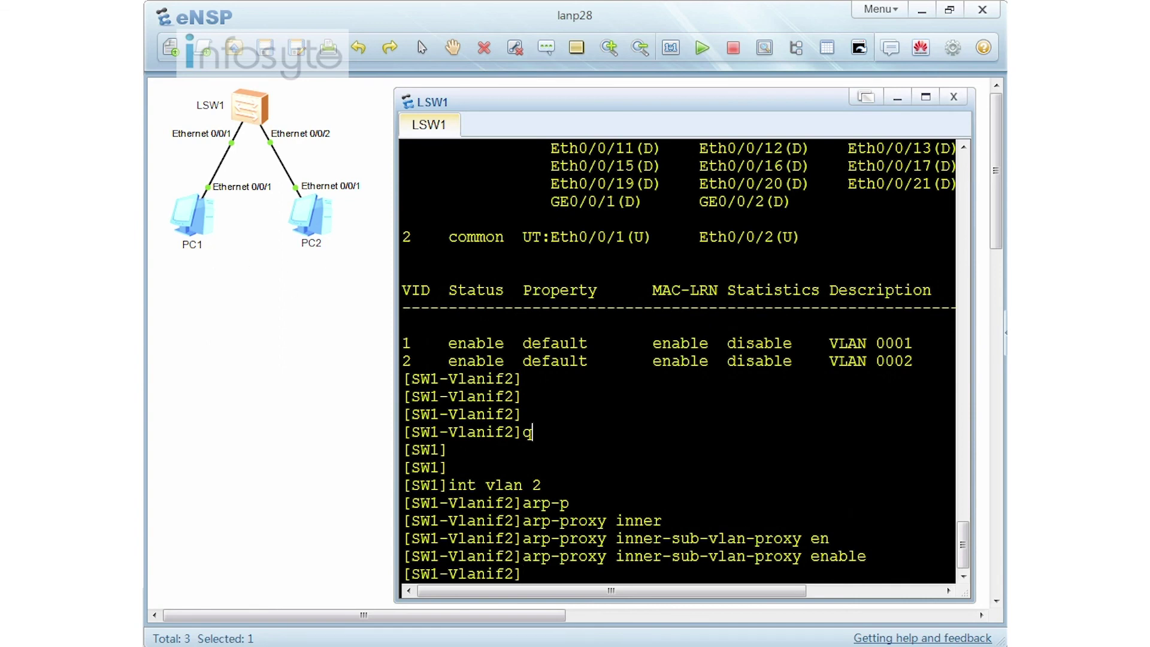
pyautogui.write('q')
pyautogui.press('Return')
pyautogui.press('Return')
pyautogui.press('Return')
pyautogui.press('Return')
# Display the member ports of port-isolate group 1 on SW1
pyautogui.write('dis port')
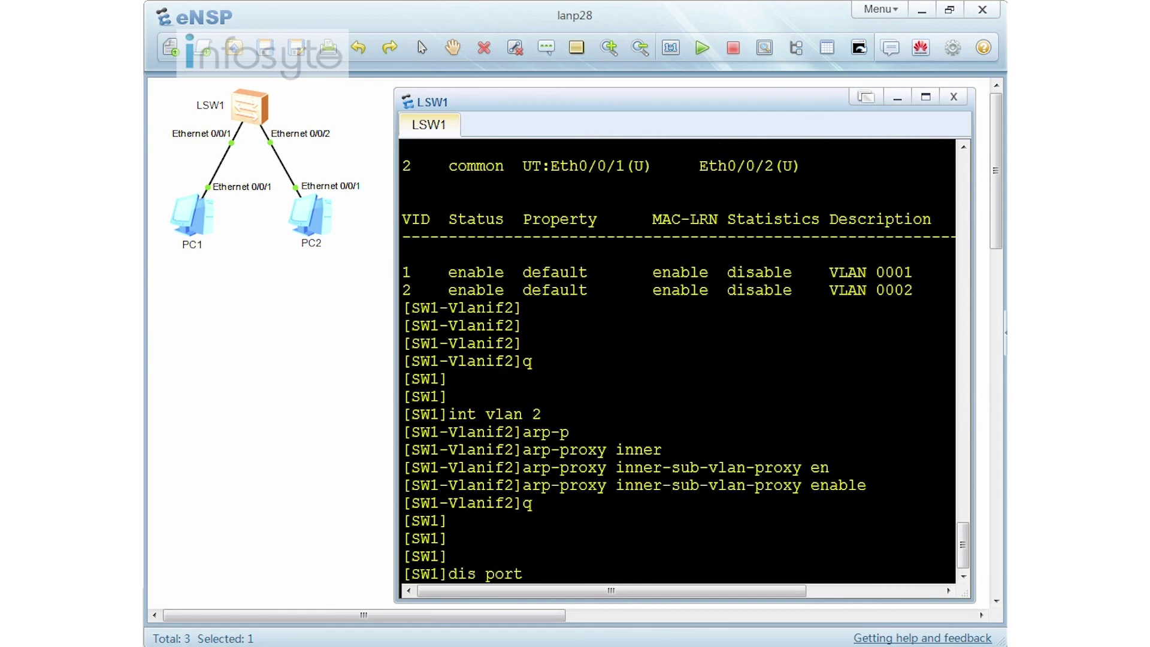
pyautogui.write('-i')
pyautogui.press('Tab')
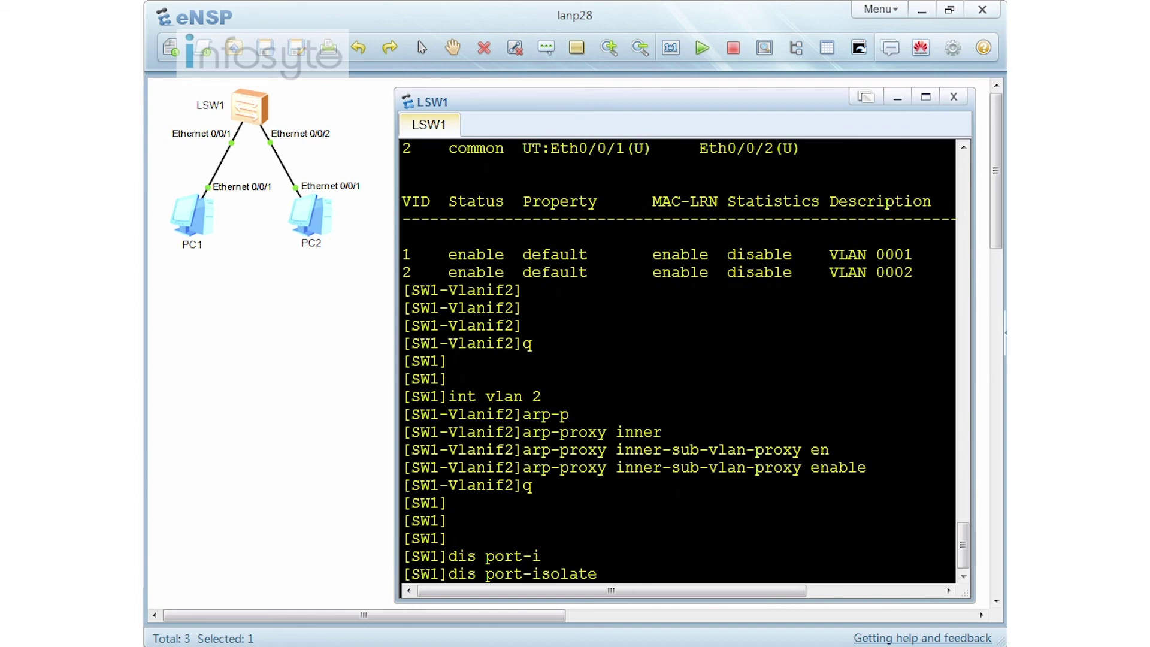
pyautogui.write('g')
pyautogui.press('Tab')
pyautogui.write('1')
pyautogui.press('Return')
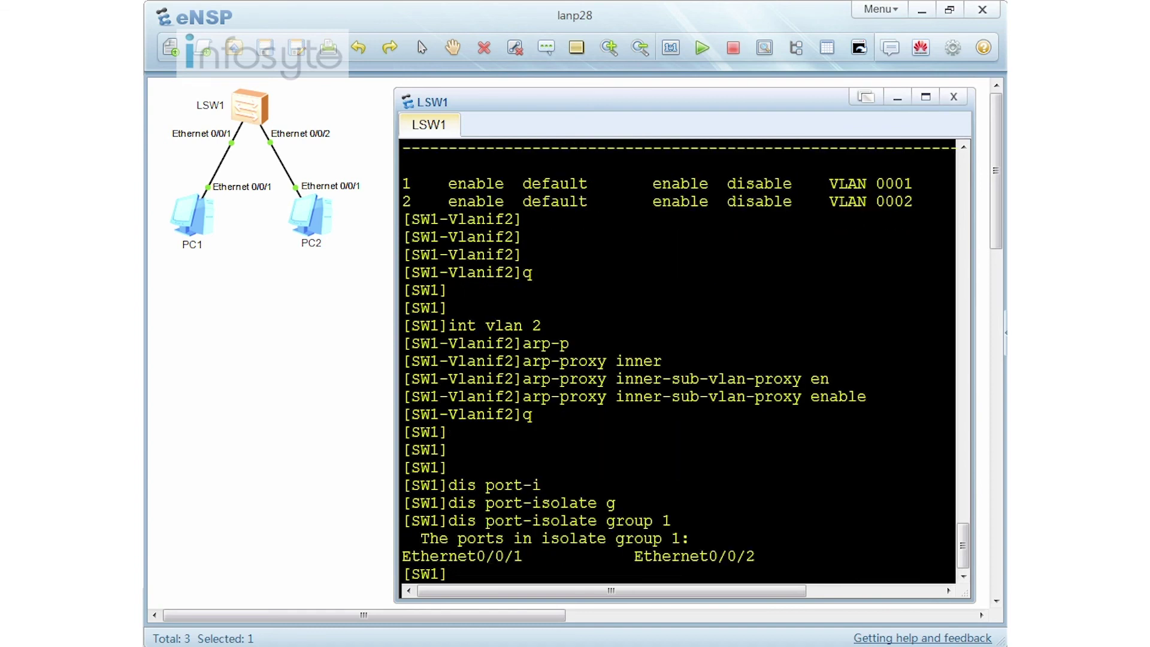
# Repeat the ping from PC1 to 1.1.1.2 and switch back to the LSW1 console
pyautogui.doubleClick(199, 217)
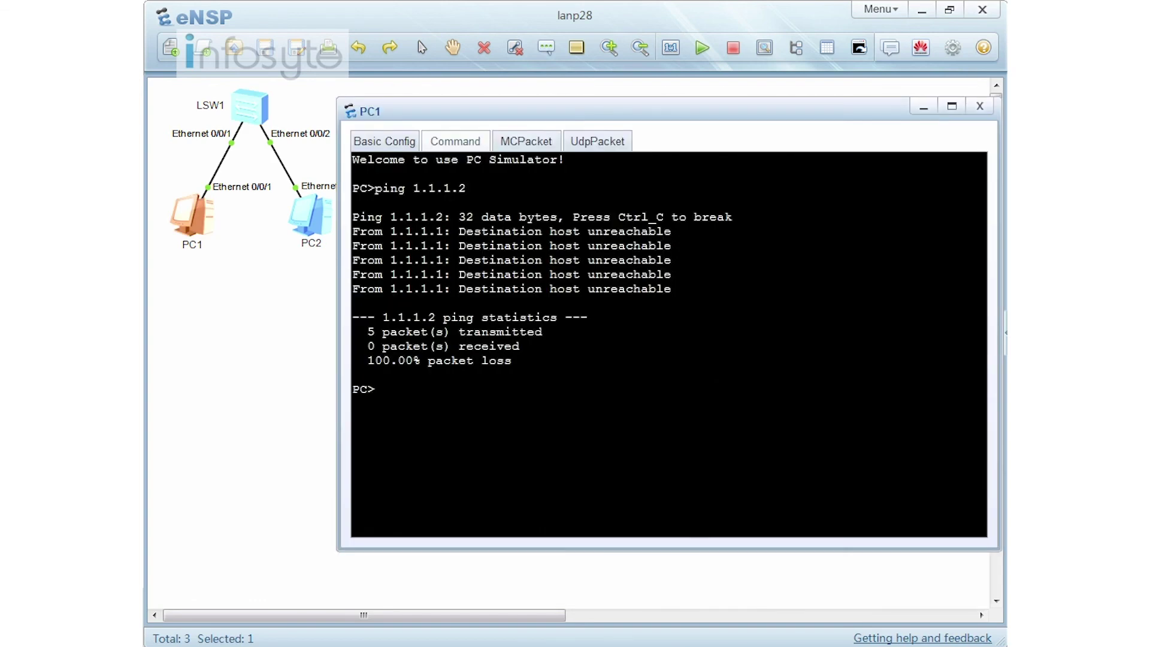
pyautogui.press('Up')
pyautogui.press('Return')
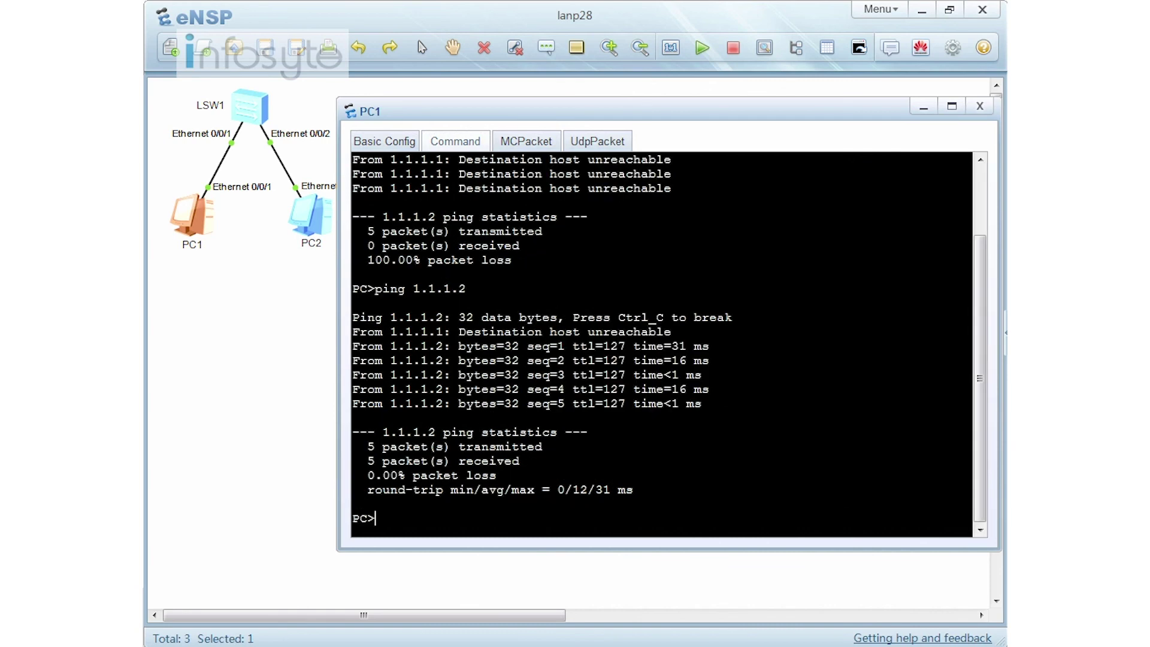
pyautogui.doubleClick(241, 103)
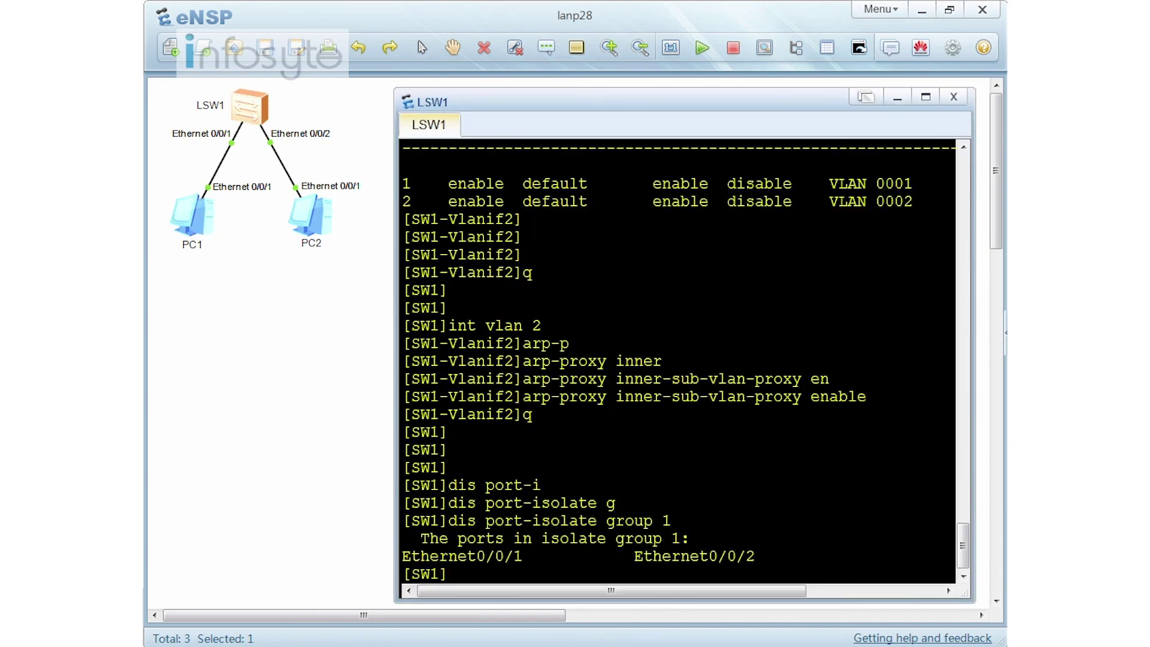